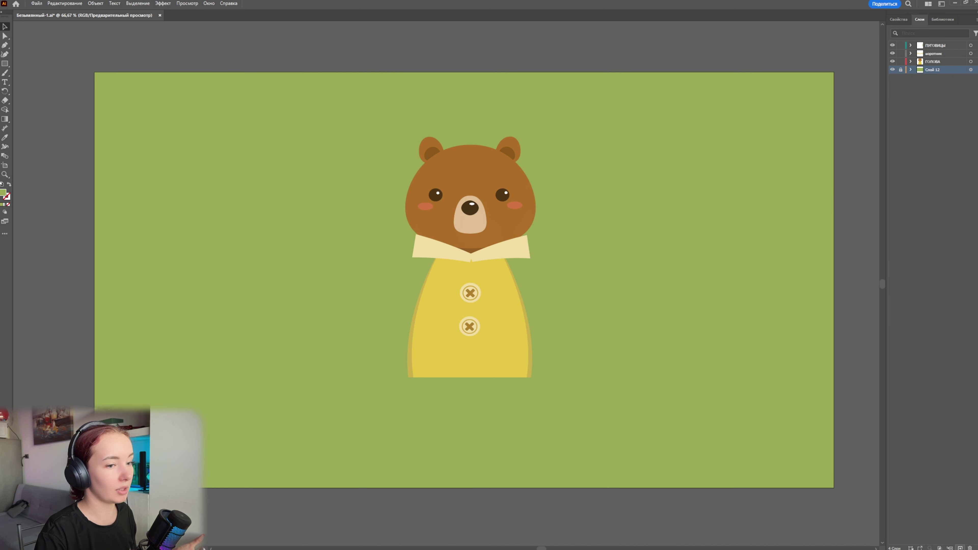
Step: Add a new empty layer, Слой 13, above Слой 12 to hold the bear's arms
click(960, 548)
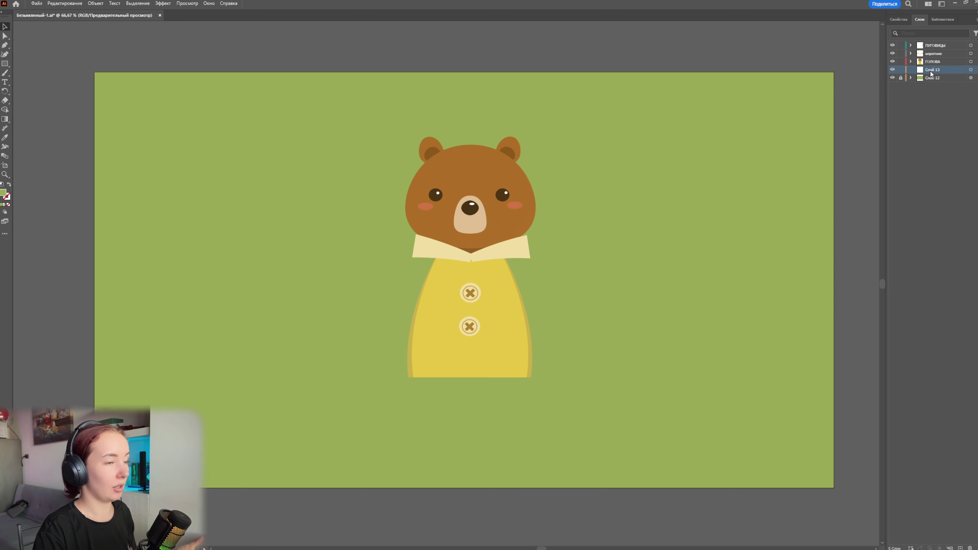
scroll(465, 217, up, 2)
scroll(701, 275, down, 1)
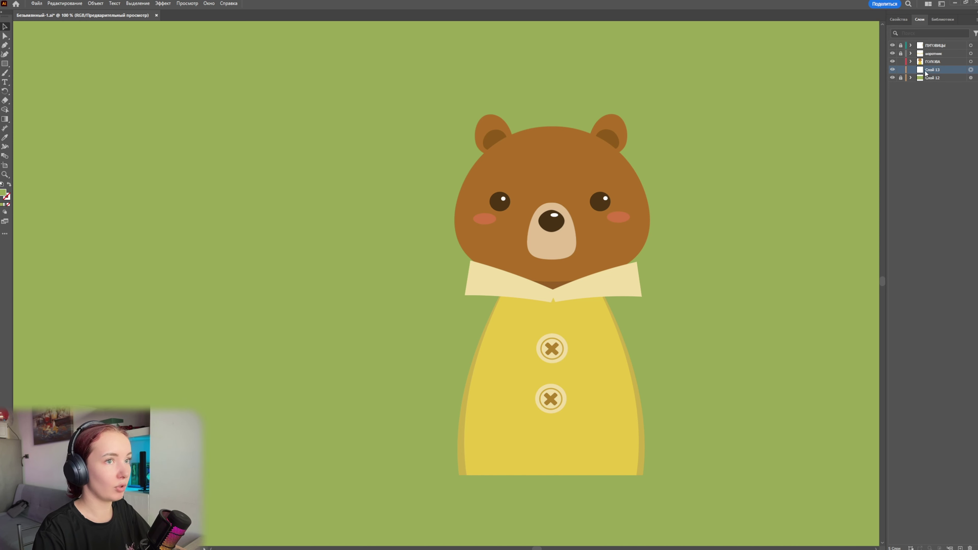
Step: Rename layer Слой 13 to Руки in its layer options
double_click(951, 70)
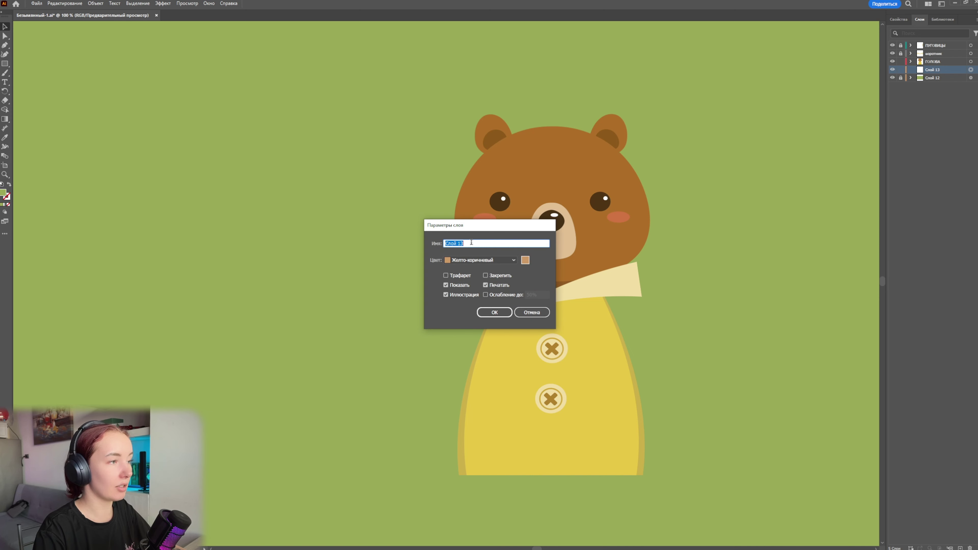
key(BackSpace)
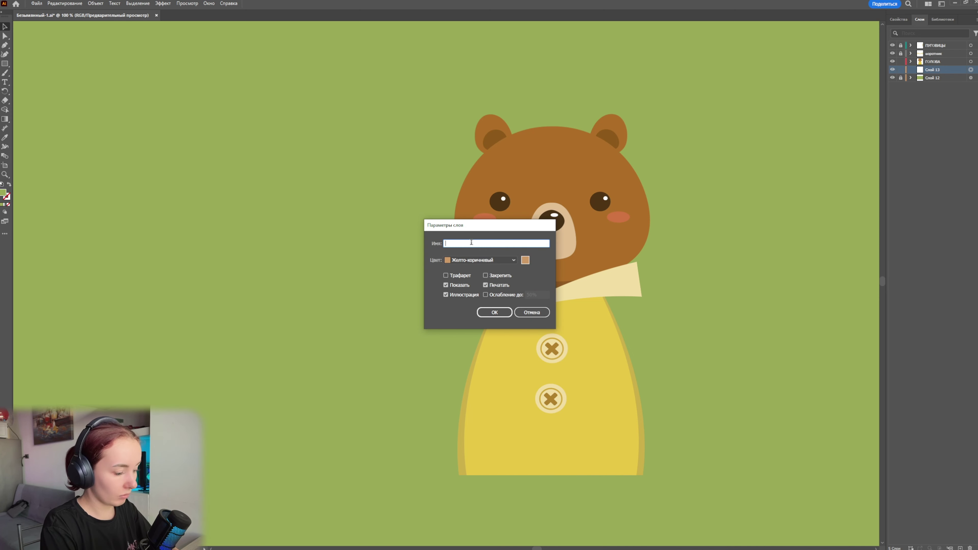
text(Р)
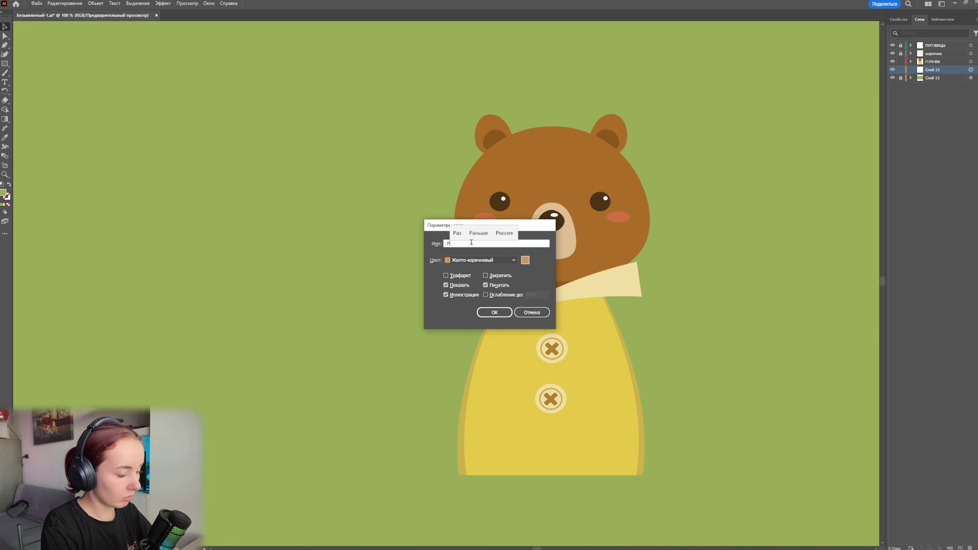
text(уки)
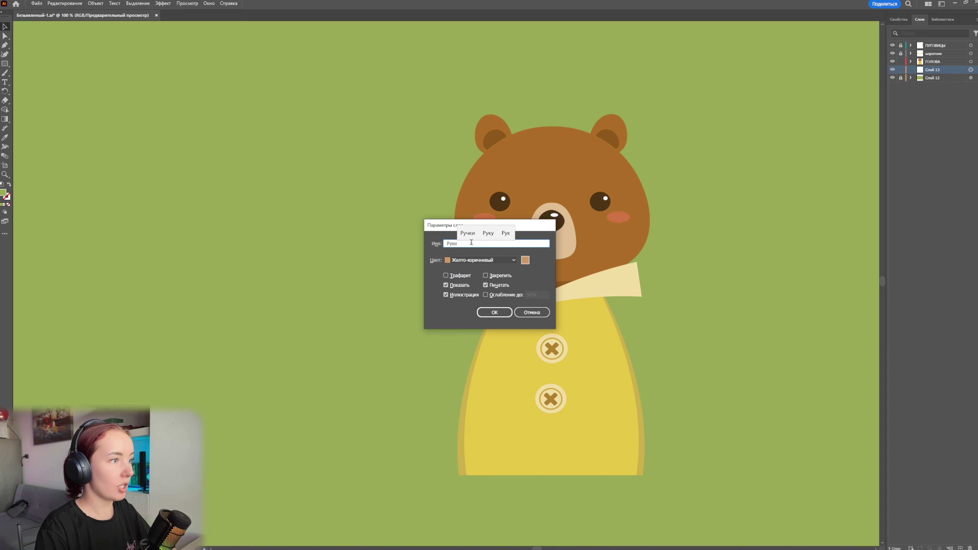
click(495, 312)
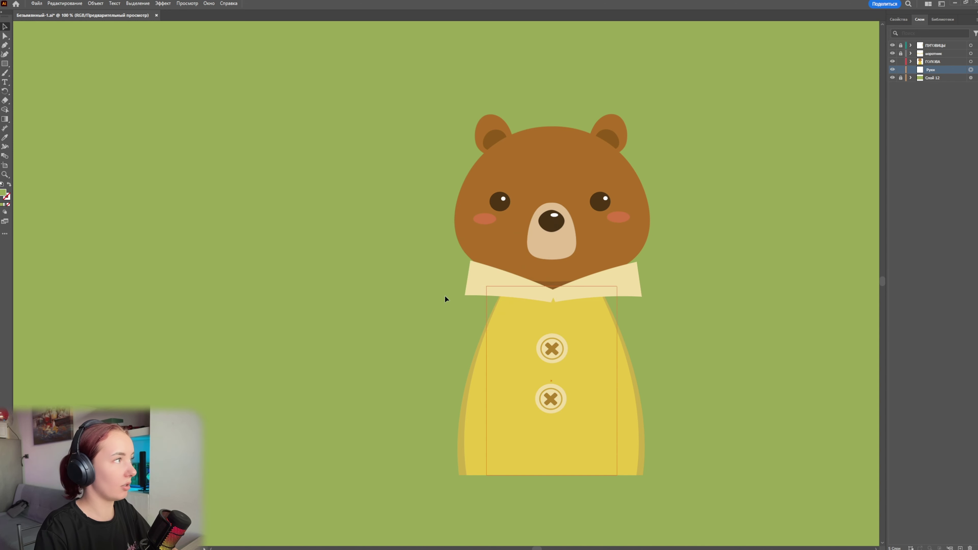
Step: Sample the coat's yellow as the fill, deselect everything, and ready the Curvature tool
click(5, 138)
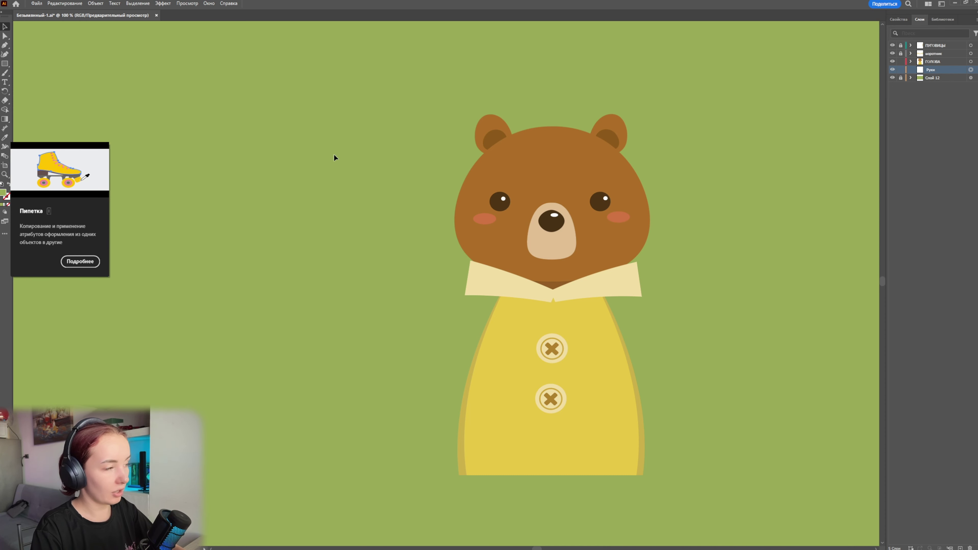
click(482, 406)
key(ctrl+shift+a)
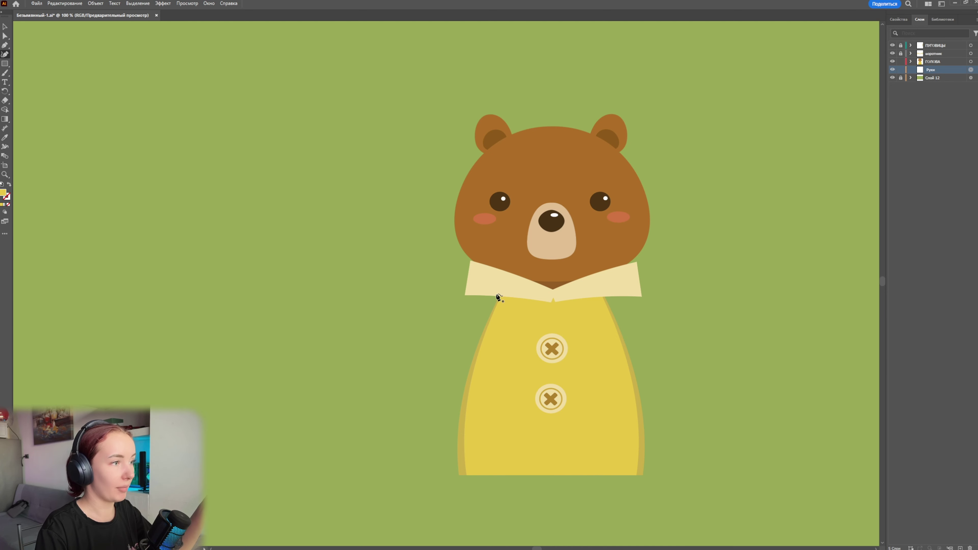
click(4, 54)
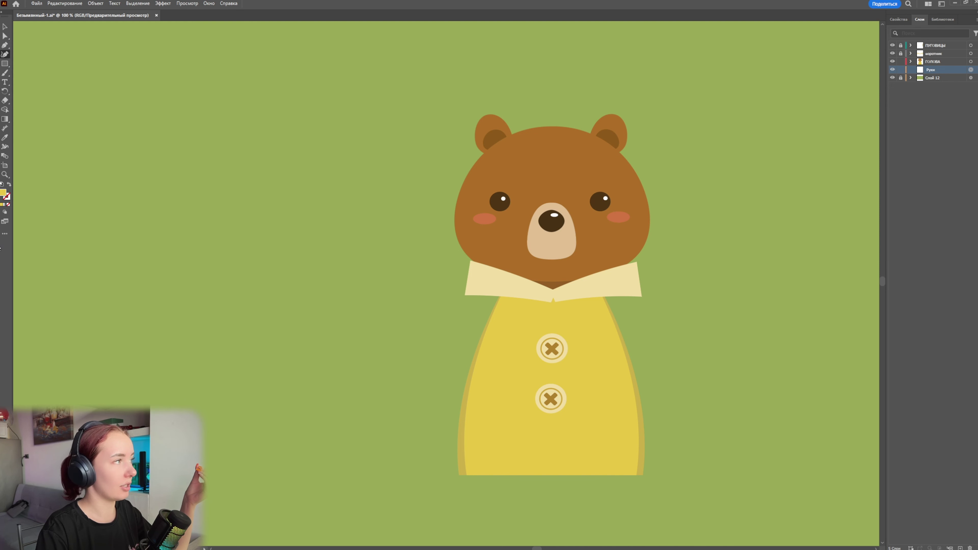
click(6, 55)
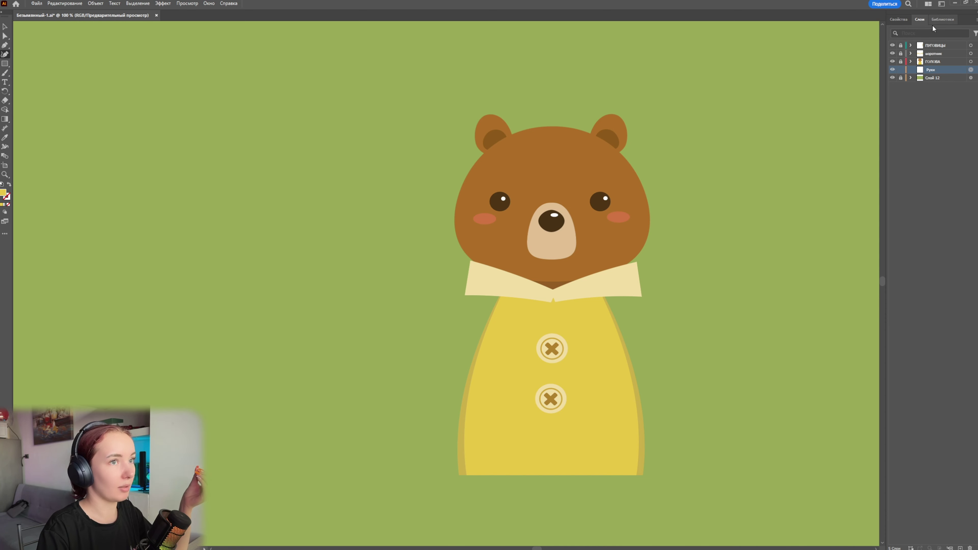
Step: Lock the ГОЛОВА layer and draw a closed yellow sleeve outline out from the left shoulder
click(900, 62)
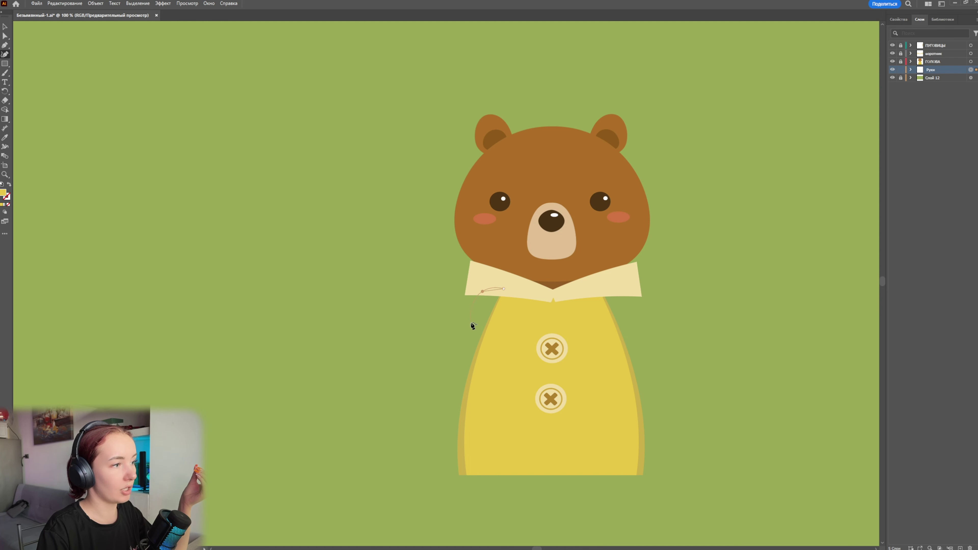
click(460, 348)
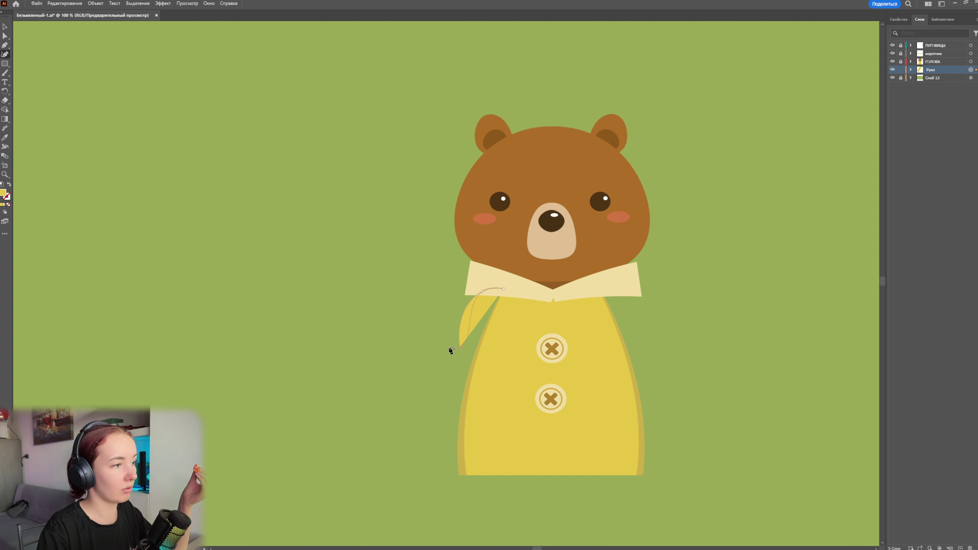
click(450, 346)
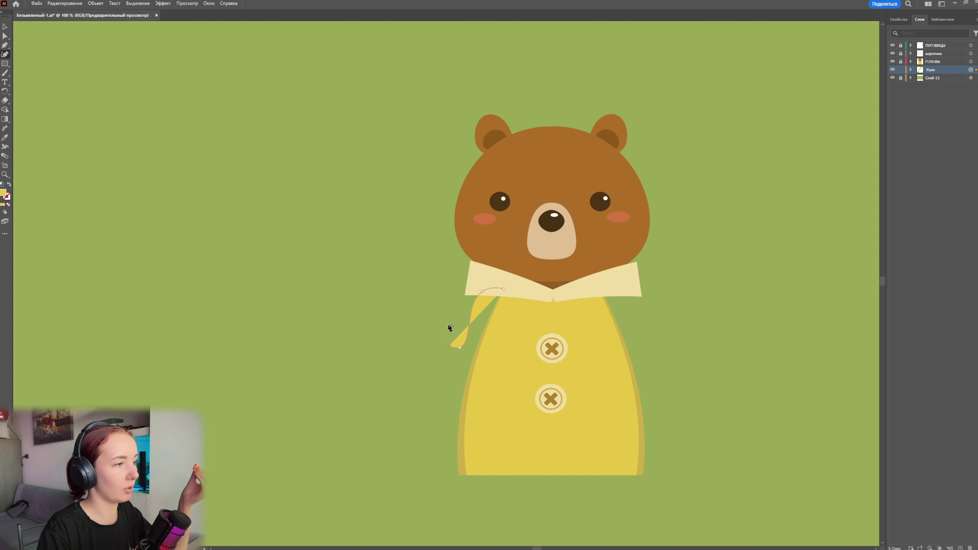
click(449, 326)
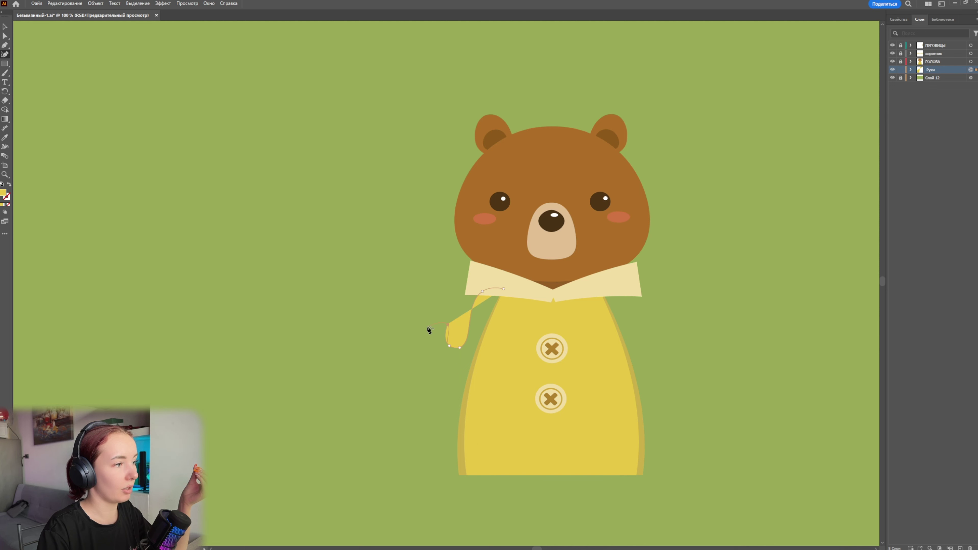
click(427, 327)
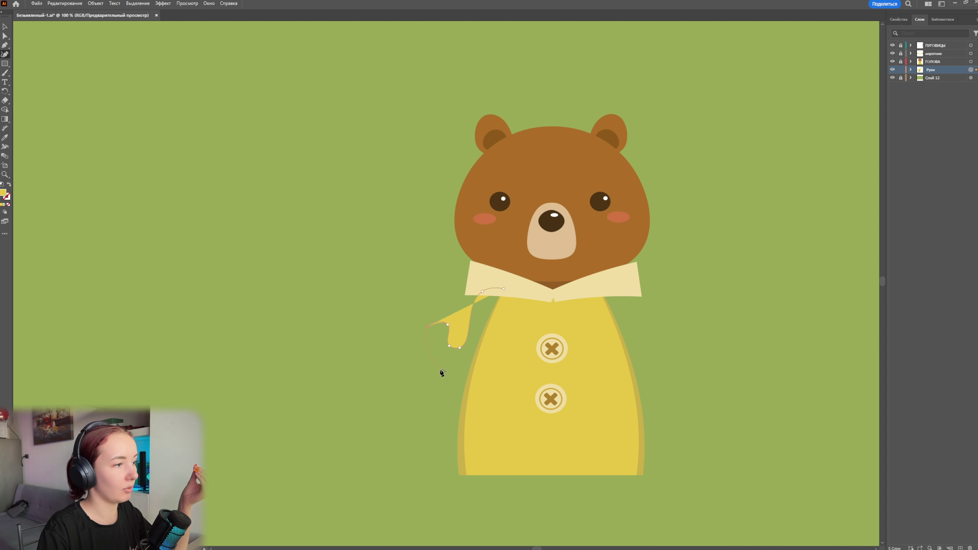
click(485, 368)
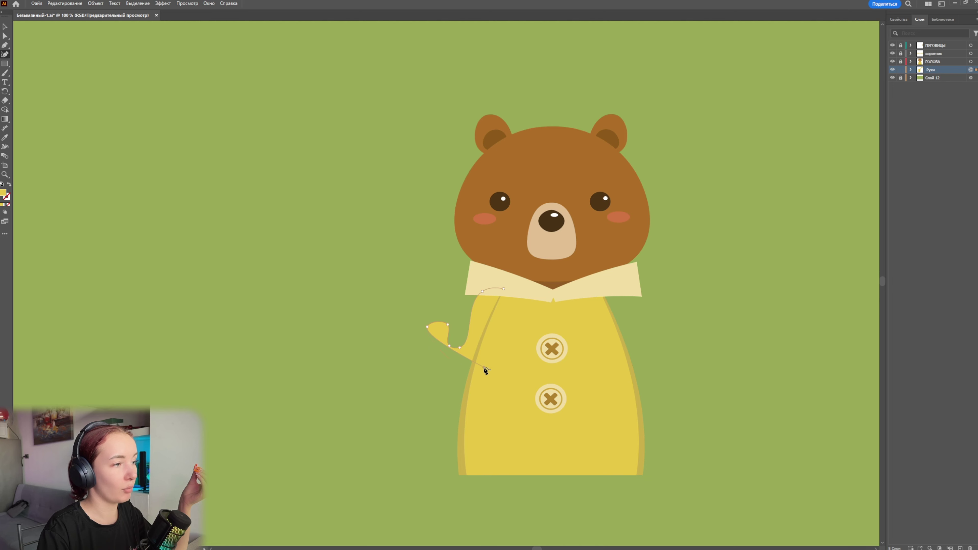
click(504, 290)
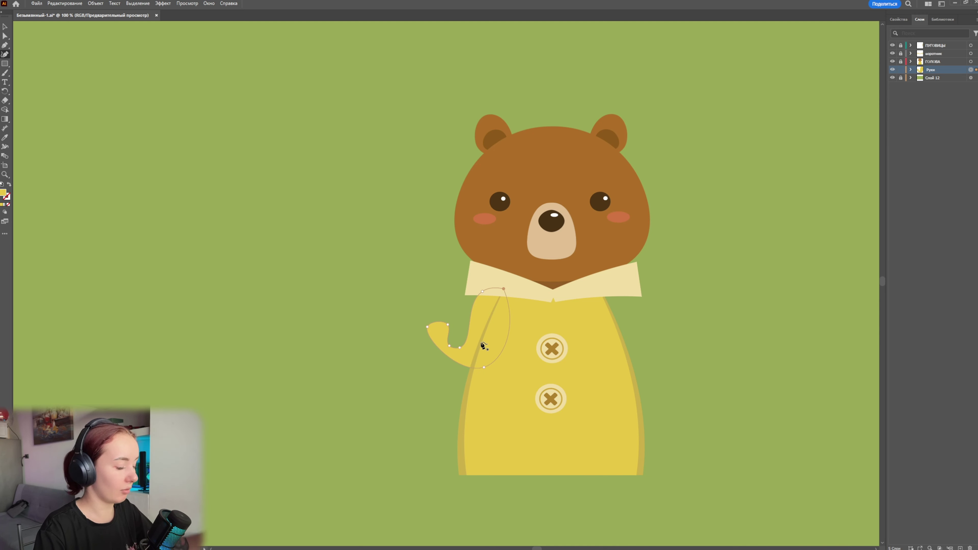
Step: Reshape the sleeve's top curve and make the hand's tip points sharp corners
scroll(462, 359, up, 3)
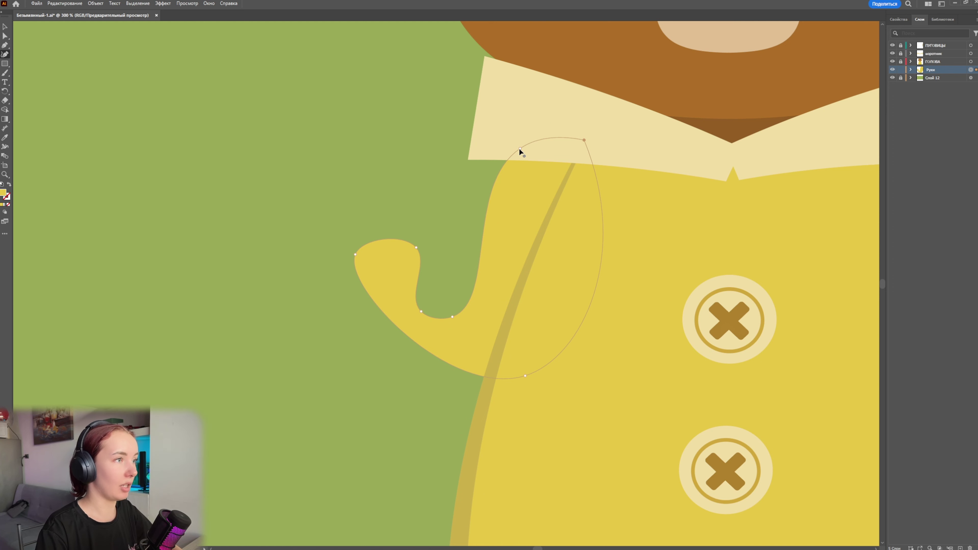
mouse_move(521, 148)
mouse_down()
mouse_move(550, 135)
mouse_move(535, 143)
mouse_move(595, 141)
mouse_up()
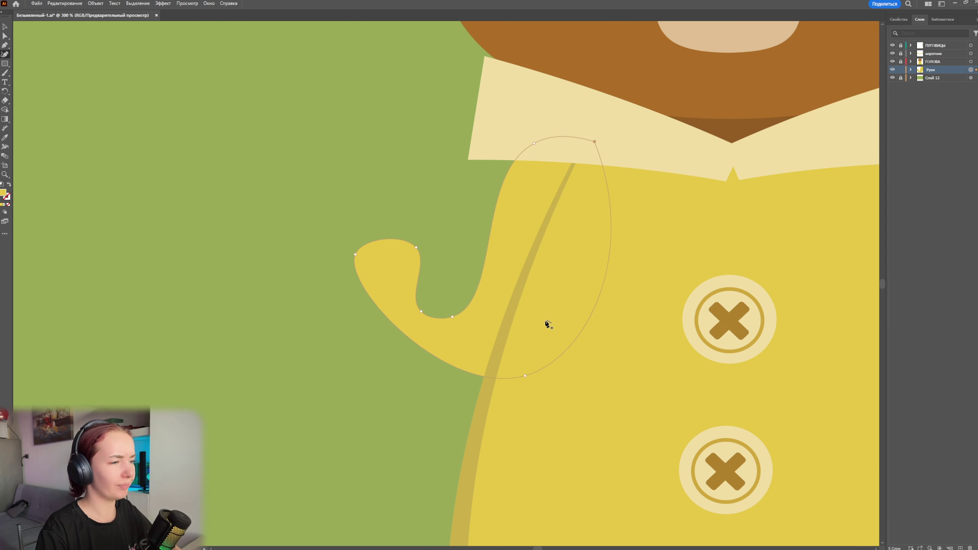
drag(534, 143, 554, 133)
click(546, 137)
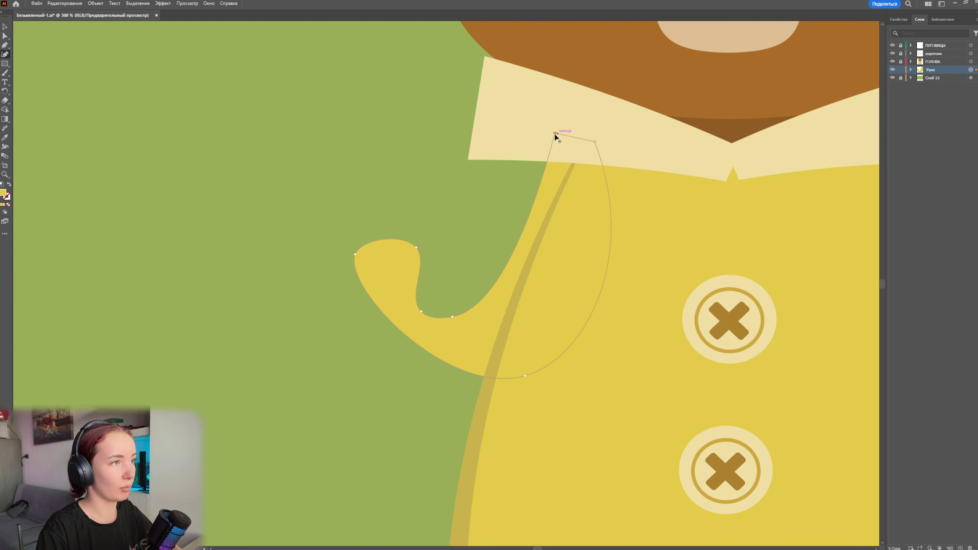
drag(555, 134, 545, 135)
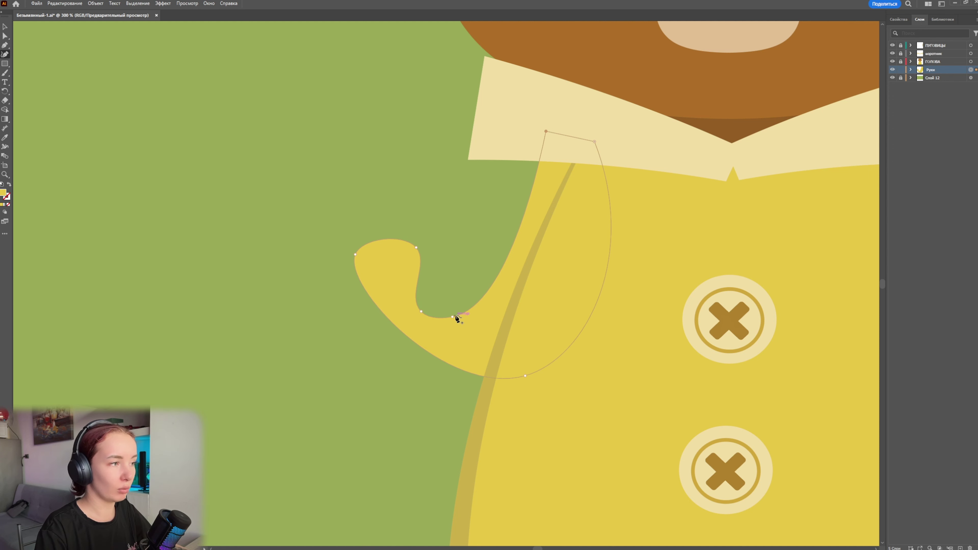
click(416, 249)
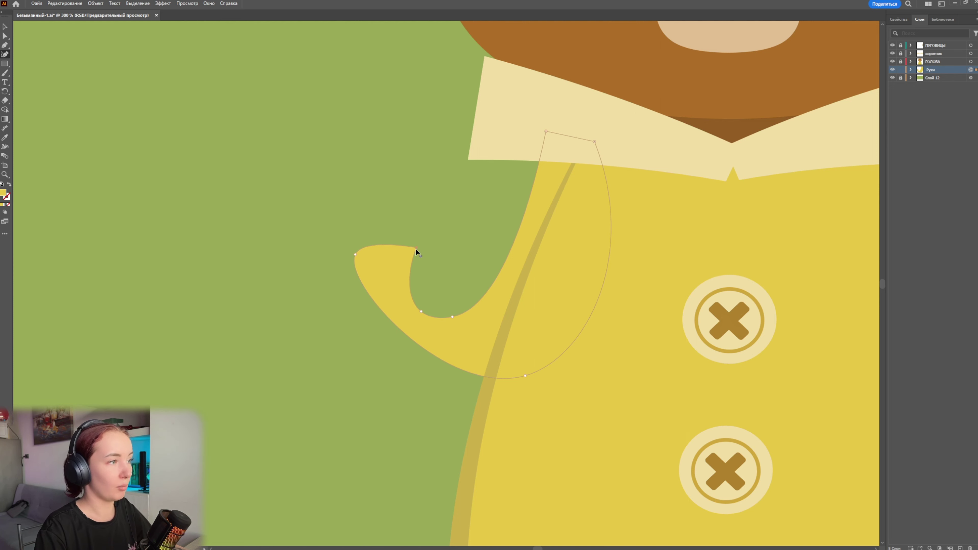
click(355, 255)
Step: Adjust the sleeve's bottom, inner notch and upper edge points to refine the hooked hand
mouse_move(525, 376)
mouse_down()
mouse_move(500, 401)
mouse_move(494, 394)
mouse_up()
drag(454, 318, 481, 248)
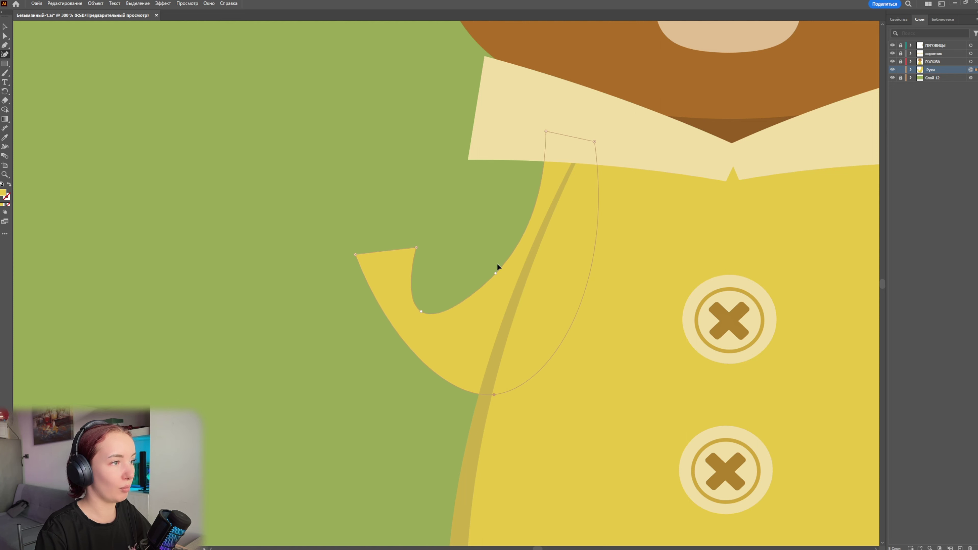
drag(421, 312, 443, 312)
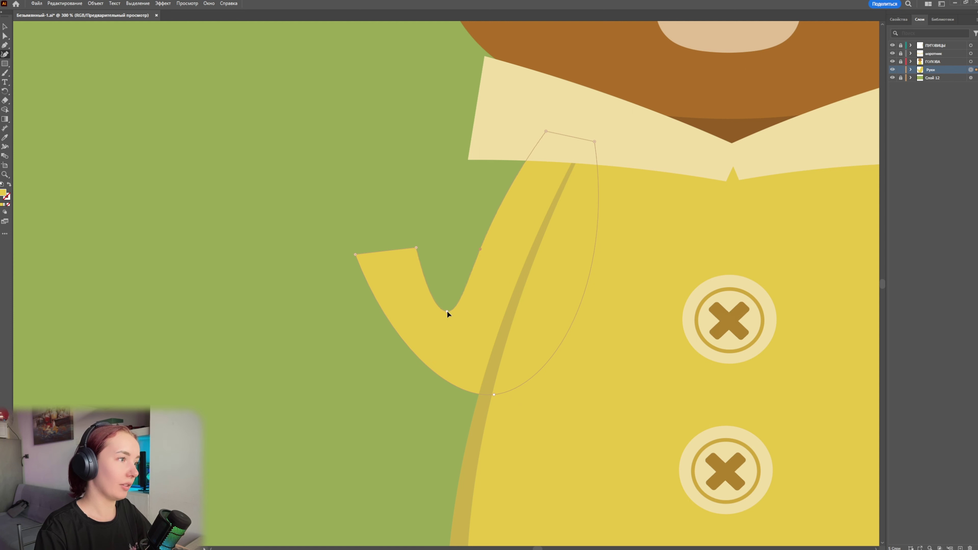
drag(508, 195, 497, 195)
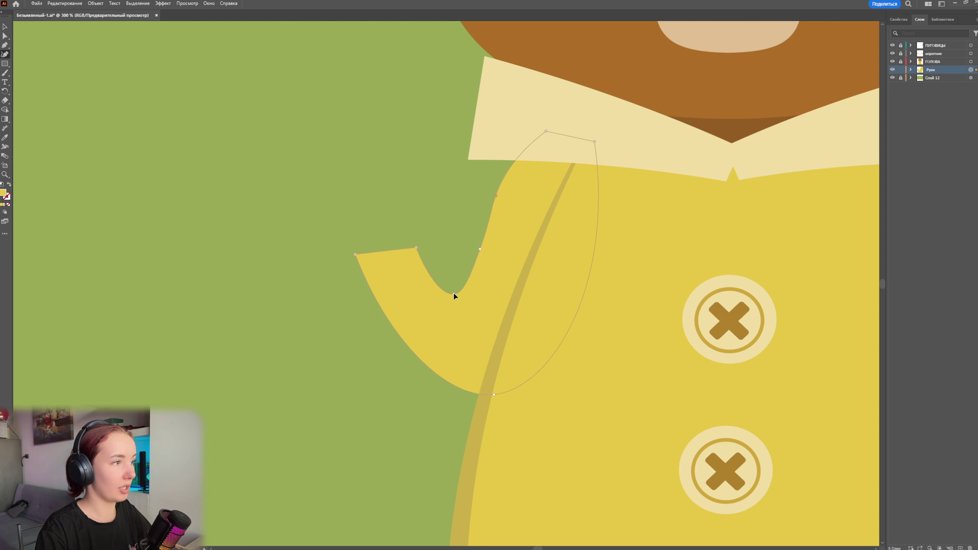
drag(494, 394, 493, 390)
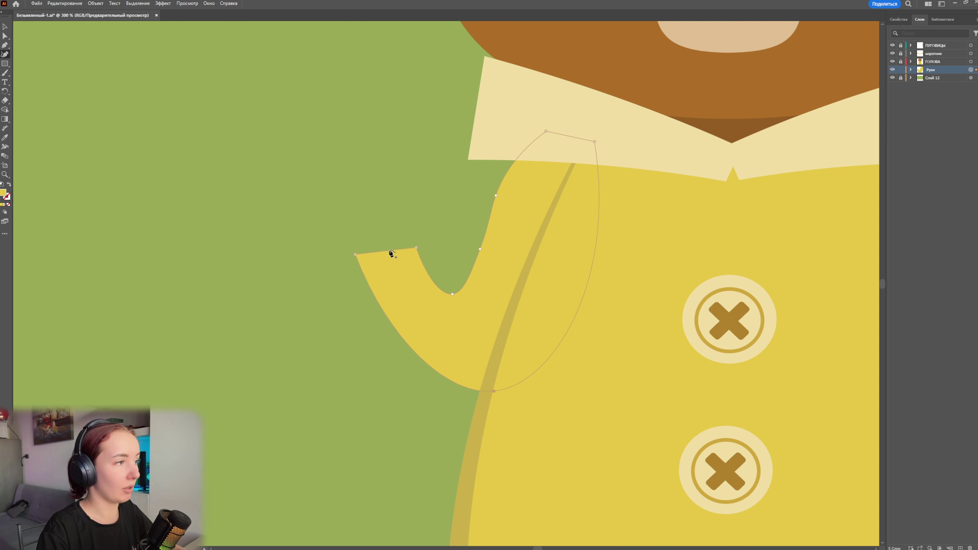
drag(355, 254, 352, 272)
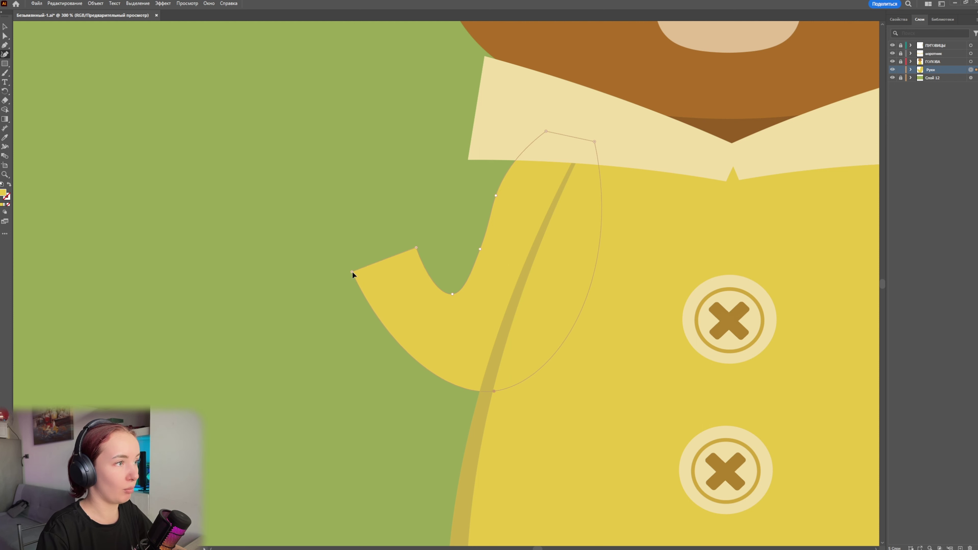
drag(495, 195, 516, 158)
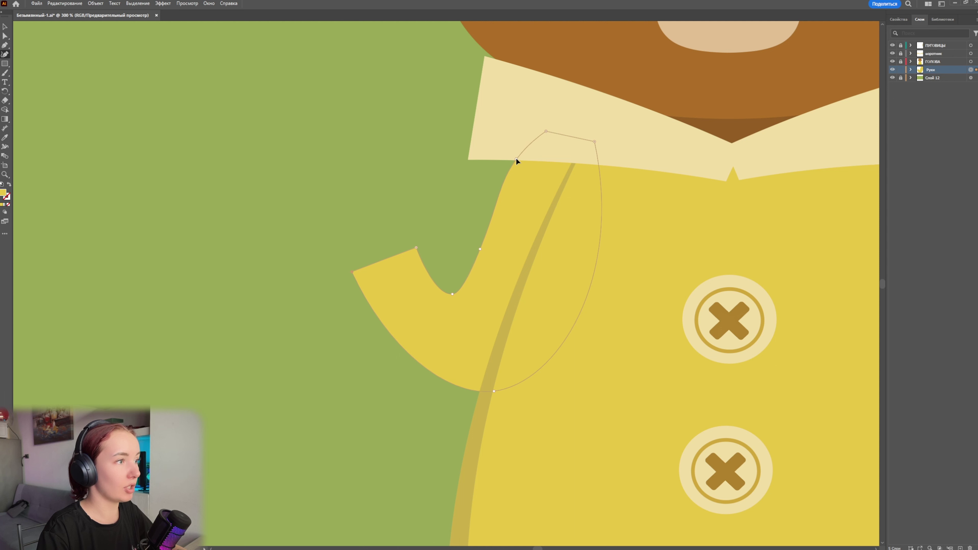
drag(478, 255, 468, 285)
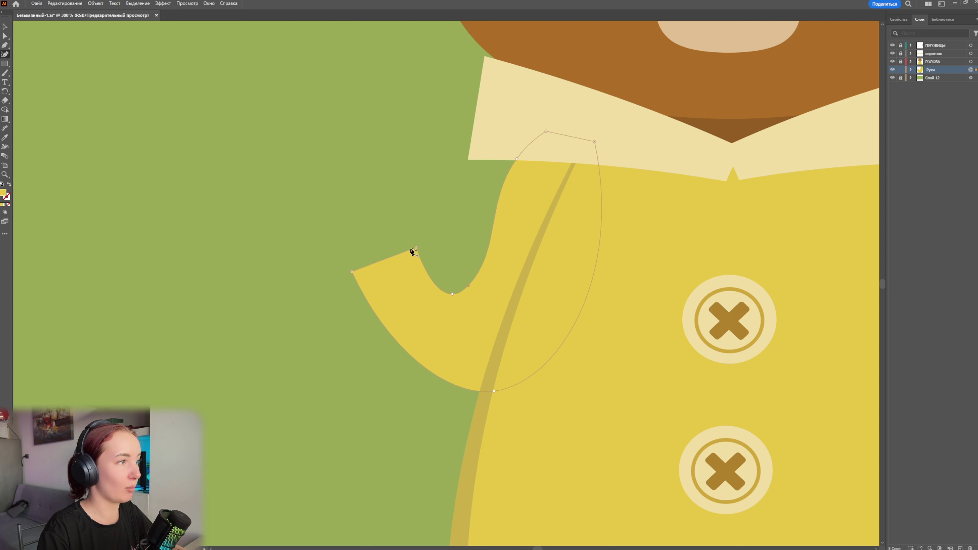
Step: Reshape the raised sleeve's lower curve and hand tip, deleting a point to flatten it
key(ctrl+z)
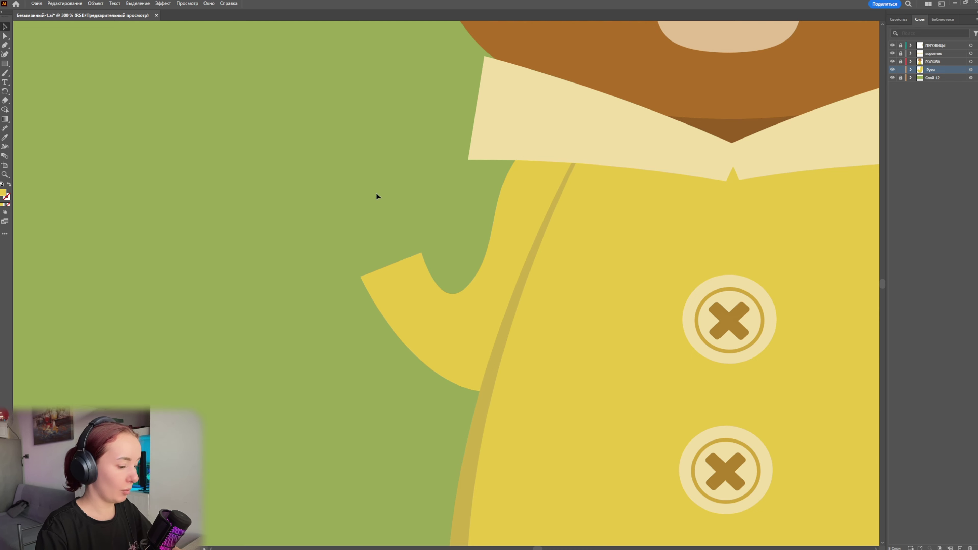
key(ctrl+1)
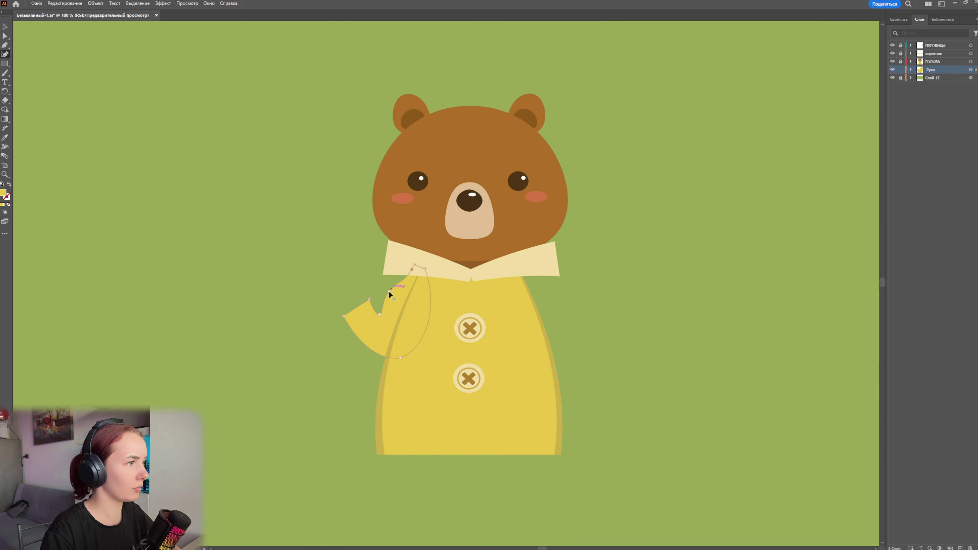
drag(400, 358, 380, 346)
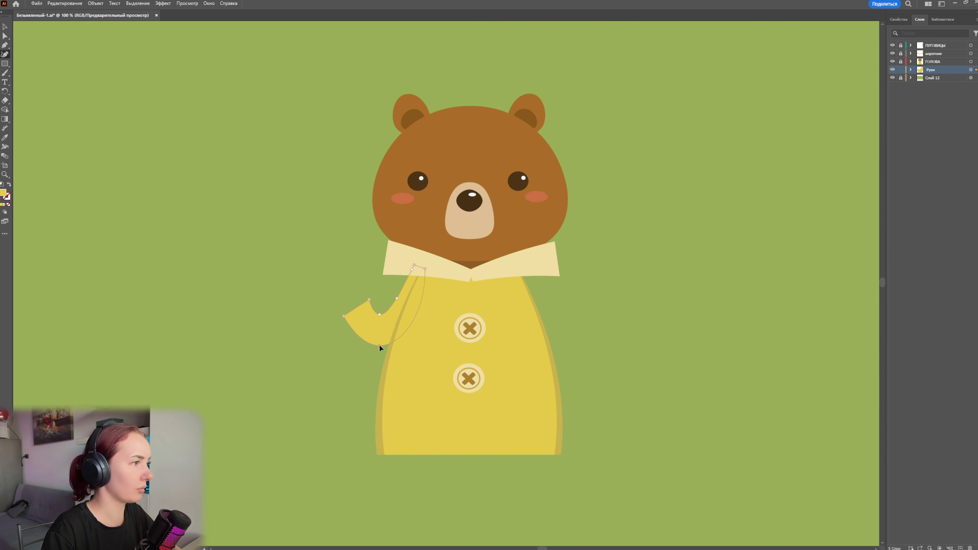
drag(344, 316, 339, 307)
drag(377, 342, 372, 347)
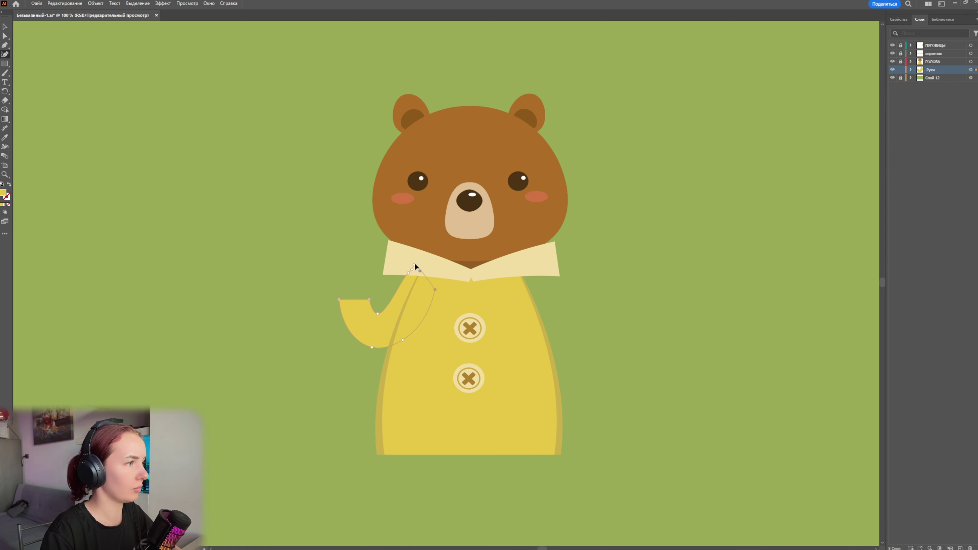
key(ctrl+minus)
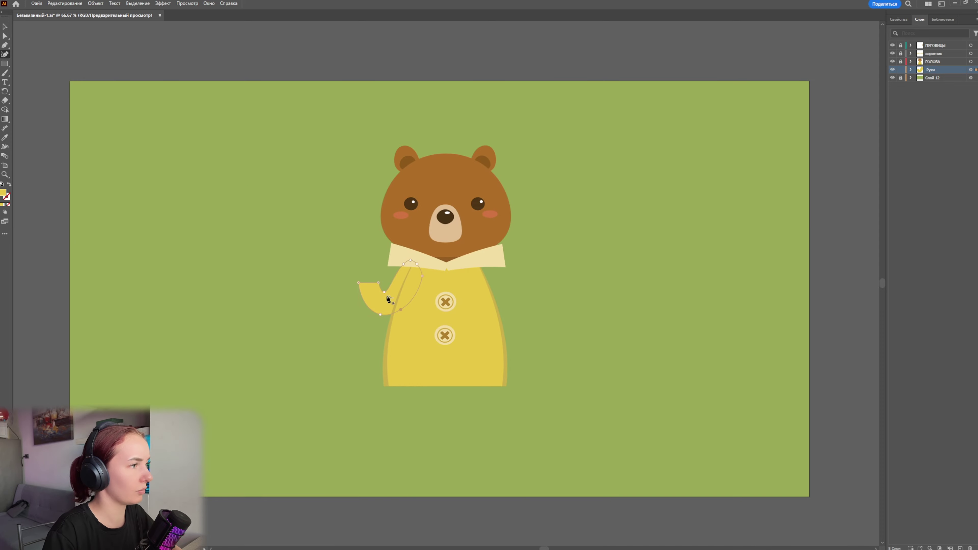
key(Delete)
Step: Rotate the raised sleeve slightly and recentre the view on the bear
key(v)
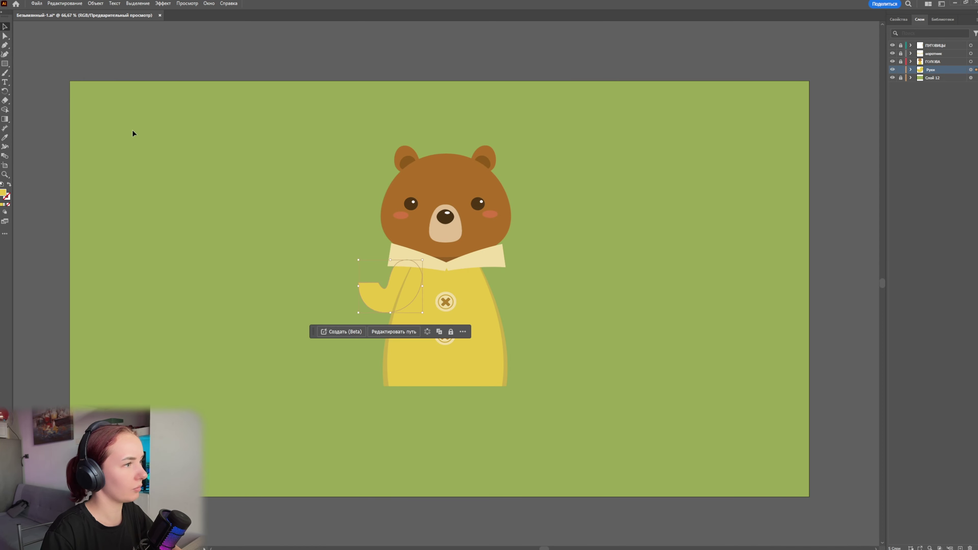
key(ctrl+1)
drag(613, 310, 608, 315)
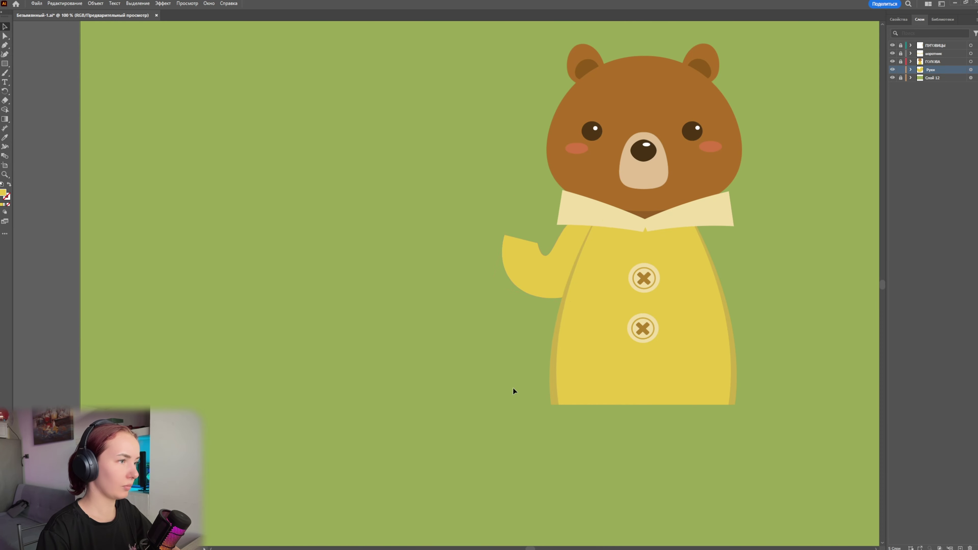
key(ctrl+minus)
key(ctrl+plus)
key(ctrl+plus)
key(shift+grave)
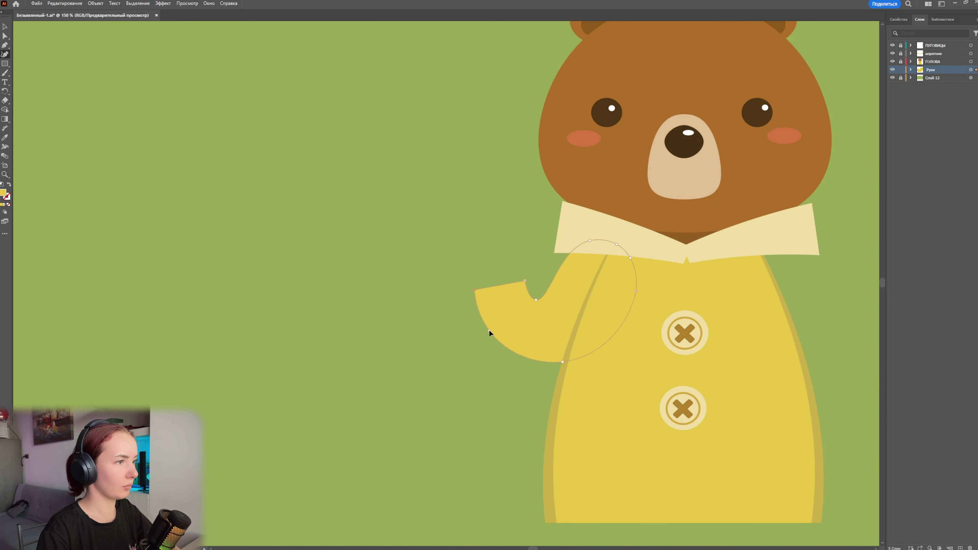
key(ctrl+0)
key(ctrl+1)
key(v)
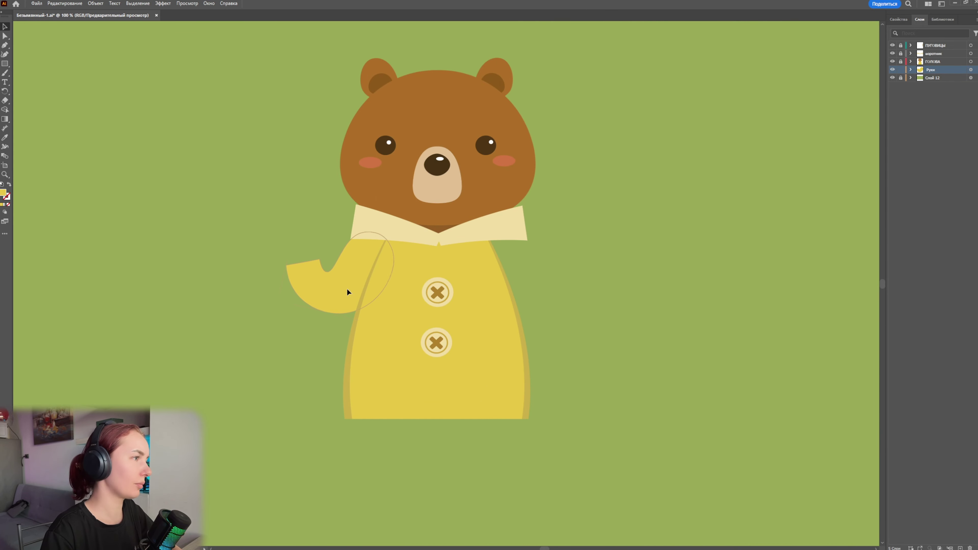
drag(361, 257, 392, 281)
Step: Smooth the sleeve's bottom by deleting its lower-left point, then nudge the sleeve into place
key(shift+grave)
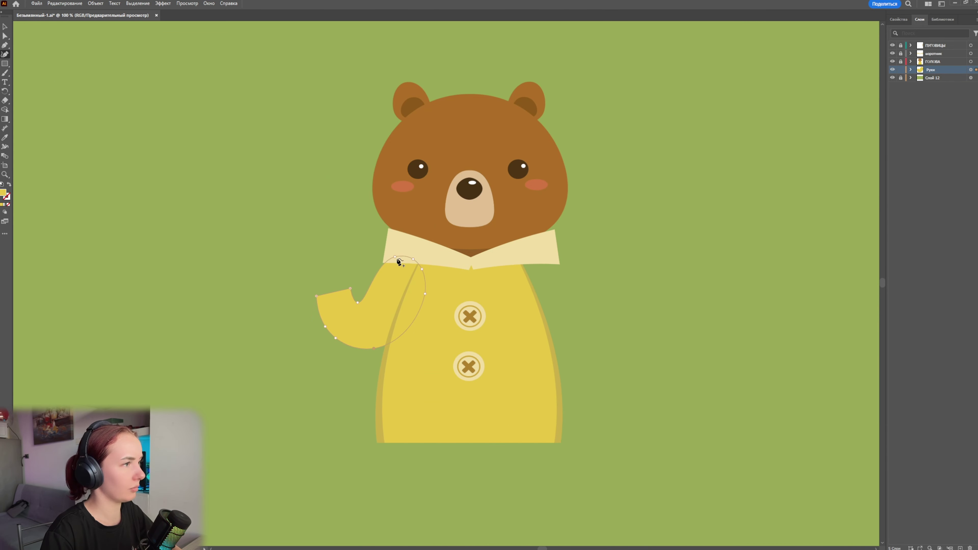
drag(335, 338, 348, 342)
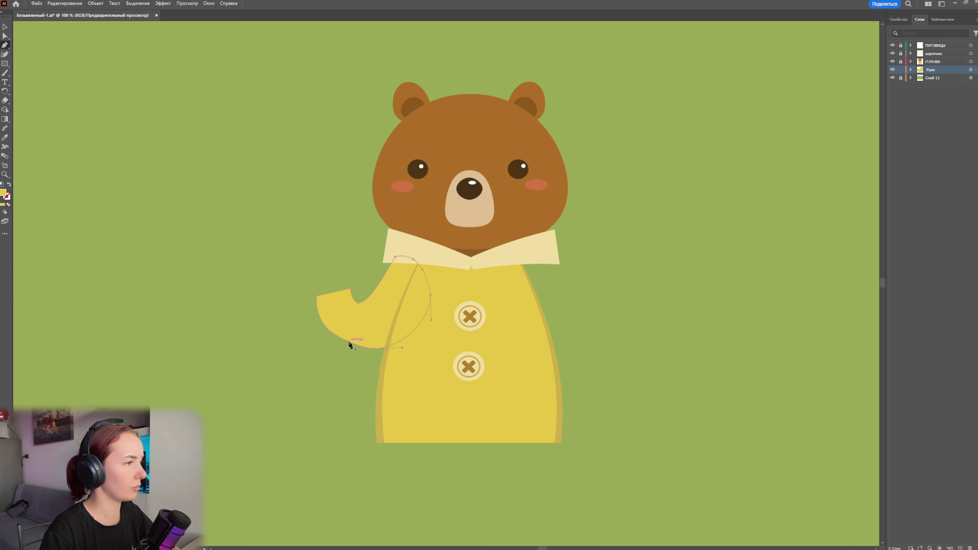
click(325, 327)
key(Delete)
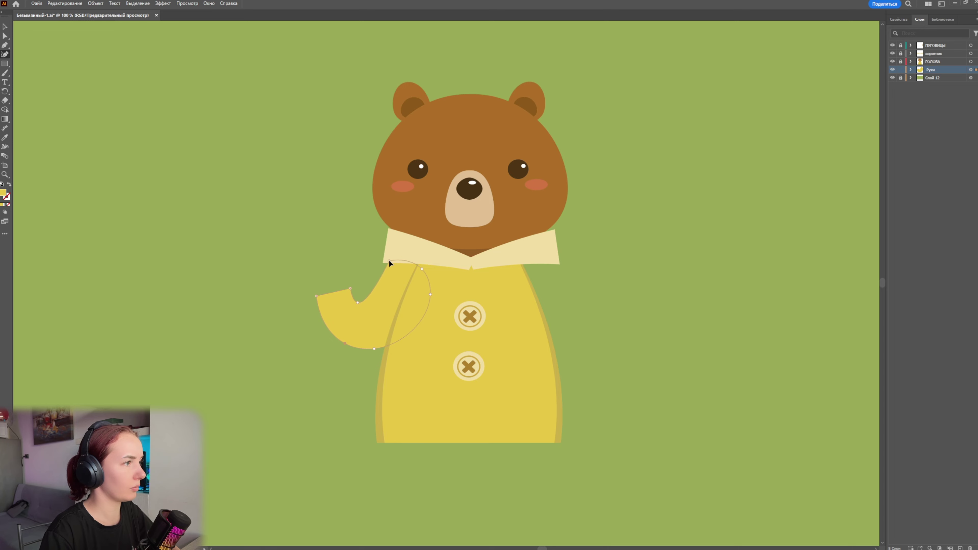
key(v)
key(ctrl+minus)
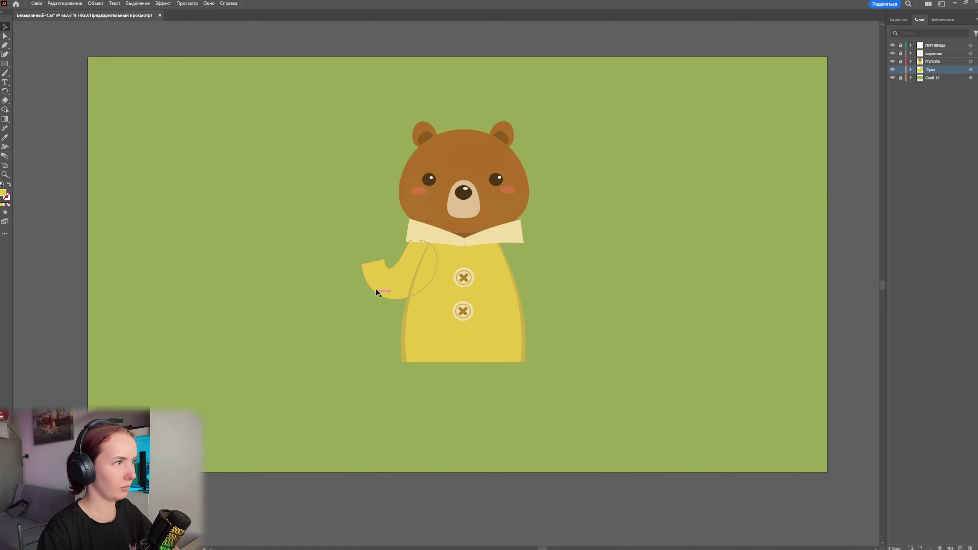
drag(391, 270, 392, 273)
Step: Draw a closed yellow sleeve outline from the collar down the coat's right side
click(453, 401)
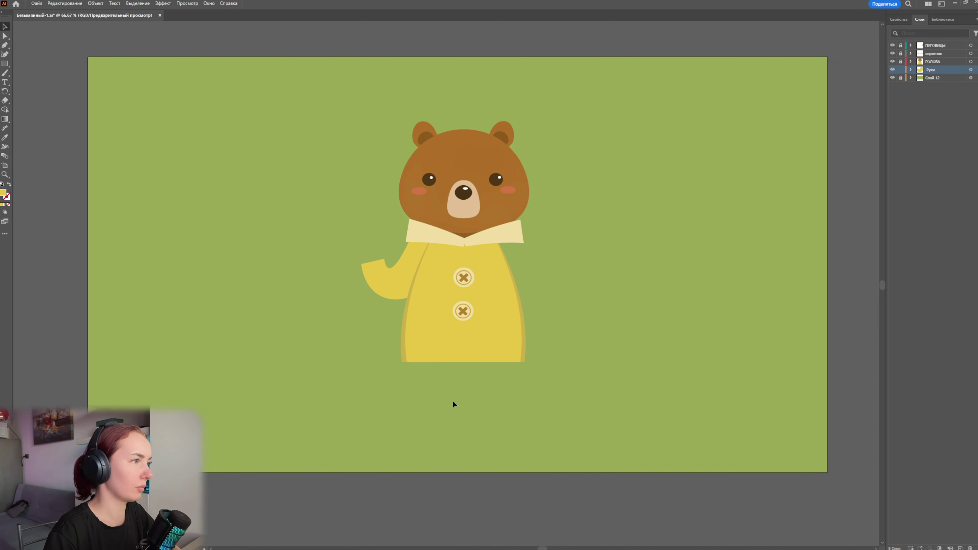
click(6, 55)
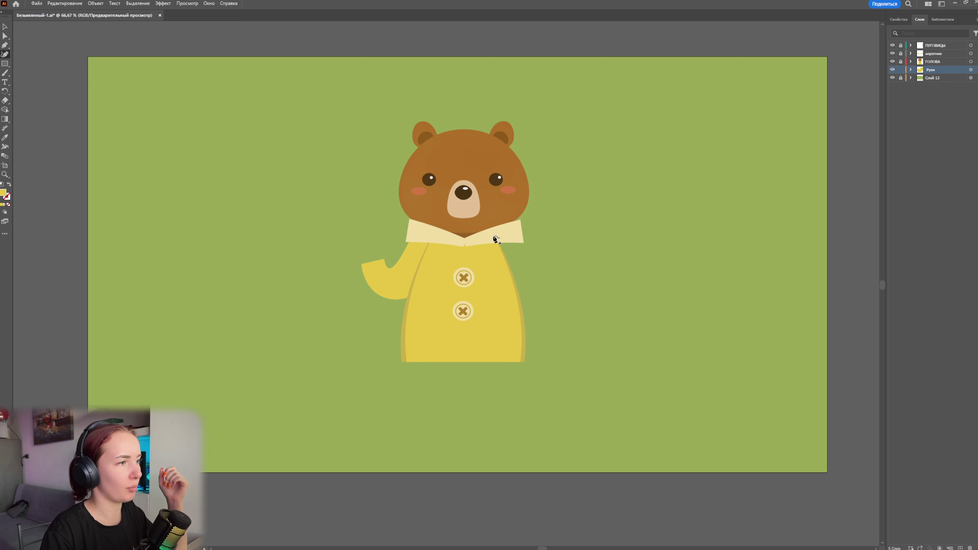
click(494, 236)
click(503, 234)
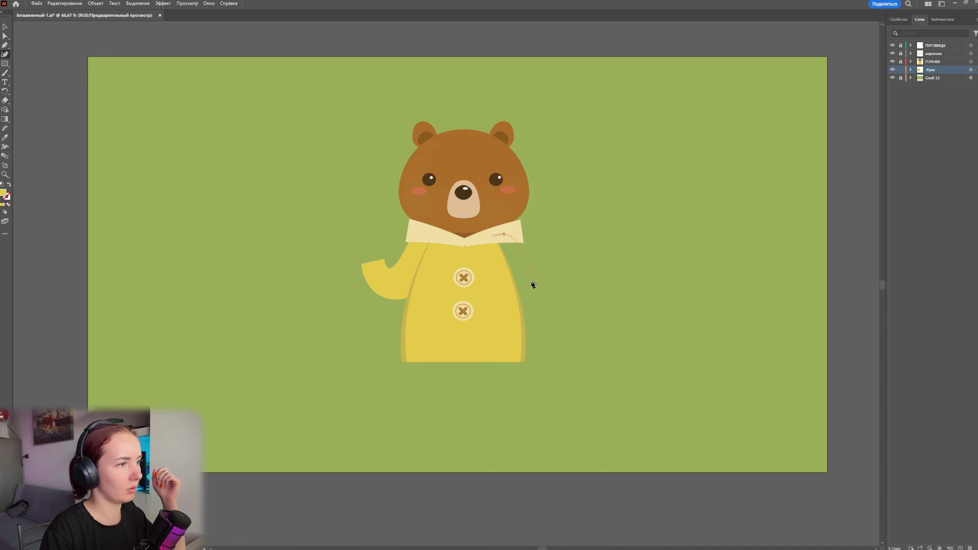
click(542, 307)
click(509, 312)
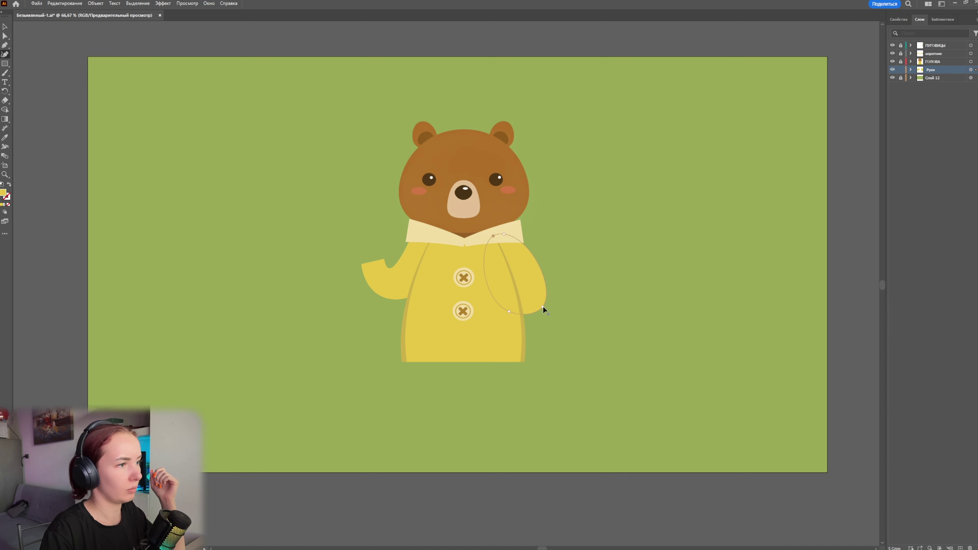
click(509, 311)
click(536, 314)
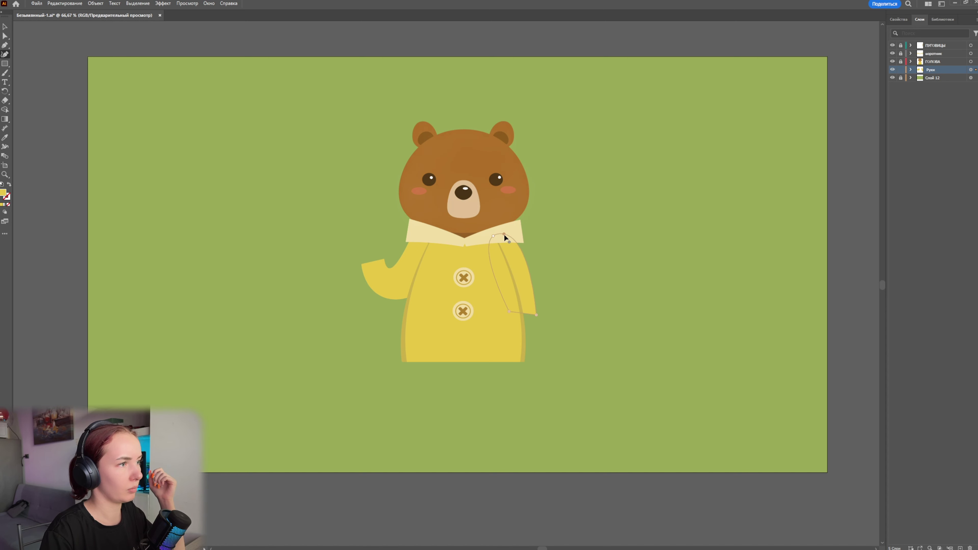
click(503, 234)
Step: Tilt the new sleeve slightly outward and refine its cuff and side curves
key(v)
mouse_move(559, 281)
mouse_down()
mouse_move(544, 316)
mouse_move(562, 276)
mouse_up()
click(5, 54)
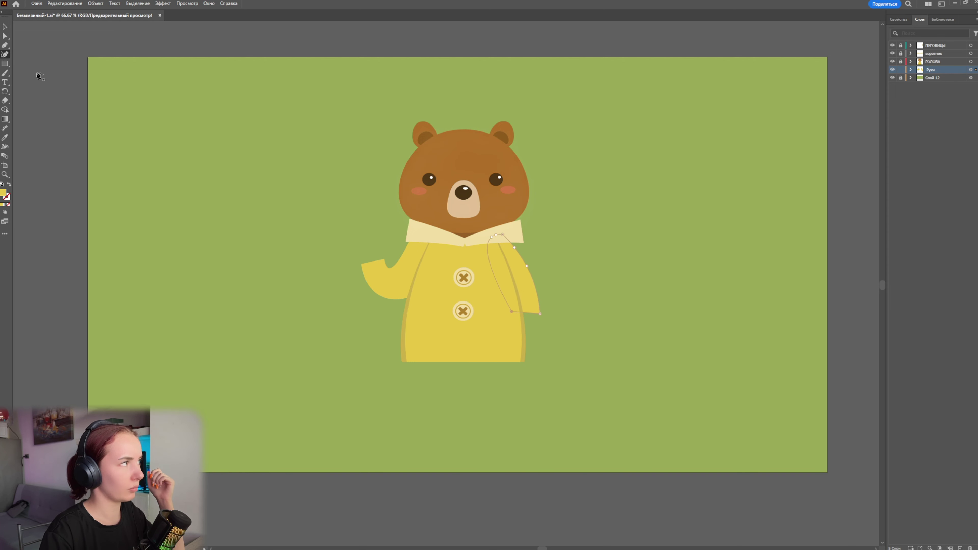
click(524, 272)
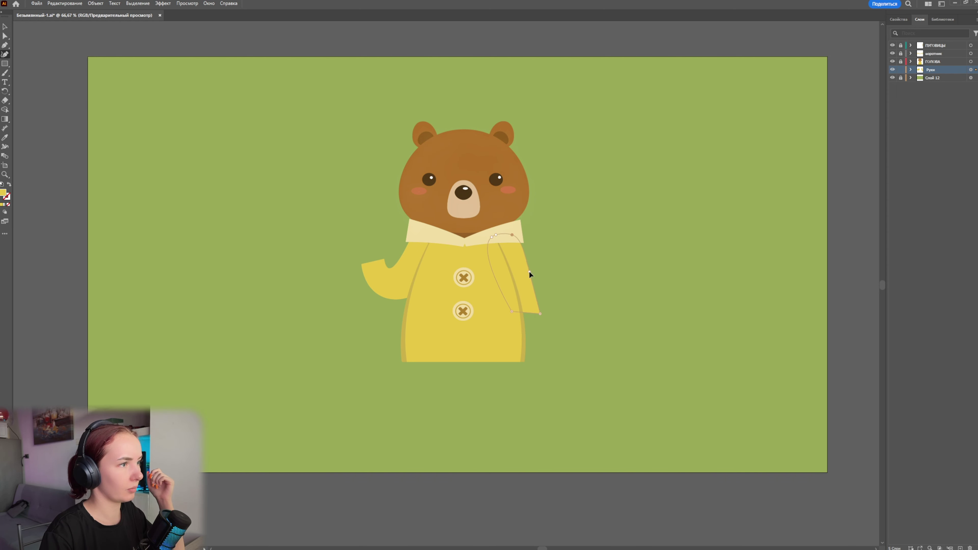
drag(538, 309, 541, 314)
mouse_move(526, 270)
mouse_down()
mouse_move(532, 233)
mouse_move(541, 239)
mouse_up()
key(v)
click(573, 304)
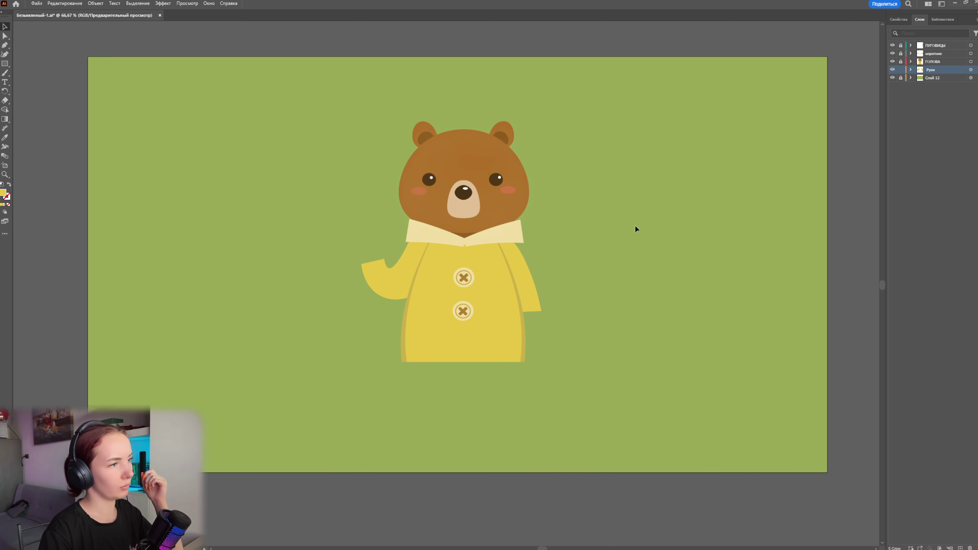
click(530, 320)
click(690, 287)
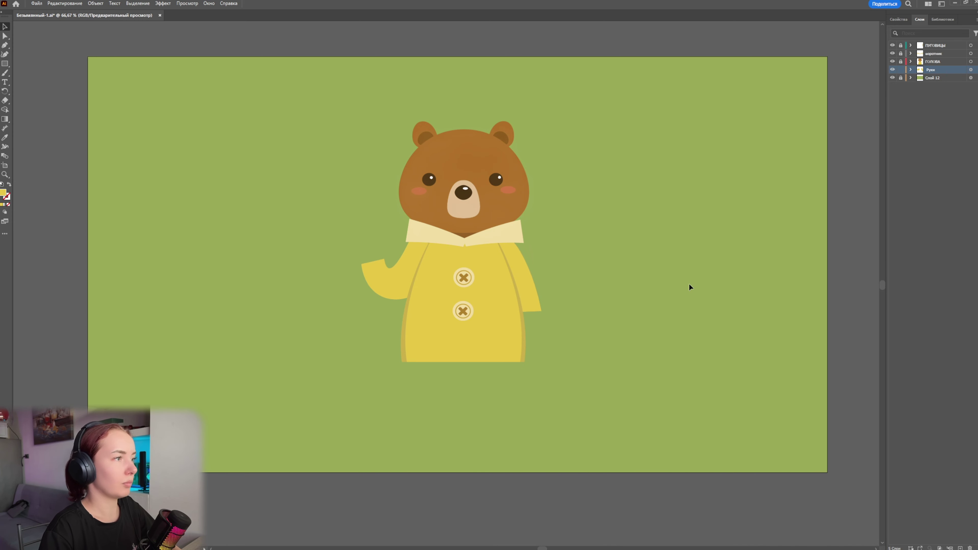
click(911, 70)
Step: Draw a small brown circle beside the bear and reflect it
click(911, 71)
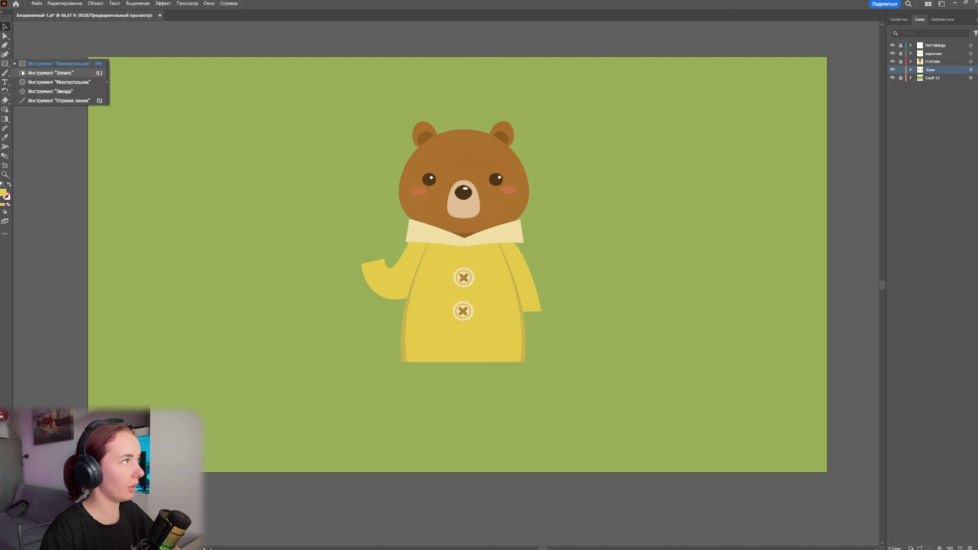
drag(3, 65, 46, 73)
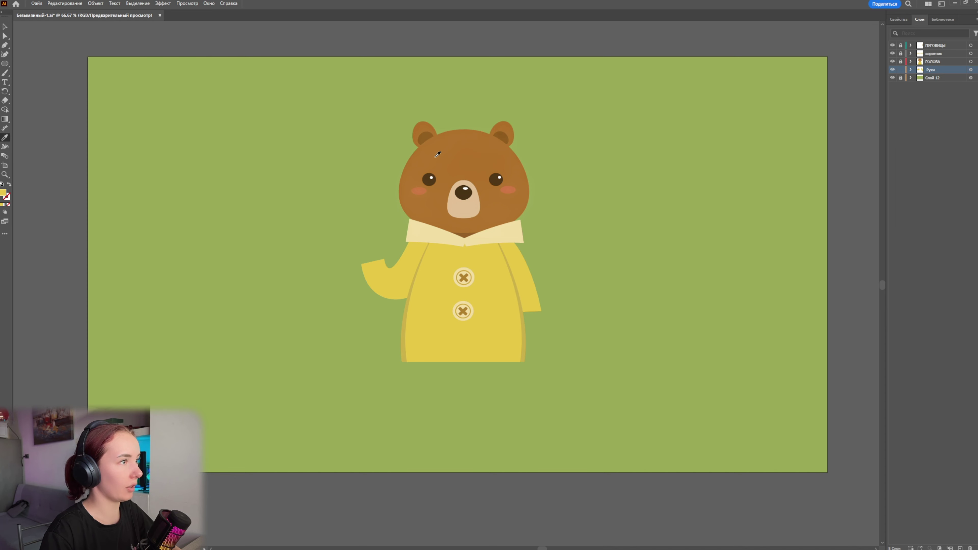
key(l)
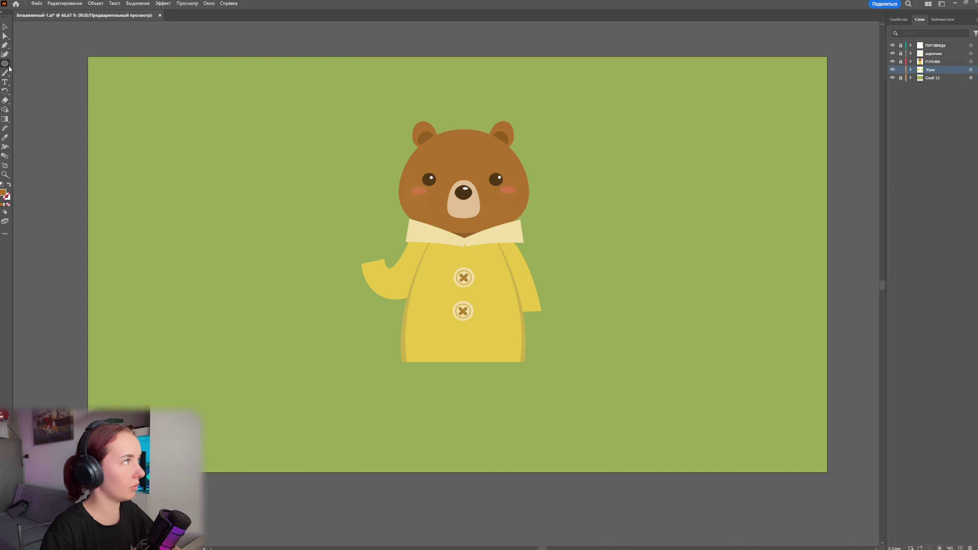
mouse_move(310, 233)
mouse_down()
mouse_move(328, 246)
mouse_move(320, 243)
mouse_up()
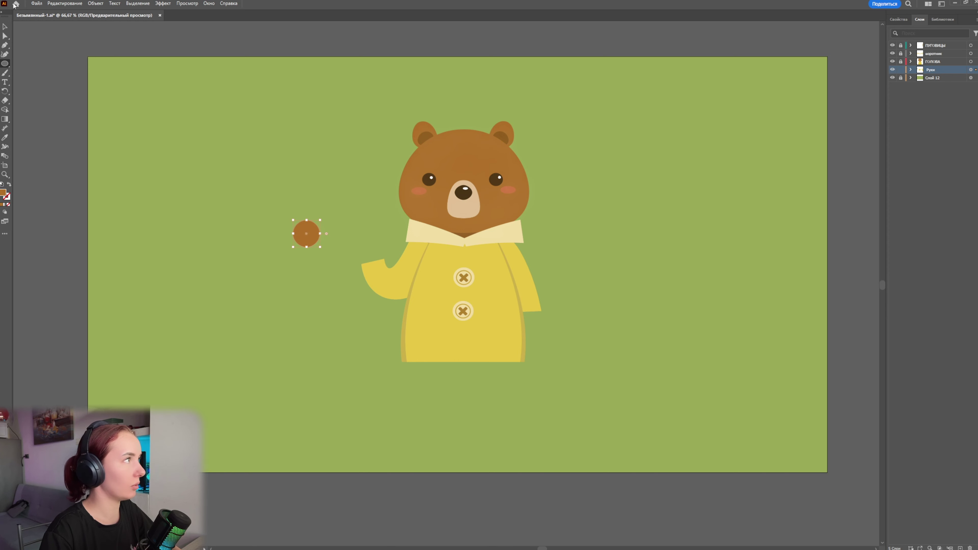
key(o)
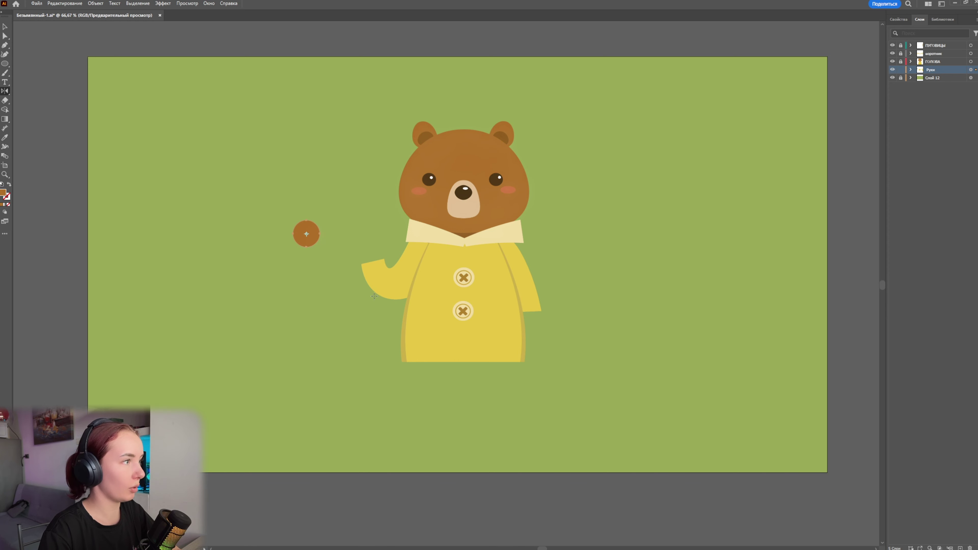
drag(313, 282, 313, 284)
Step: Resize the brown circle, move it to the raised sleeve's tip, and send it behind the arm
key(v)
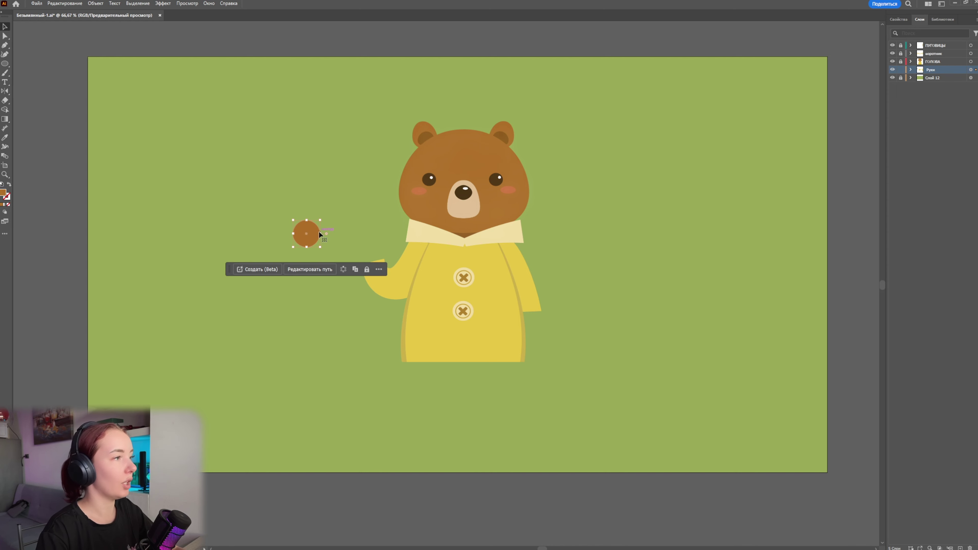
drag(320, 247, 318, 236)
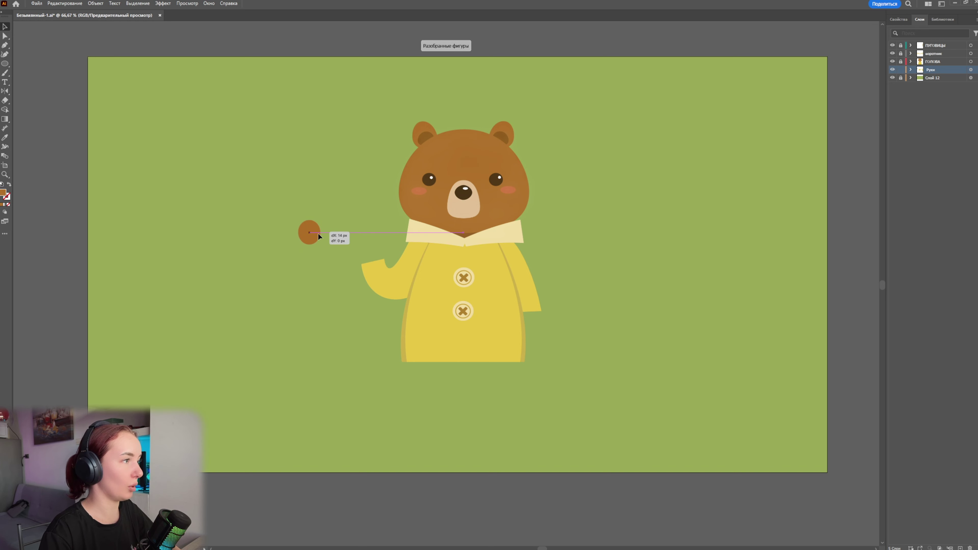
mouse_move(377, 261)
mouse_down()
mouse_move(390, 269)
mouse_move(376, 246)
mouse_up()
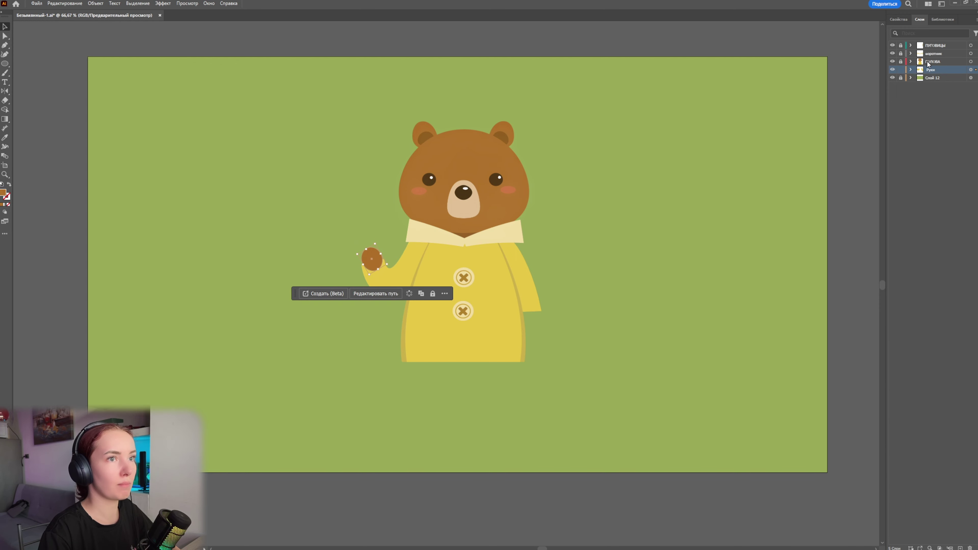
click(910, 69)
key(ctrl+shift+bracketleft)
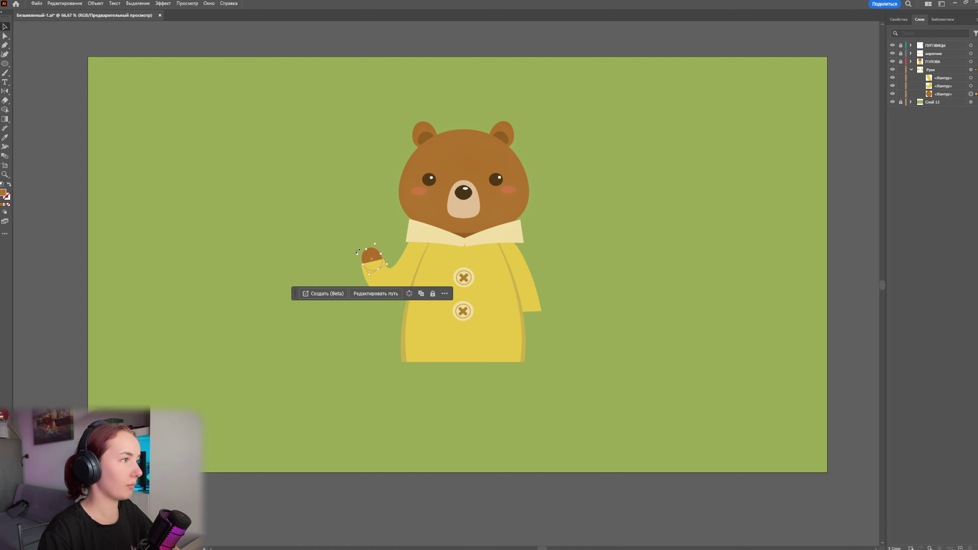
Step: Duplicate the brown paw and place it, slightly smaller, at the end of the right sleeve
click(359, 253)
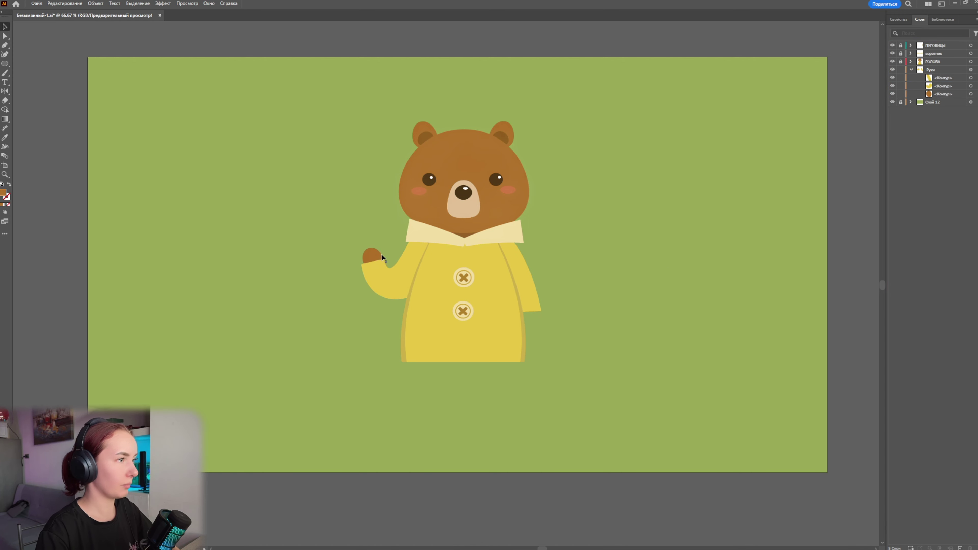
click(383, 257)
key(ctrl+c)
key(ctrl+f)
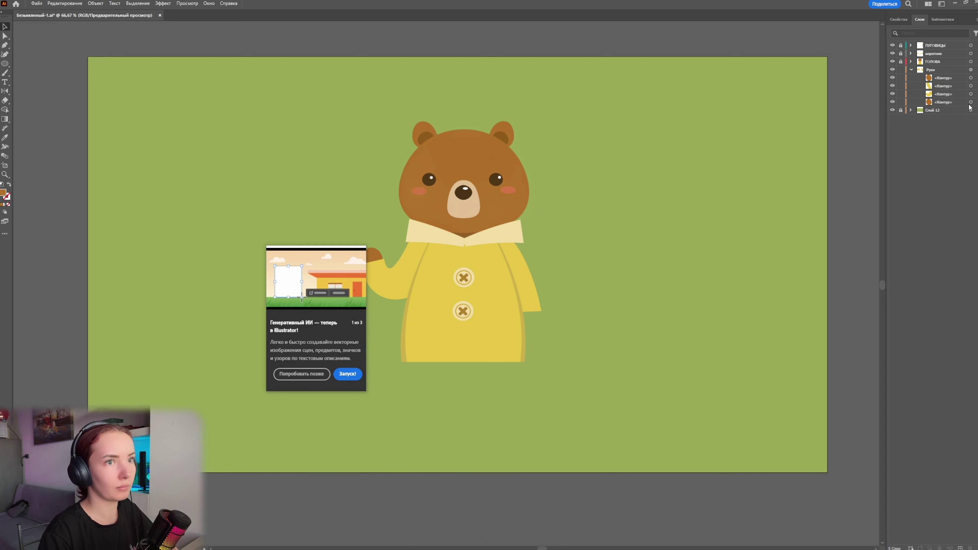
drag(373, 255, 531, 314)
click(323, 372)
drag(943, 77, 948, 109)
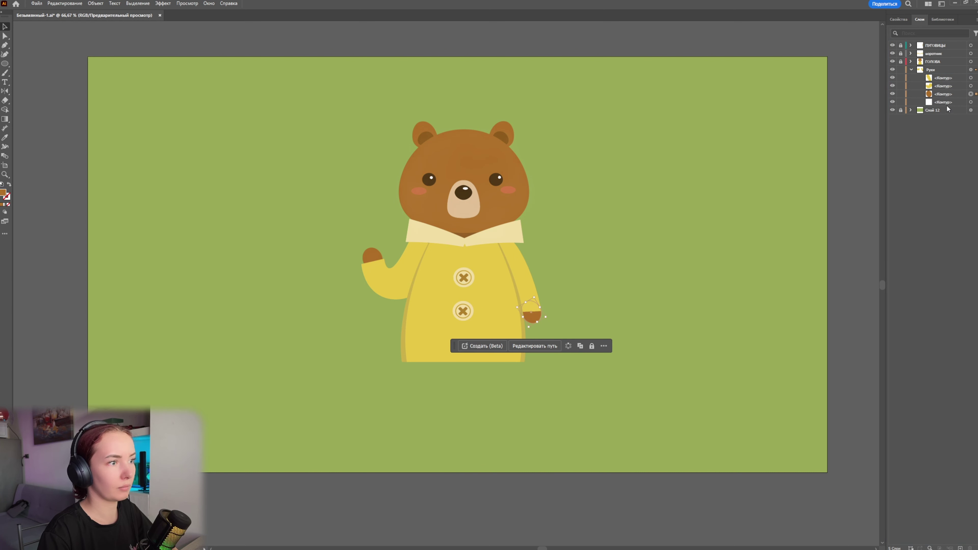
drag(545, 317, 544, 315)
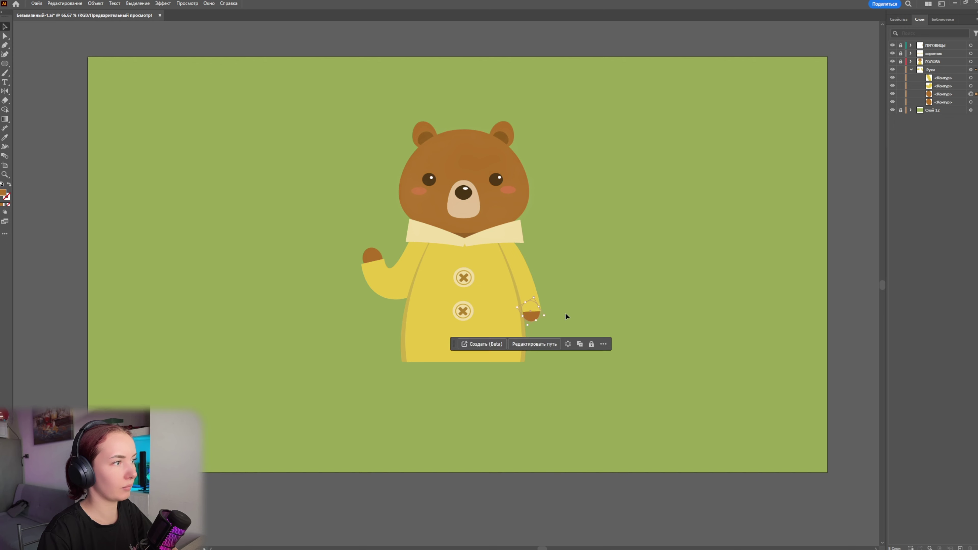
drag(534, 318, 530, 320)
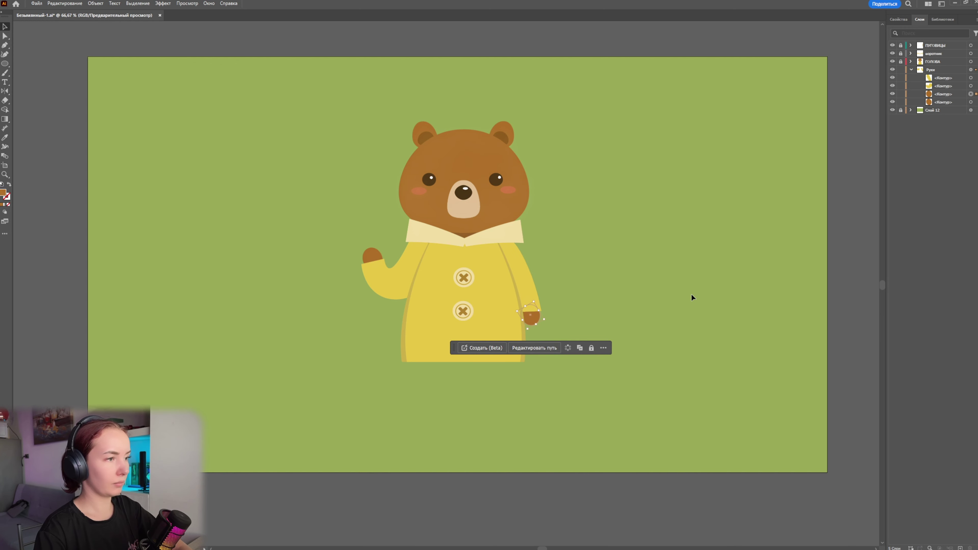
Step: Resize the raised hand's brown circle and deselect
click(372, 255)
drag(362, 247, 362, 263)
click(709, 286)
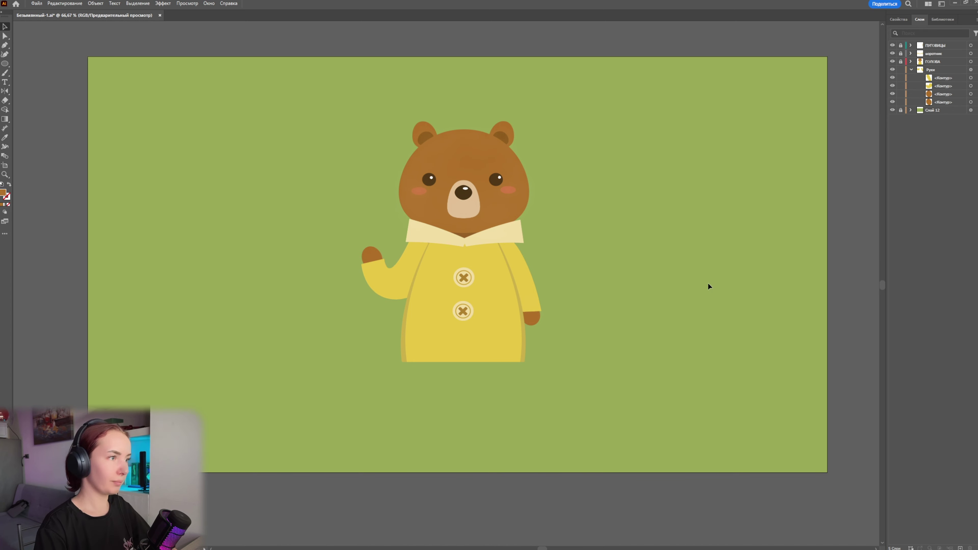
Step: Select the raised sleeve and paw together and tilt them slightly
click(372, 256)
shift+click(384, 280)
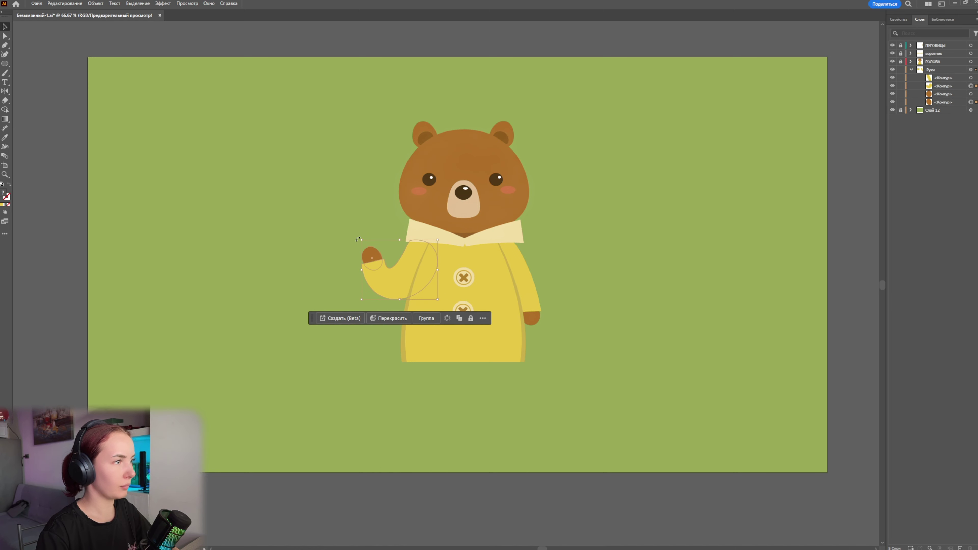
drag(358, 239, 358, 240)
click(291, 232)
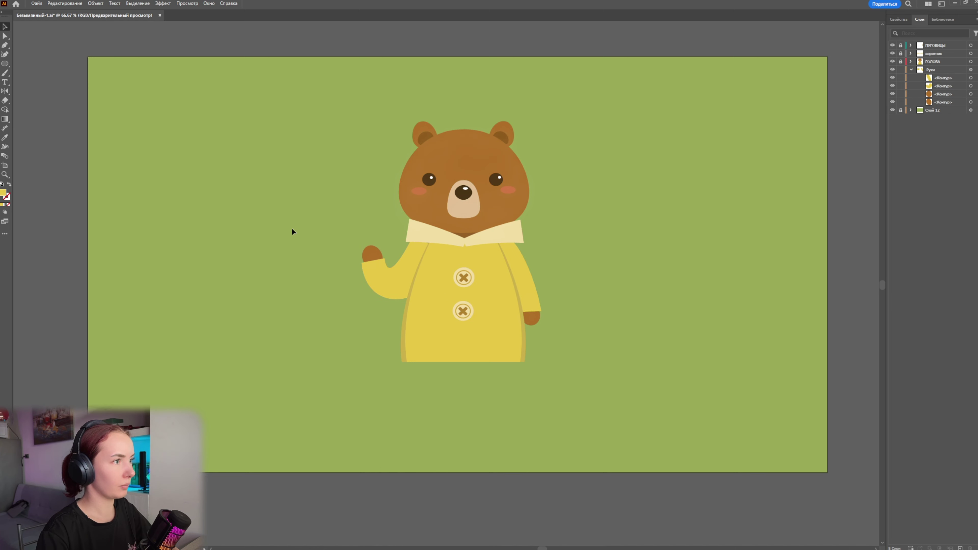
Step: Widen the yellow coat body in Слой 9 outward on both left and right sides
click(911, 61)
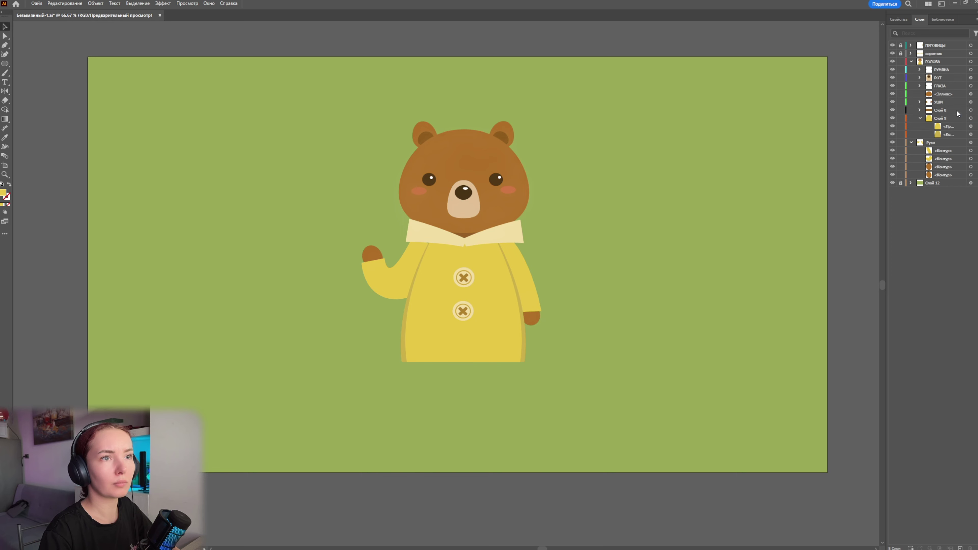
click(971, 118)
drag(397, 299, 412, 299)
click(699, 265)
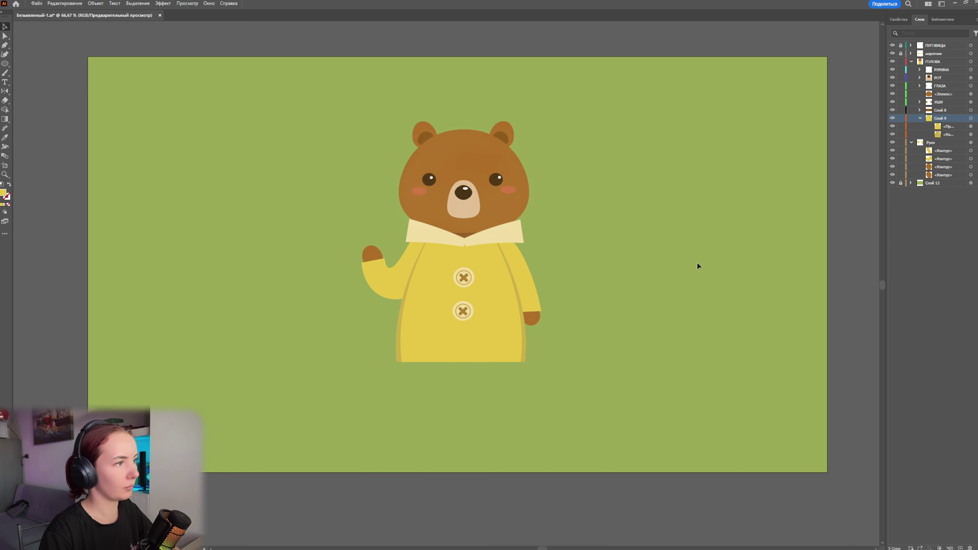
click(971, 126)
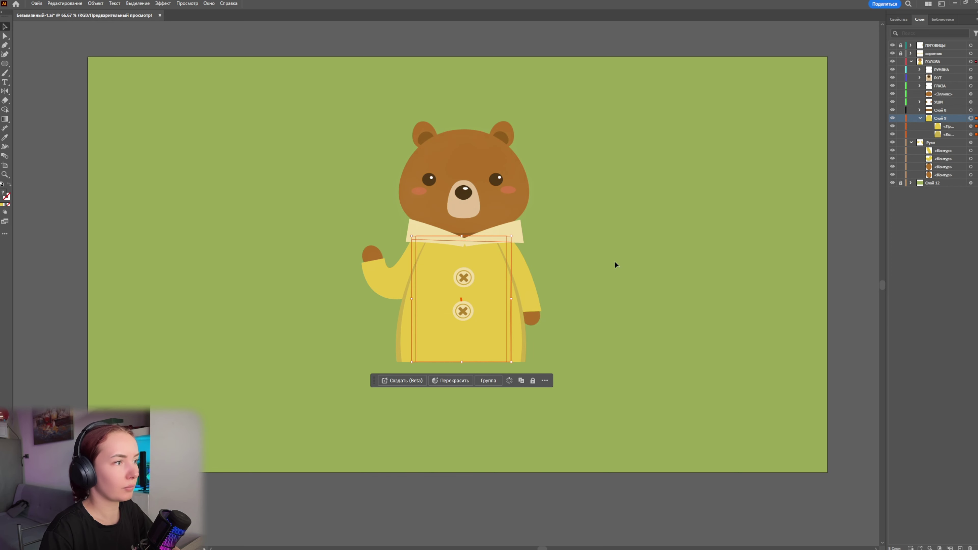
drag(507, 299, 529, 304)
click(647, 289)
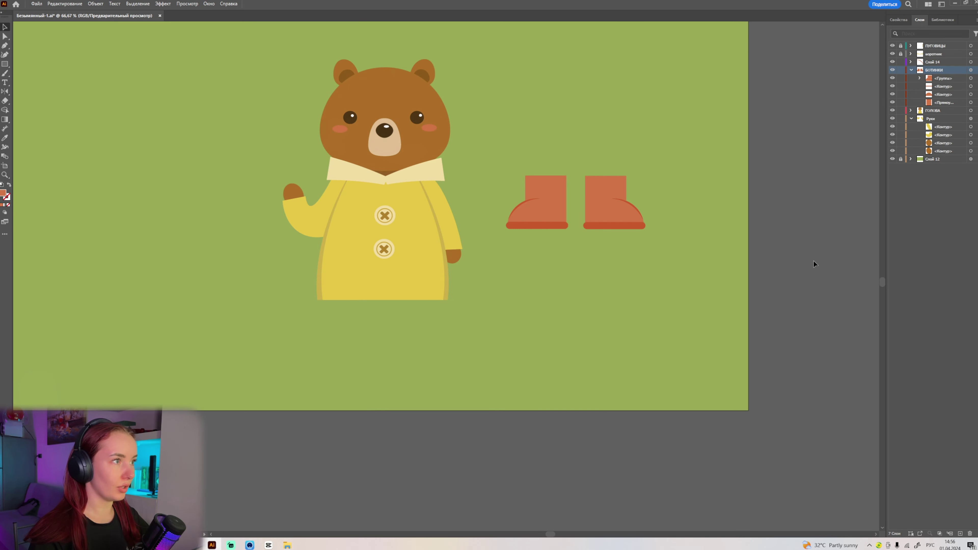
Step: Create a new layer named БОТИНКИ above the boots layer
click(960, 533)
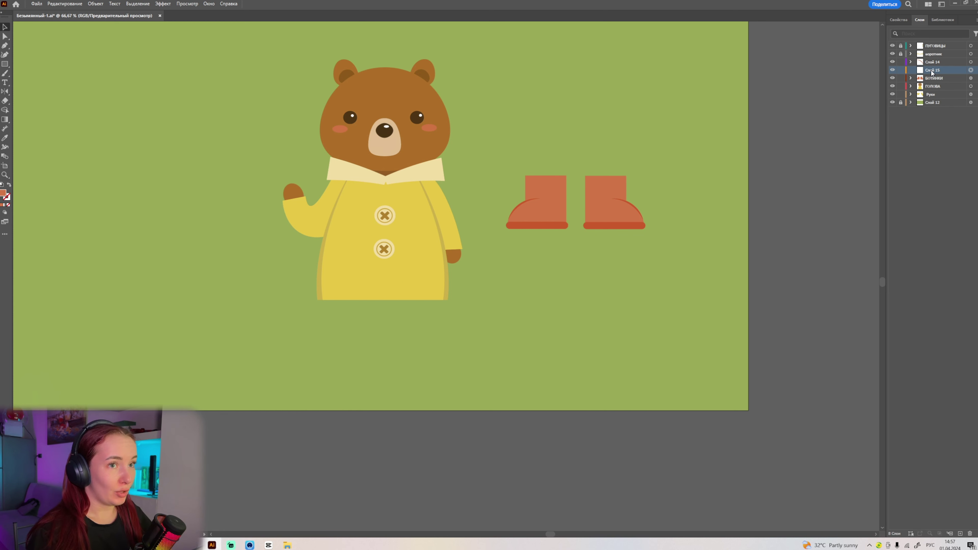
double_click(933, 69)
text(Бо)
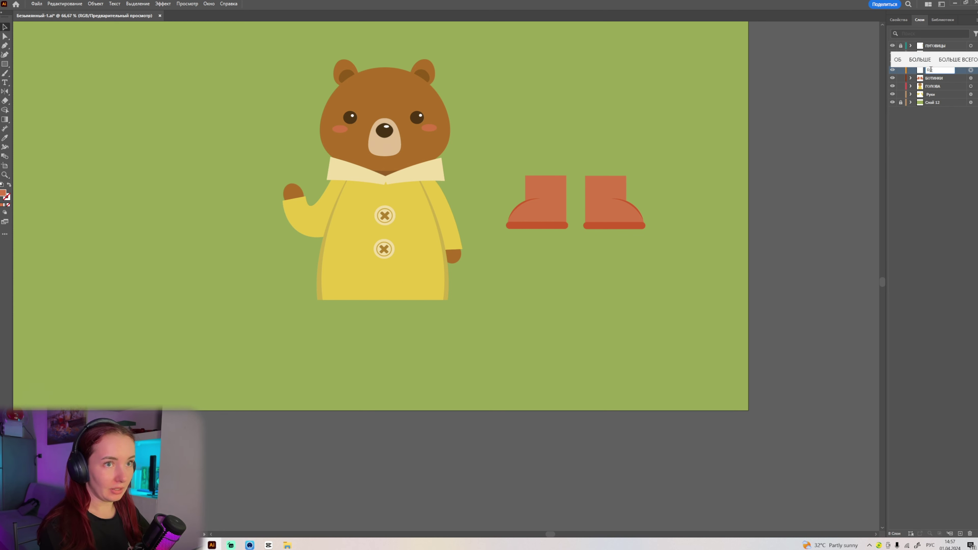
text(тинки)
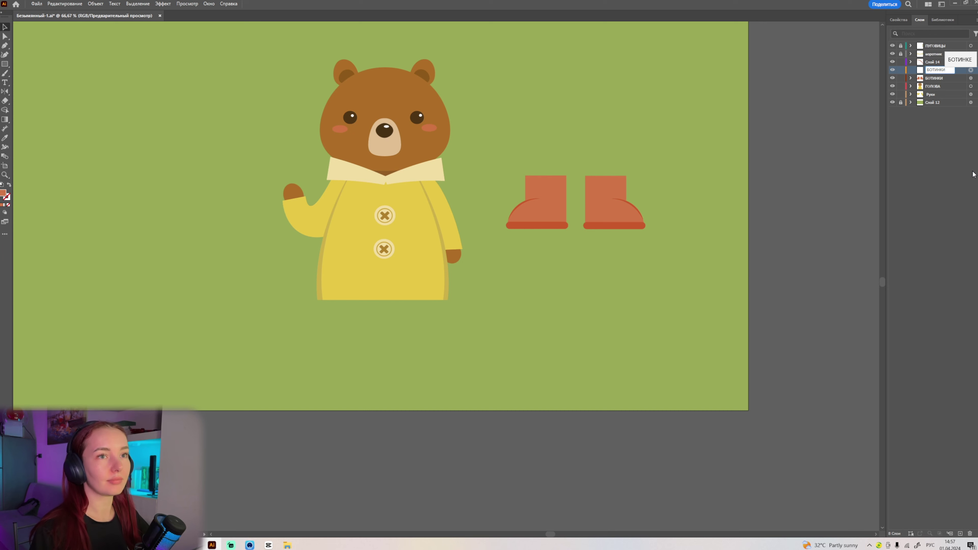
key(Return)
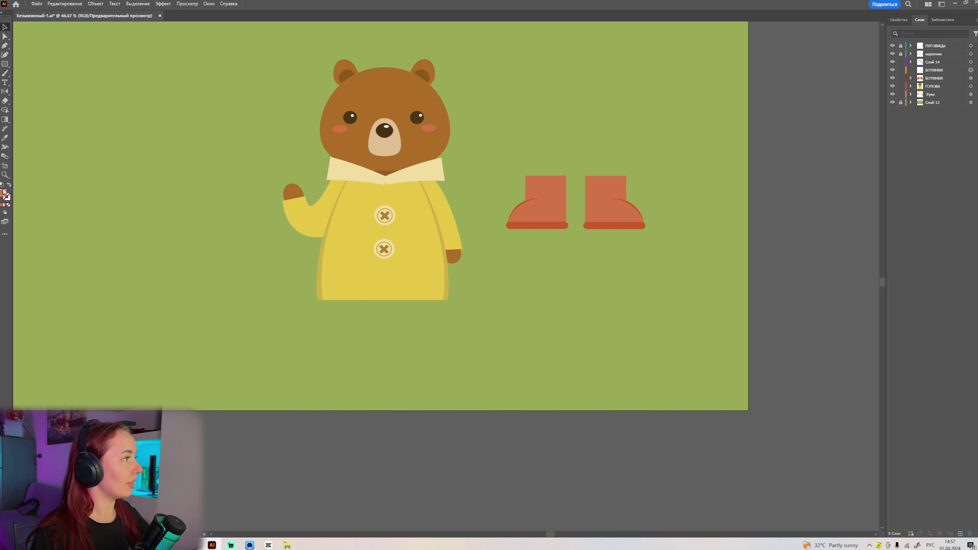
Step: Open the orange E66D40 fill in the Color Picker and cancel without changes
double_click(3, 195)
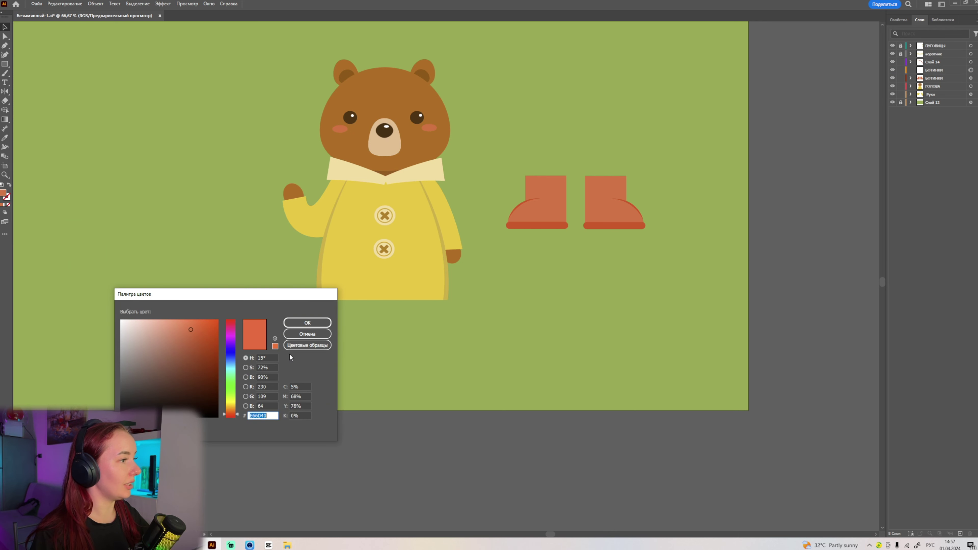
drag(277, 295, 667, 123)
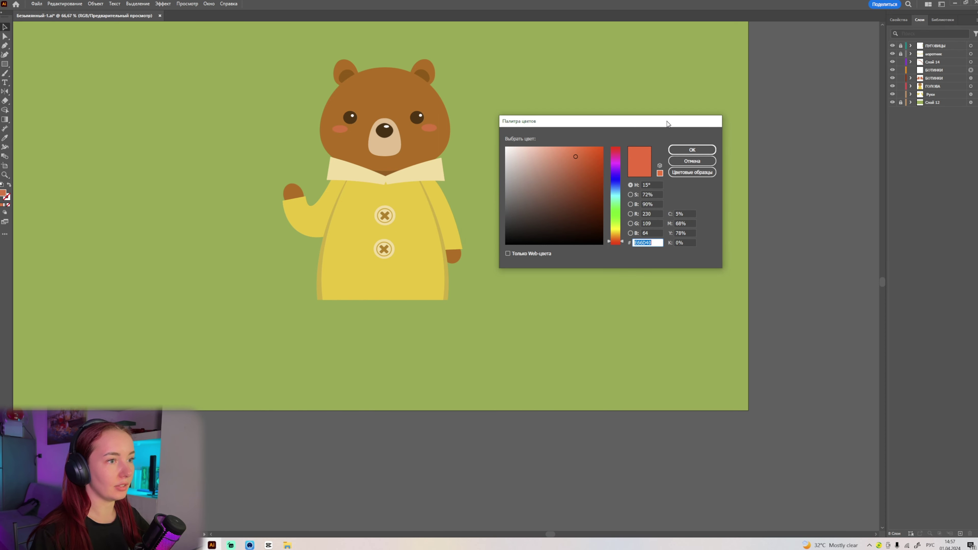
click(692, 161)
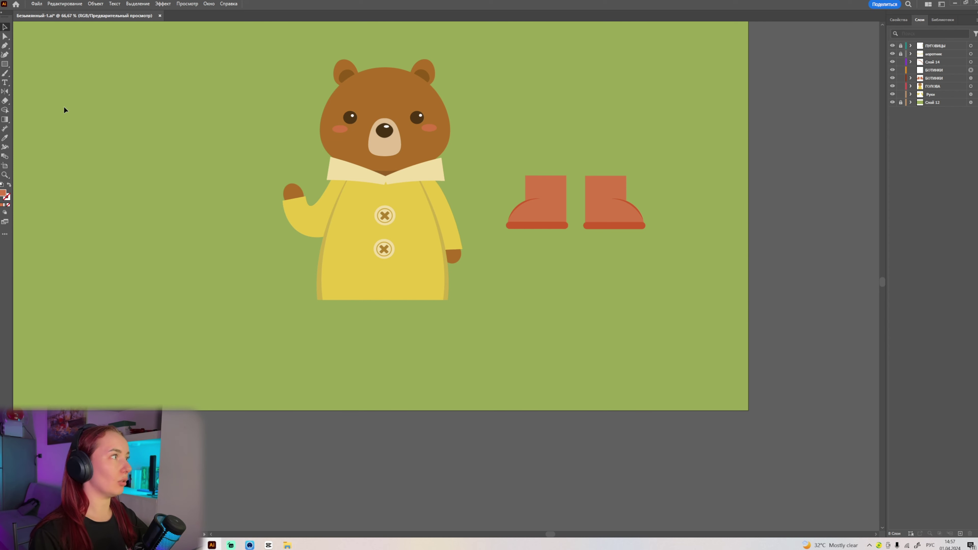
Step: Draw an orange shaft rectangle and a toe circle just below it
click(5, 65)
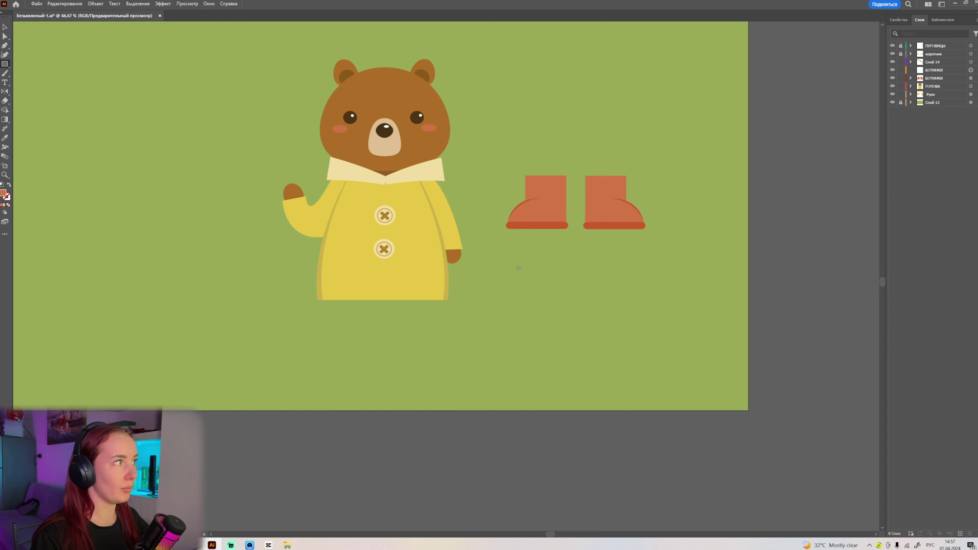
drag(516, 264, 559, 319)
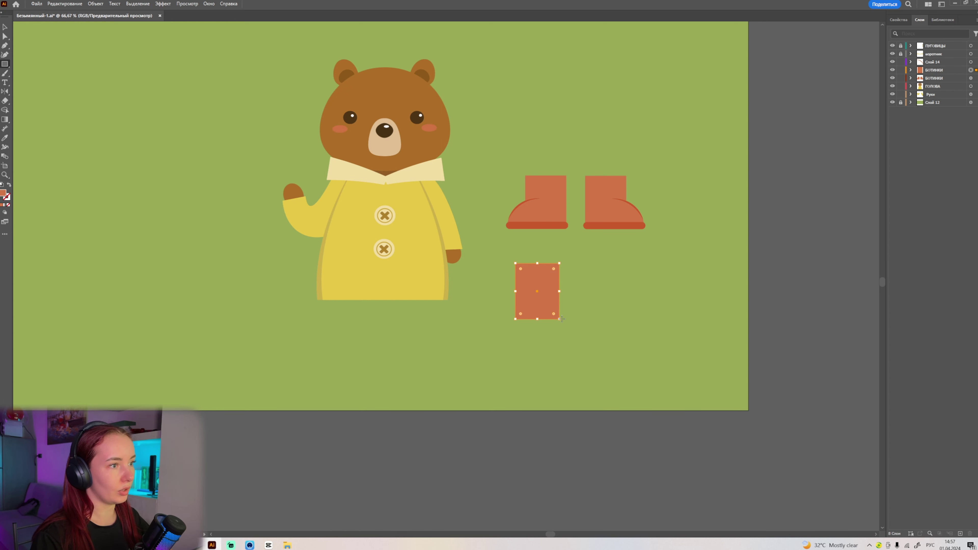
right_click(5, 64)
click(38, 81)
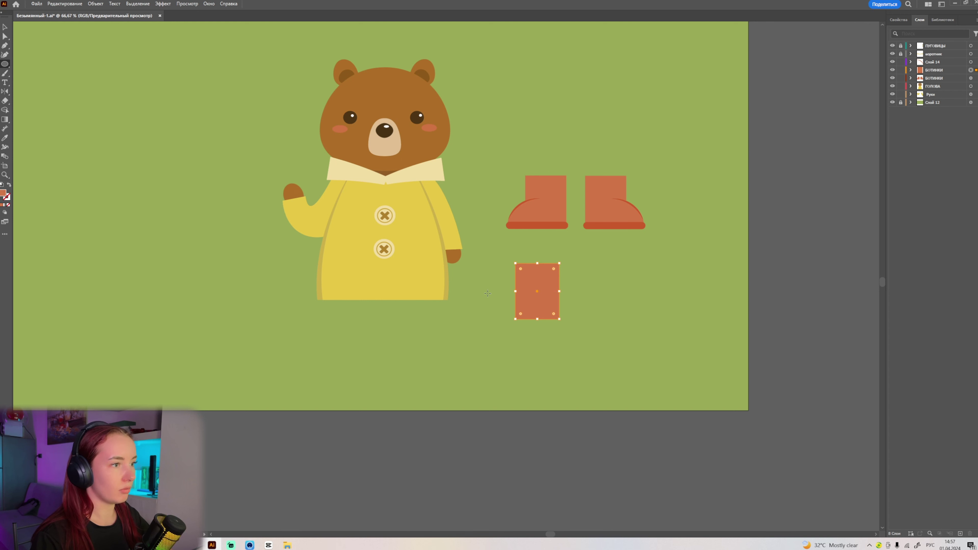
drag(487, 291, 555, 342)
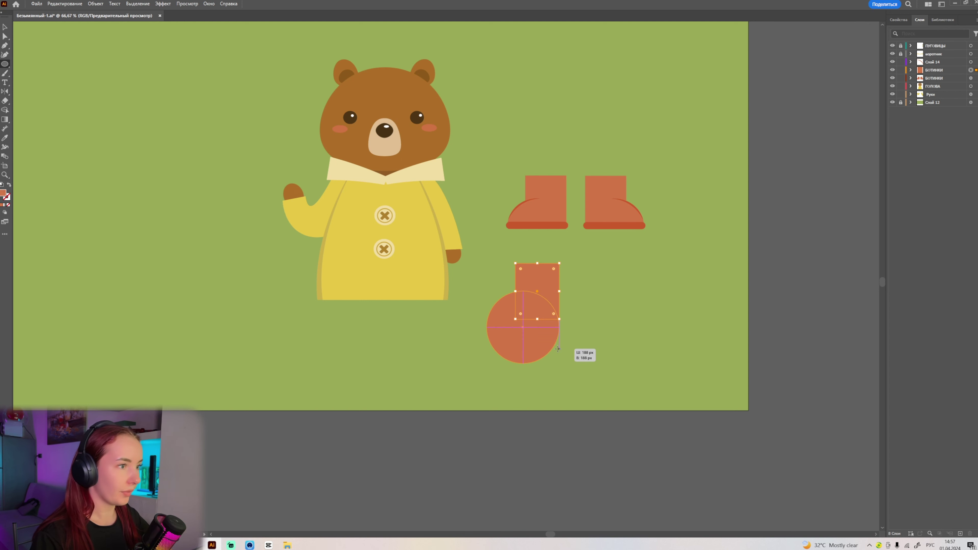
key(v)
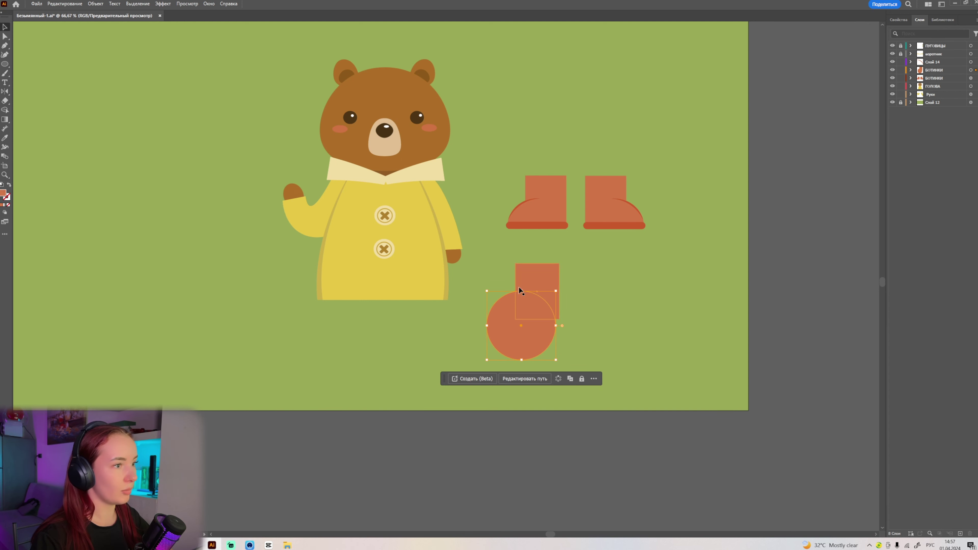
drag(541, 338, 545, 332)
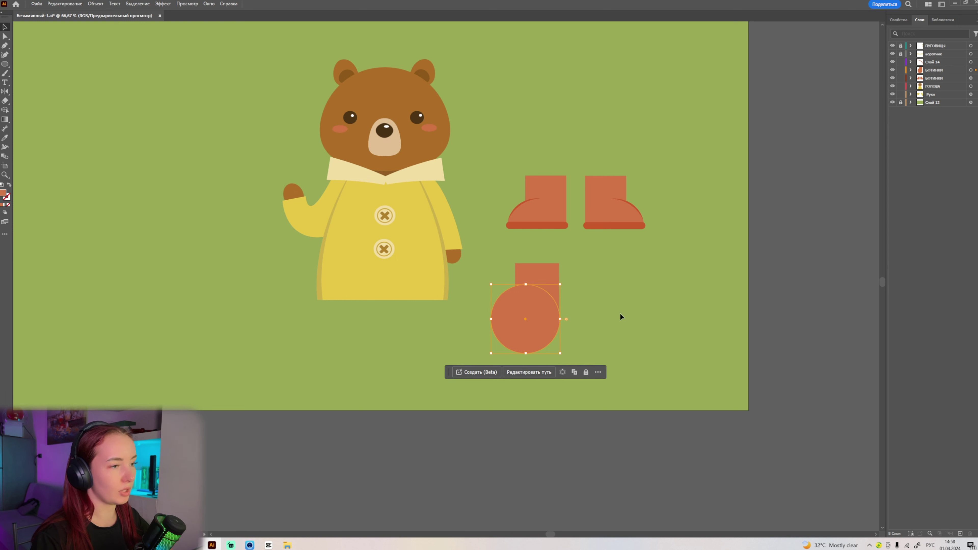
Step: Shrink the toe circle to 172 px
click(605, 314)
click(540, 316)
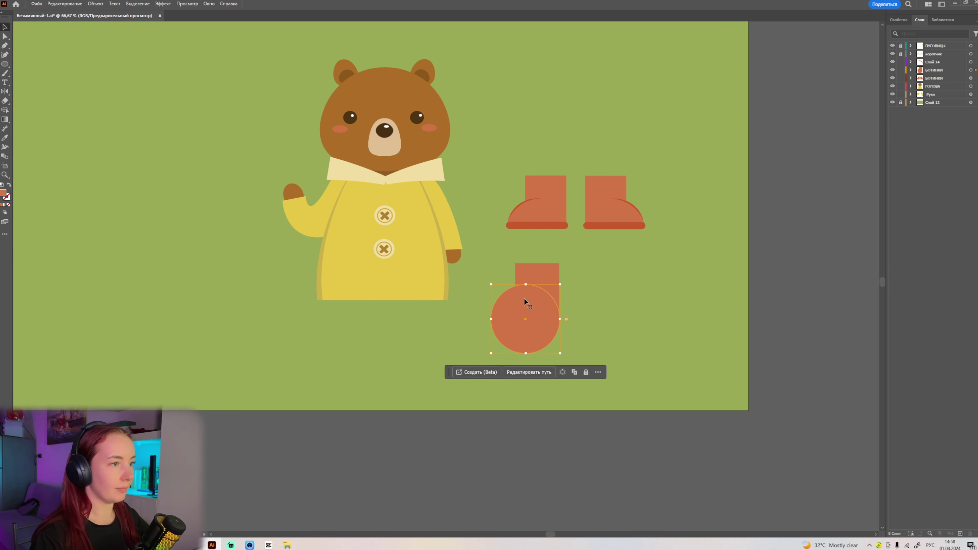
click(491, 283)
click(519, 310)
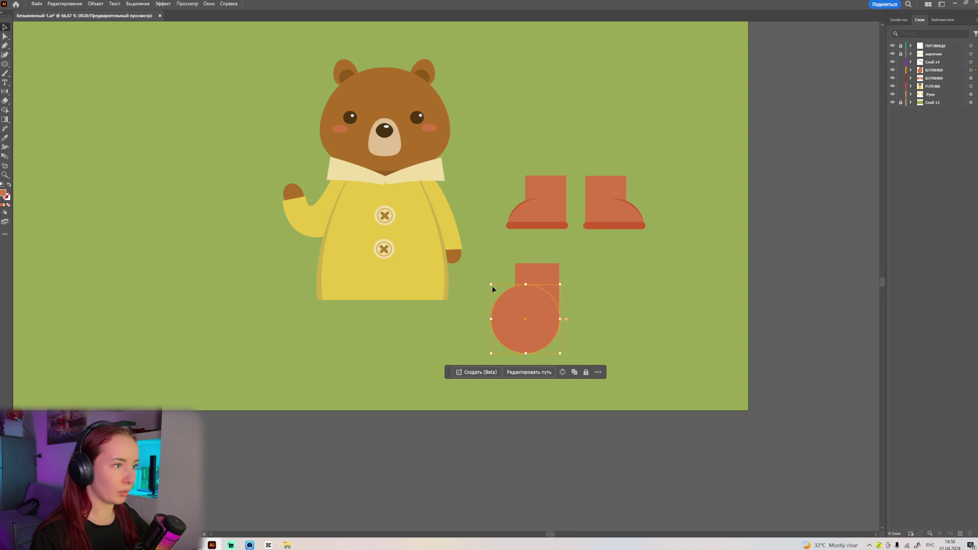
drag(492, 286, 495, 287)
click(607, 299)
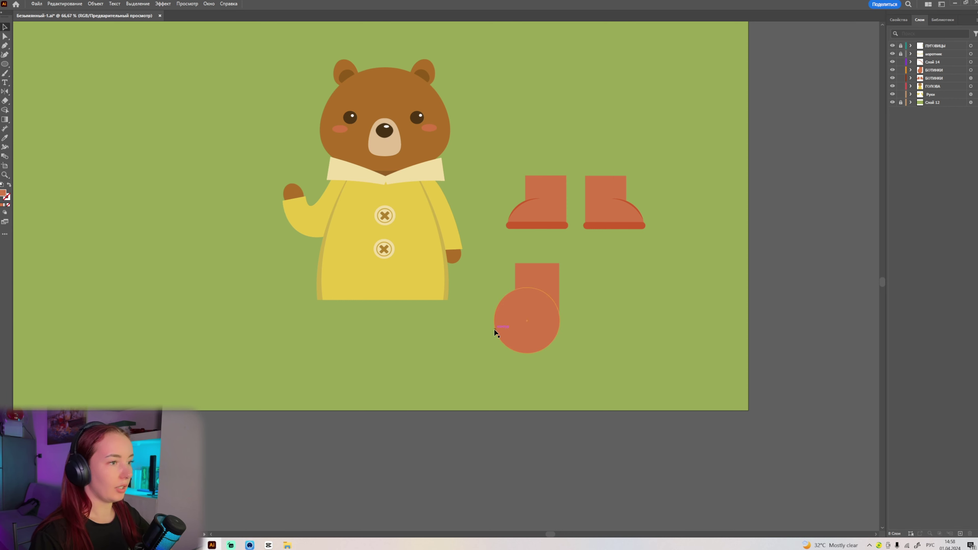
Step: Change the stacking order of the shaft rectangle and the toe circle
click(5, 64)
click(30, 66)
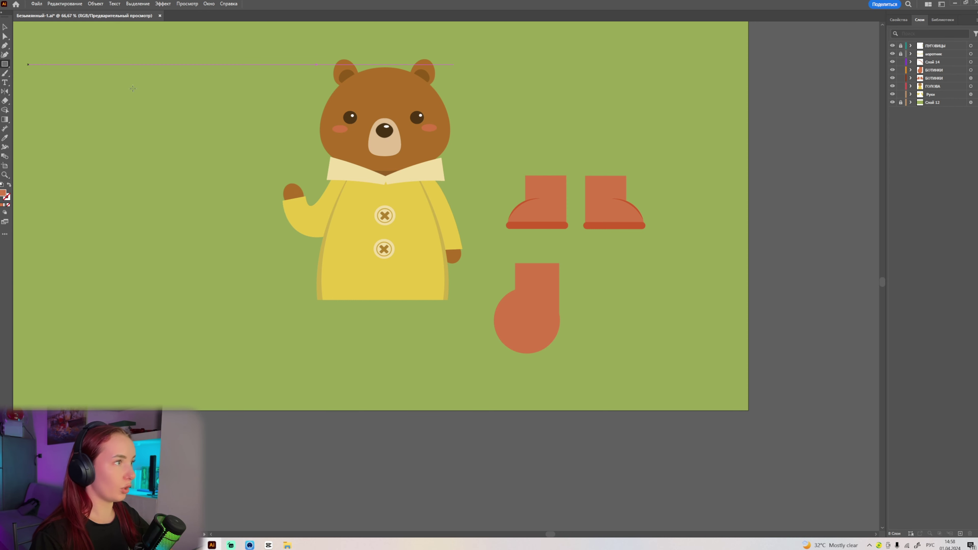
scroll(561, 350, up, 2)
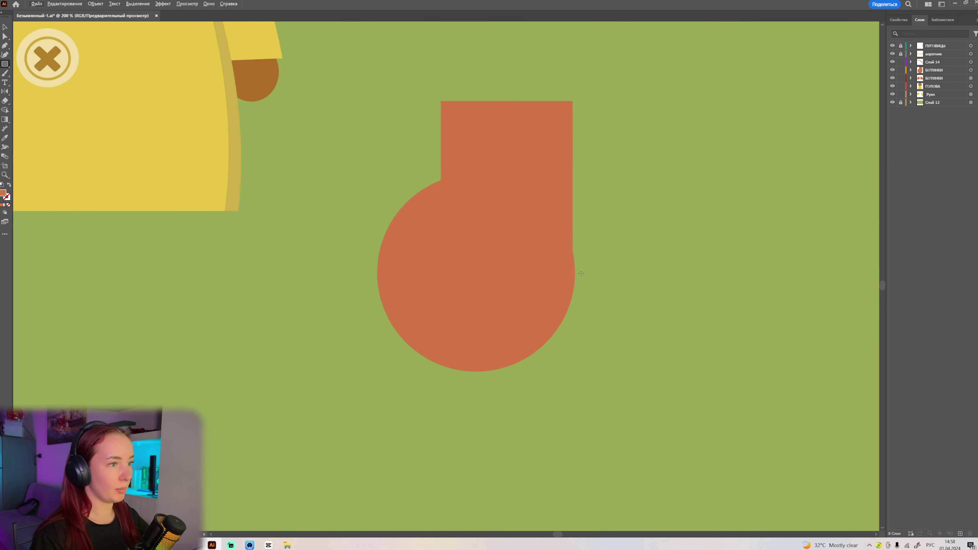
key(v)
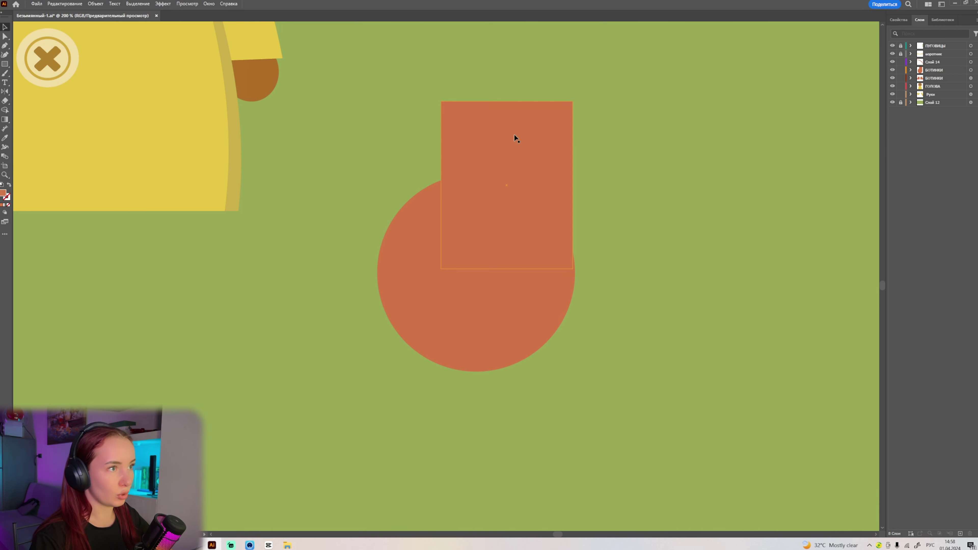
scroll(653, 256, up, 2)
scroll(617, 236, up, 1)
scroll(617, 236, down, 4)
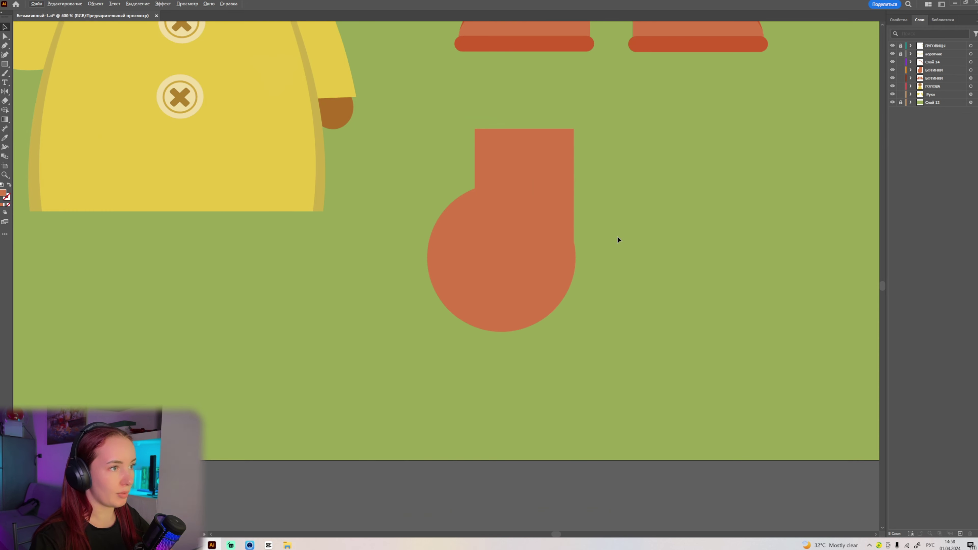
scroll(617, 239, up, 2)
click(528, 144)
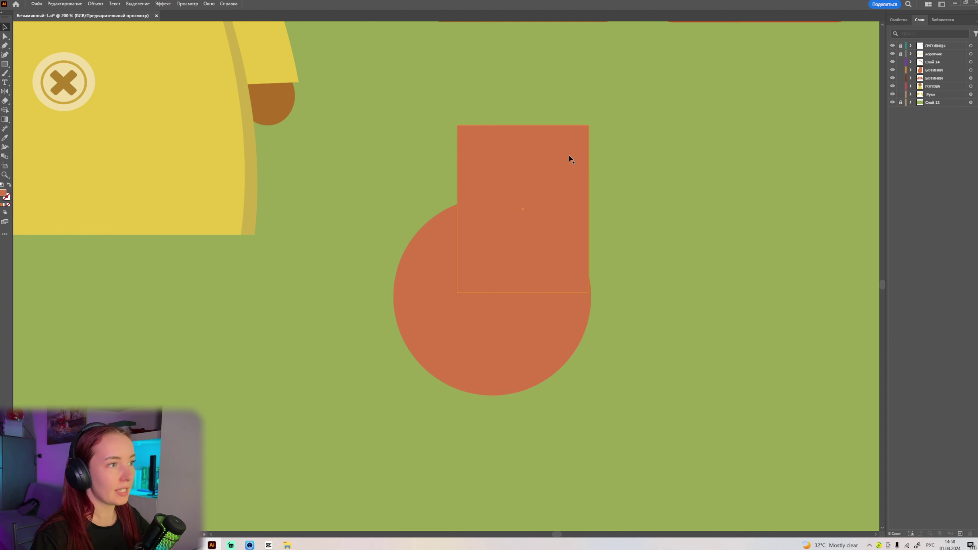
click(567, 323)
key(ctrl+shift+[)
click(582, 223)
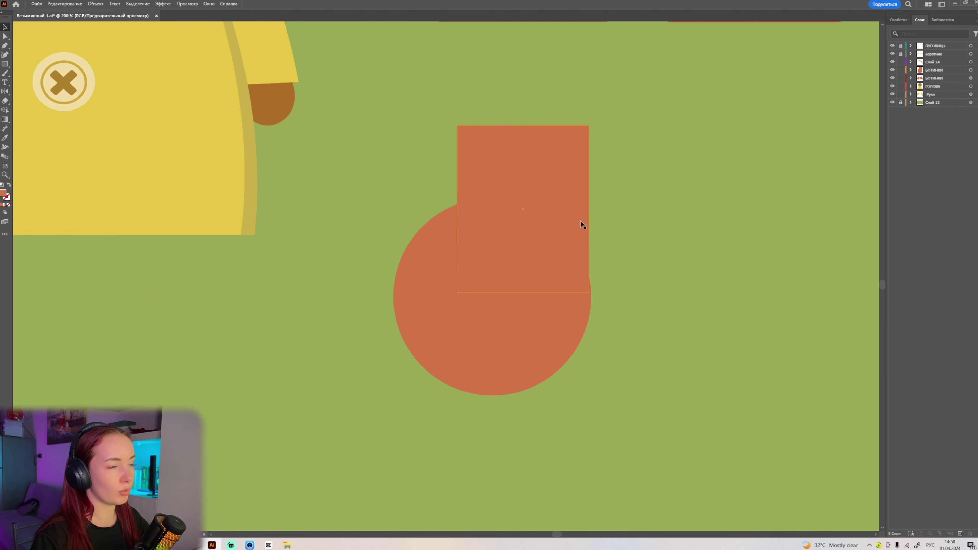
click(590, 247)
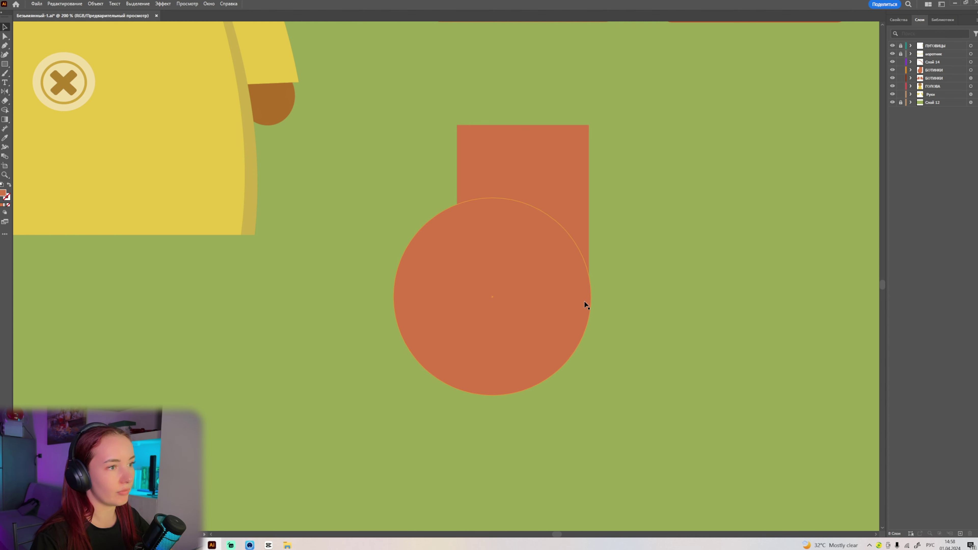
Step: Align the shaft rectangle flush with the circle's right edge
drag(562, 178, 564, 185)
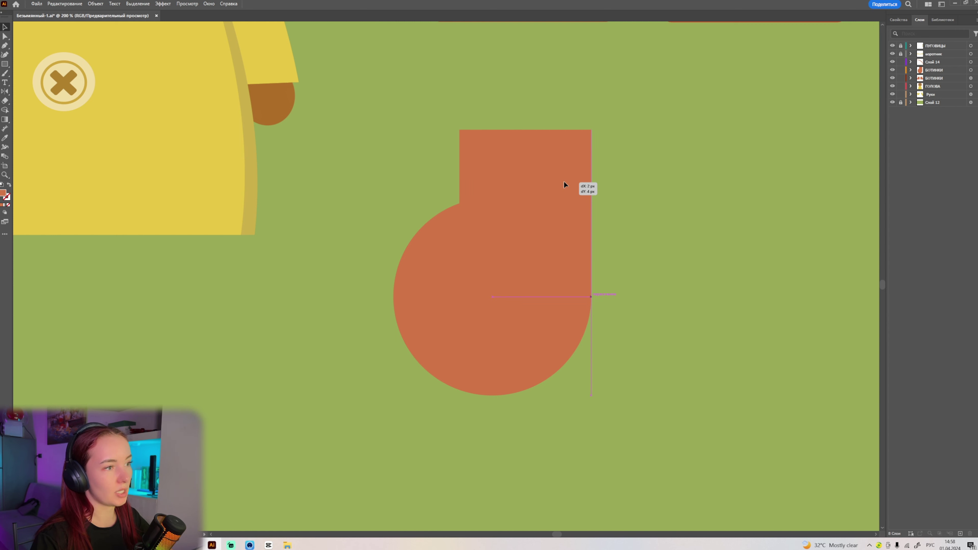
drag(563, 184, 564, 184)
click(610, 303)
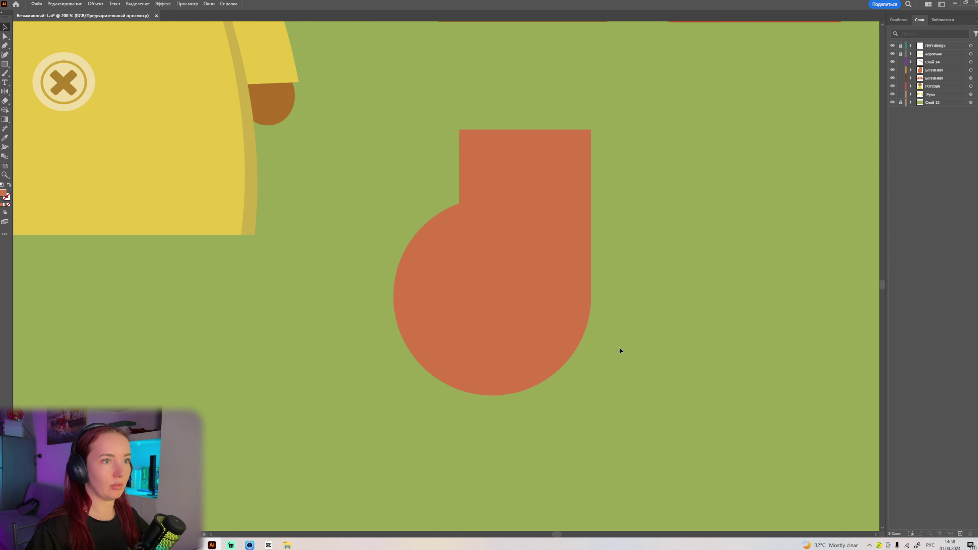
mouse_move(574, 188)
mouse_down()
mouse_move(564, 189)
mouse_move(576, 201)
mouse_move(574, 189)
mouse_up()
click(743, 258)
click(746, 297)
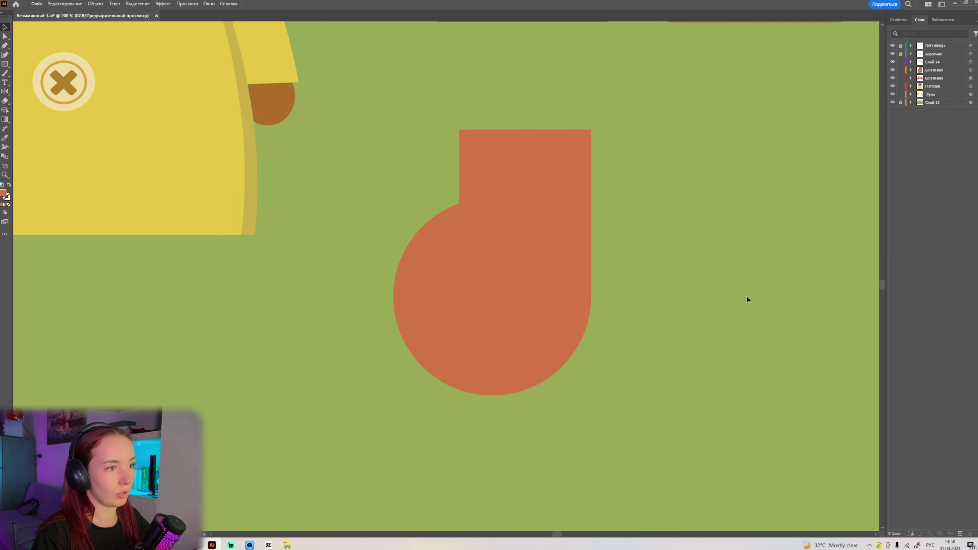
Step: Draw a thin band across the circle's middle and round it into a pill
click(6, 66)
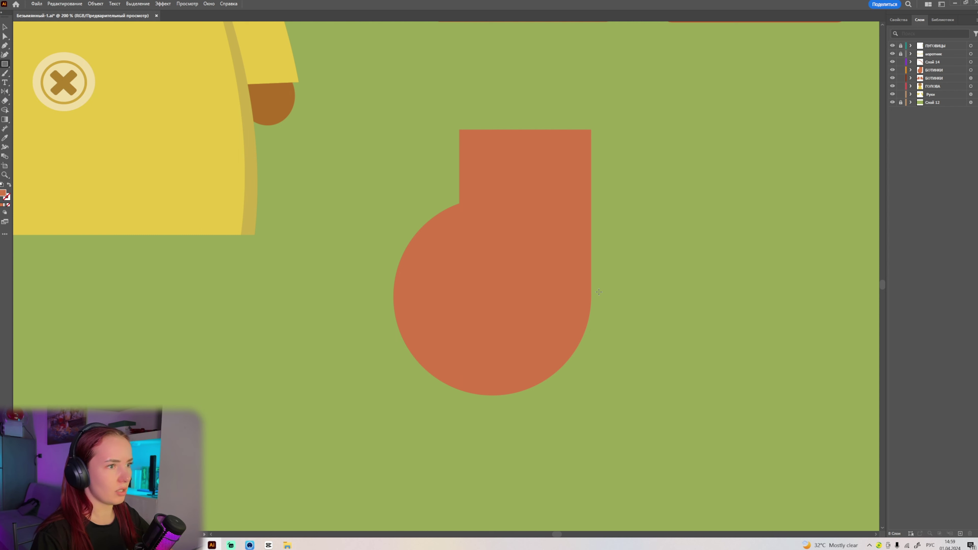
drag(599, 292, 381, 313)
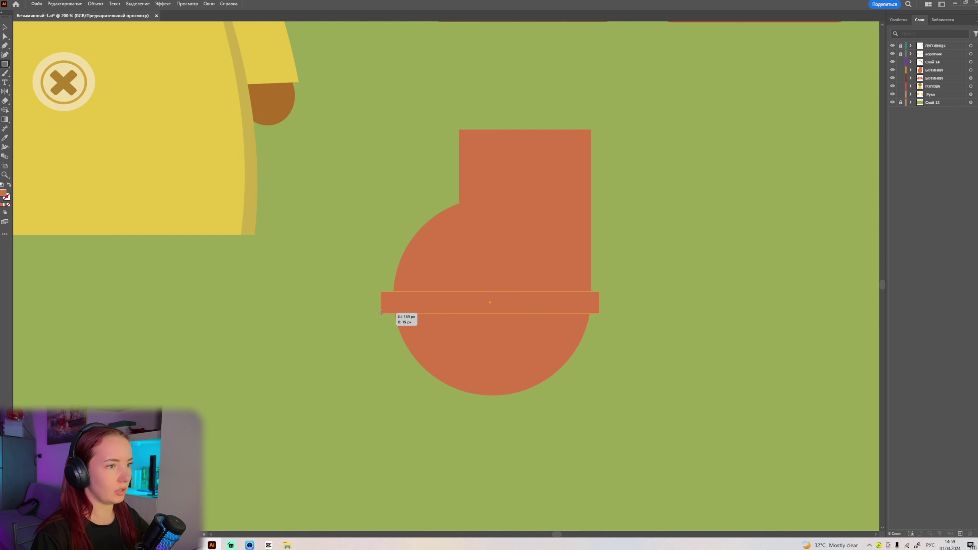
drag(381, 313, 380, 313)
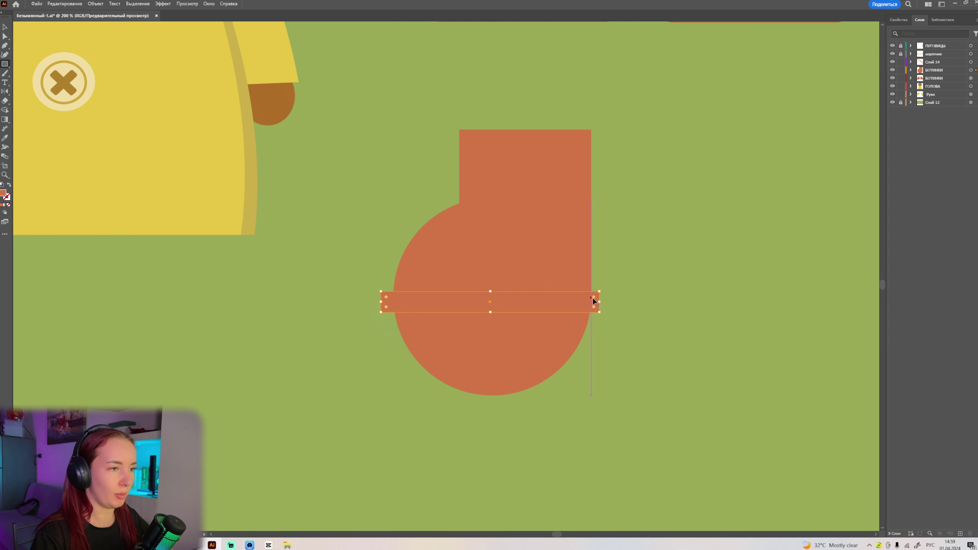
drag(593, 301, 593, 298)
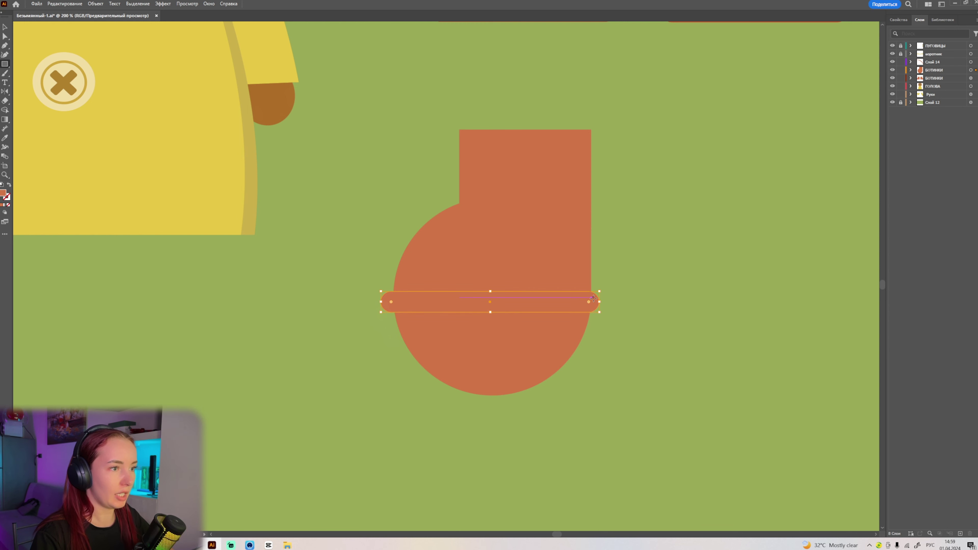
Step: Fill the pill band with a darker orange
double_click(3, 194)
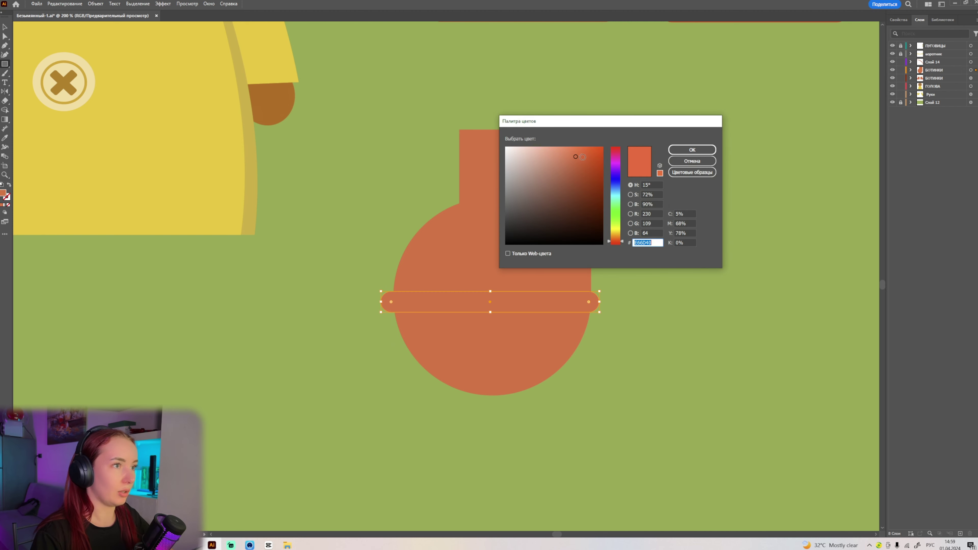
drag(583, 157, 584, 159)
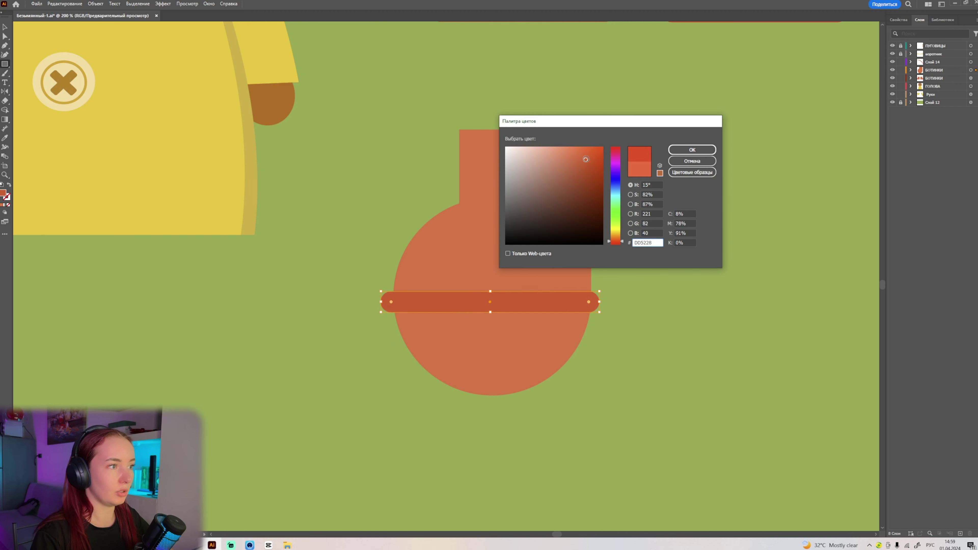
click(715, 150)
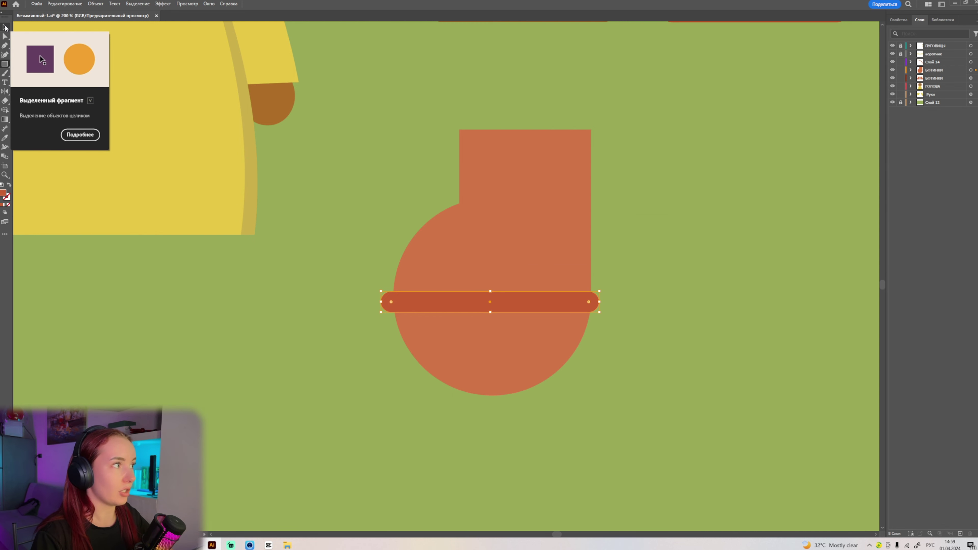
Step: Trim away the circle's lower half with Shape Builder, using the circle, shaft and band
click(6, 27)
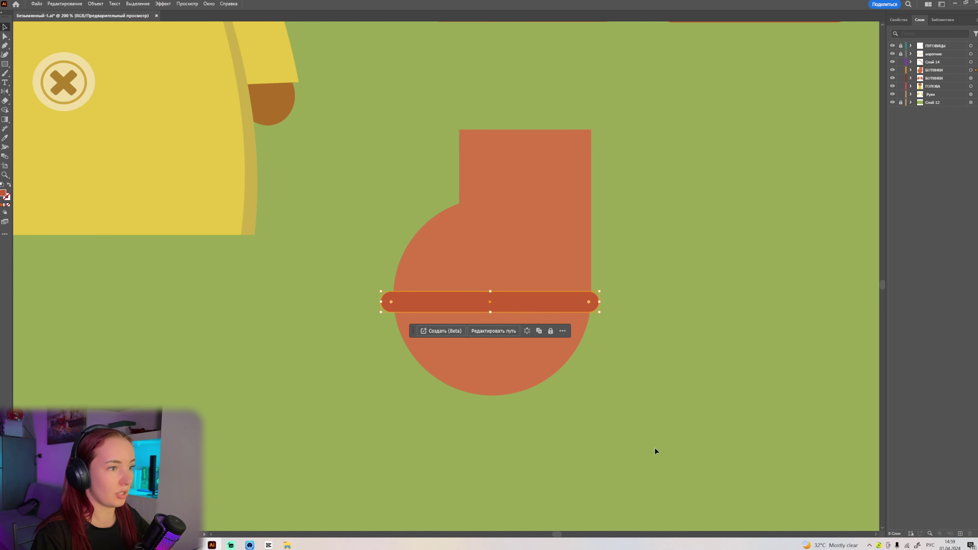
drag(648, 448, 358, 132)
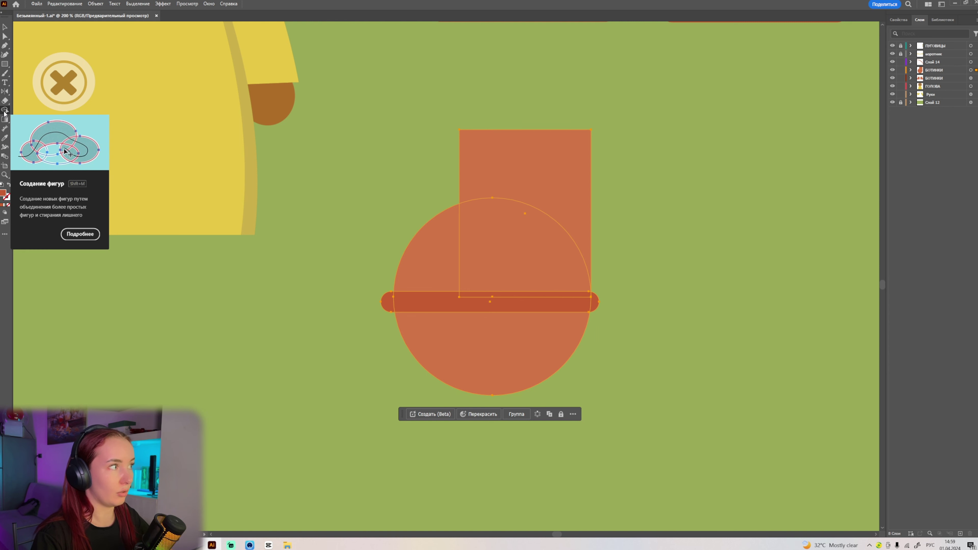
click(4, 110)
drag(595, 386, 538, 363)
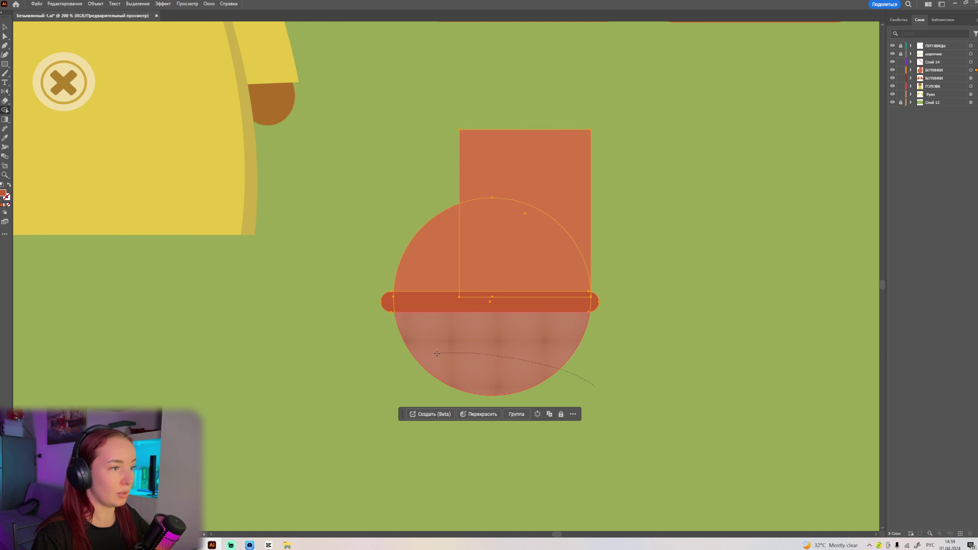
drag(378, 359, 375, 360)
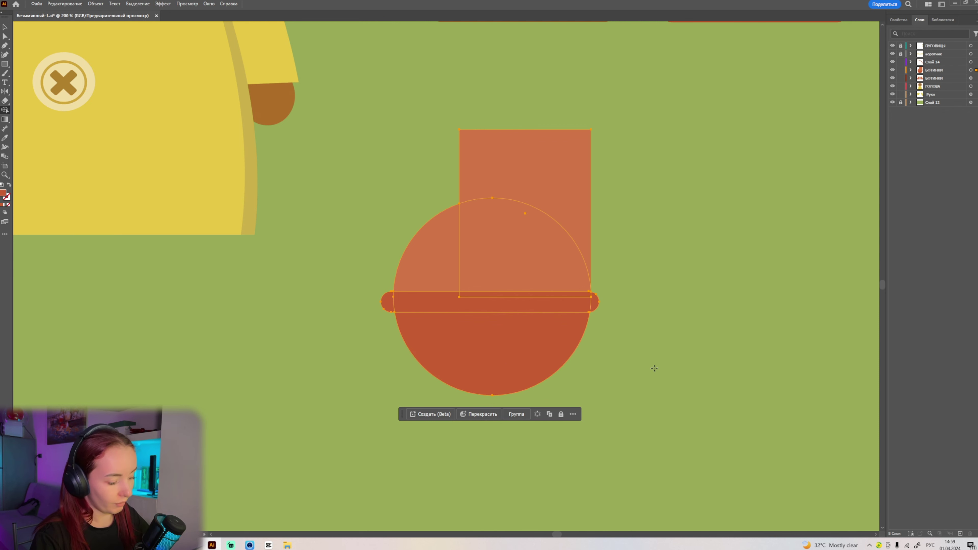
drag(668, 364, 339, 353)
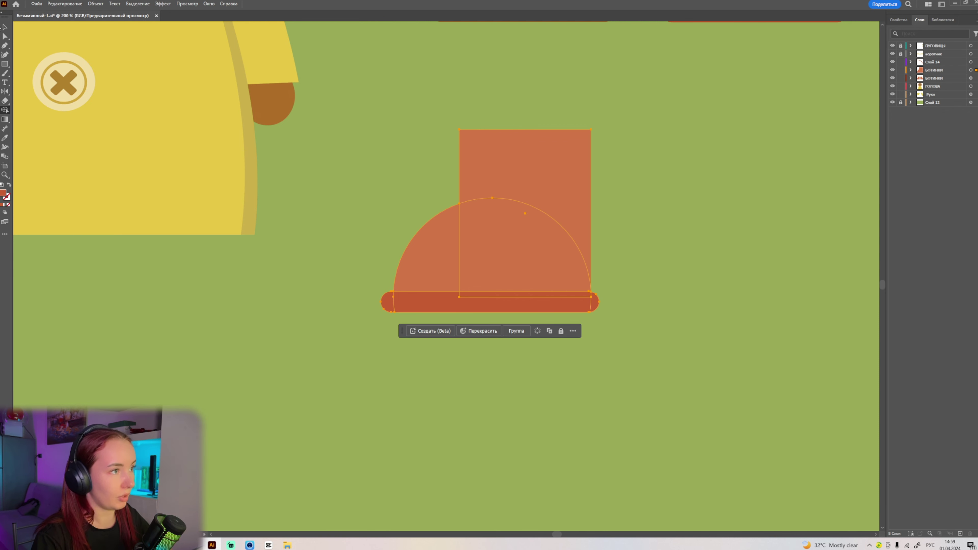
click(6, 27)
click(795, 346)
Step: Send the third boot's half-dome toe behind its shaft
alt+scroll(672, 270, down, 4)
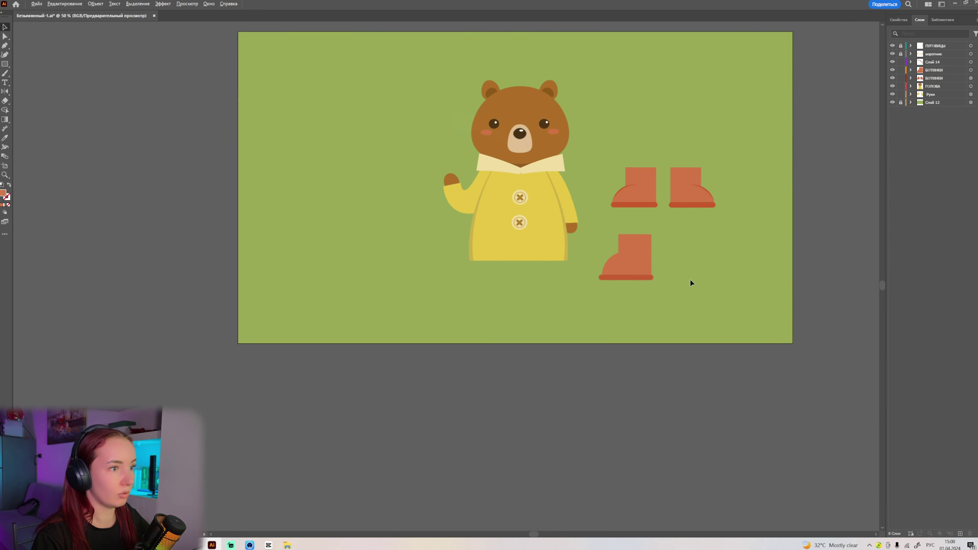
alt+scroll(749, 217, up, 2)
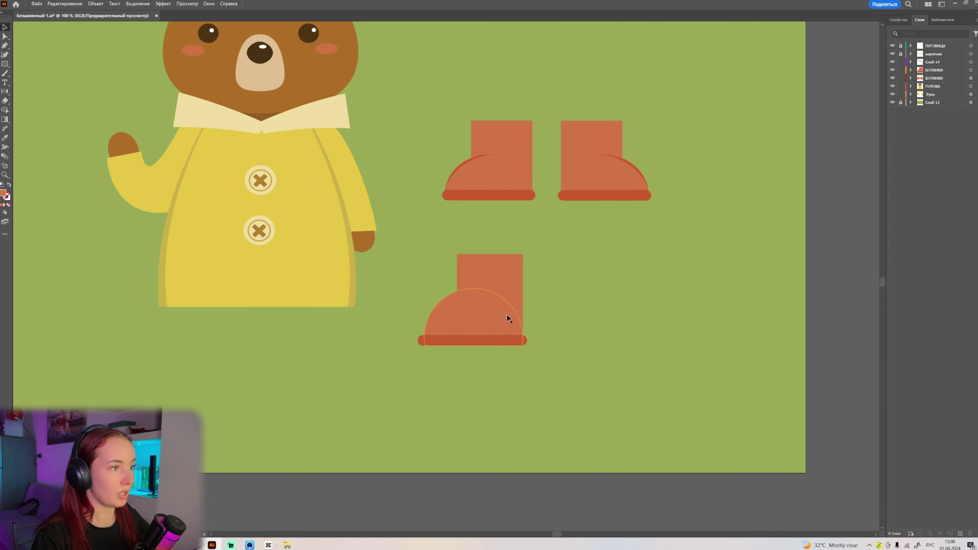
click(482, 294)
key(ctrl+shift+bracketleft)
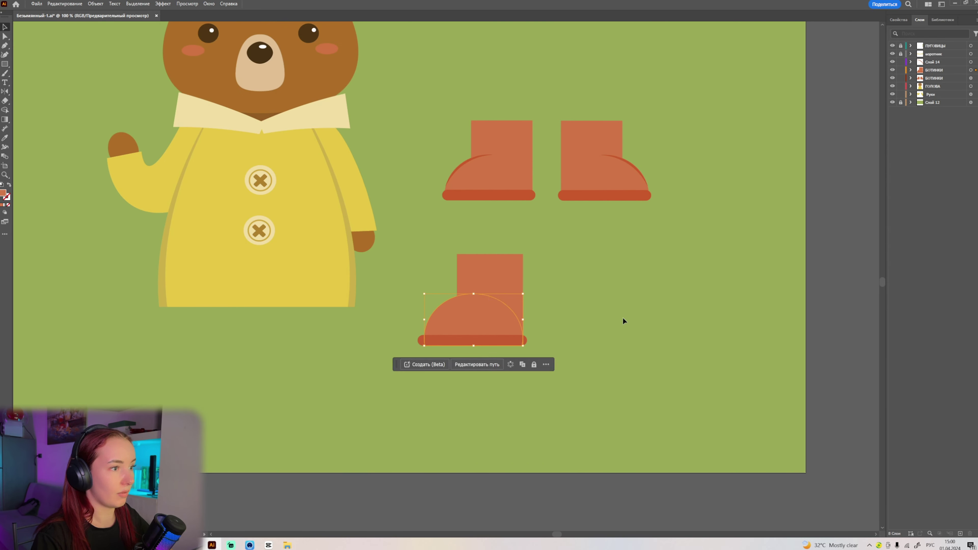
click(622, 317)
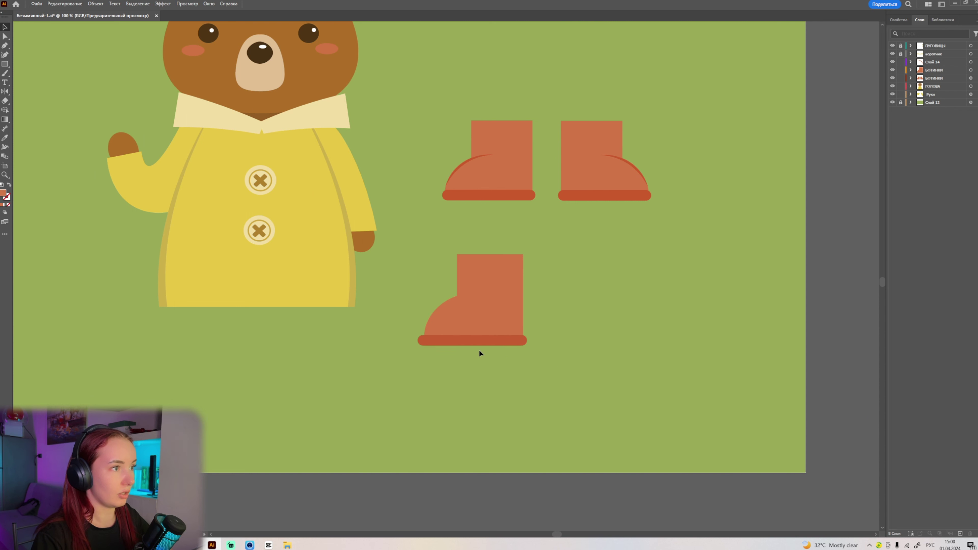
Step: Resize the sole so it extends slightly past the toe and shaft
click(436, 343)
drag(418, 341, 420, 341)
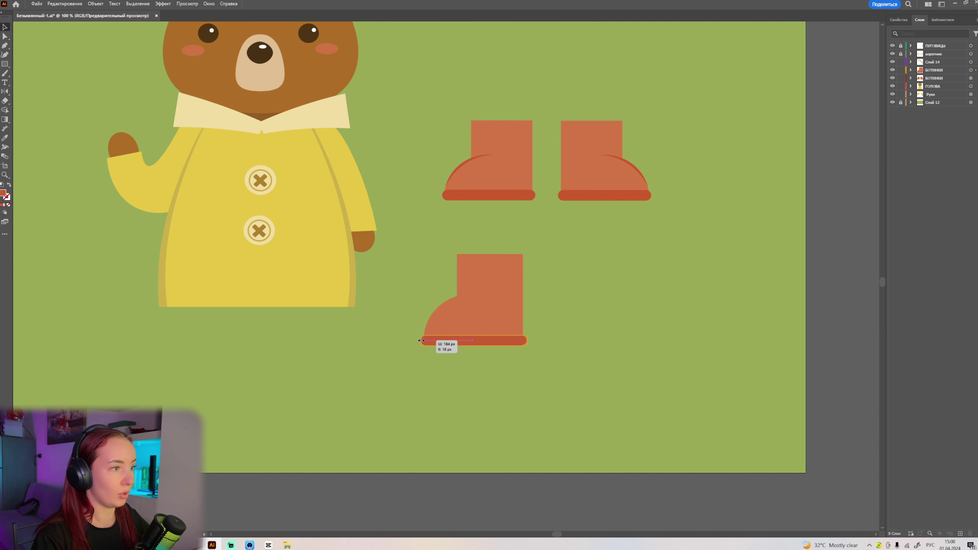
drag(526, 341, 525, 341)
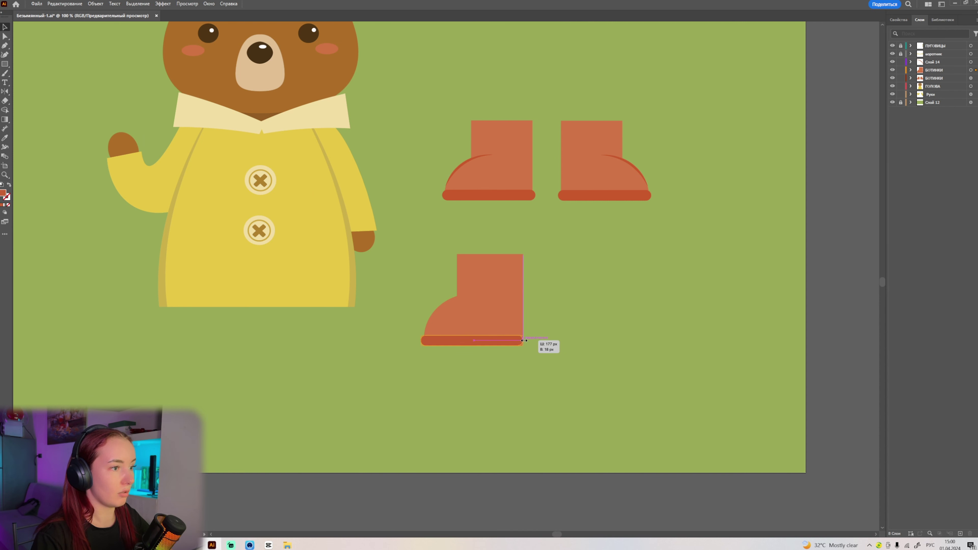
click(575, 341)
scroll(498, 371, up, 3)
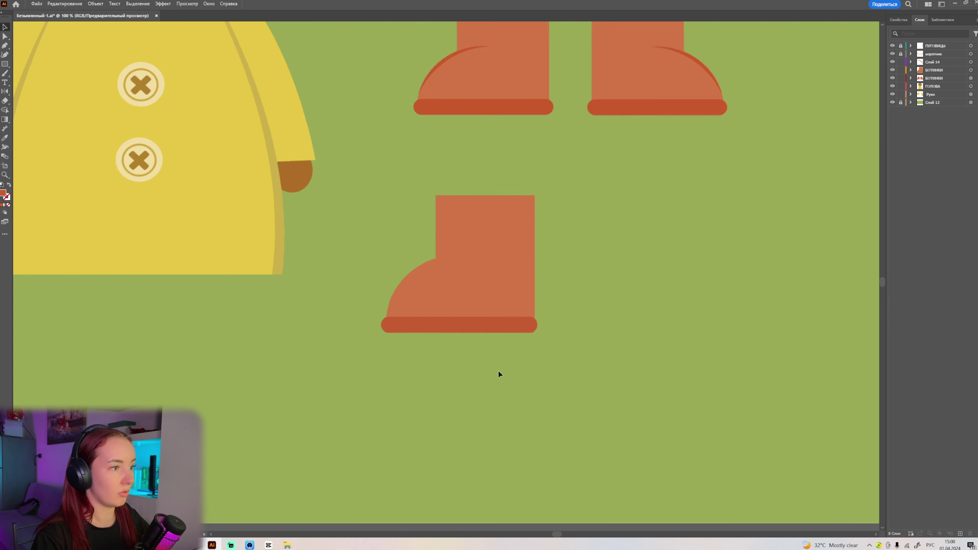
scroll(497, 364, up, 2)
click(541, 308)
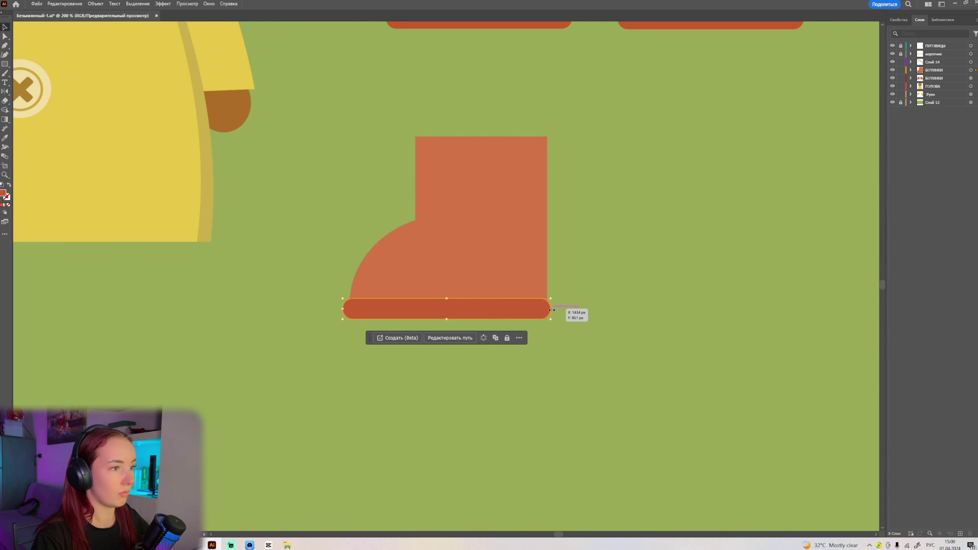
drag(551, 309, 553, 309)
drag(345, 309, 340, 309)
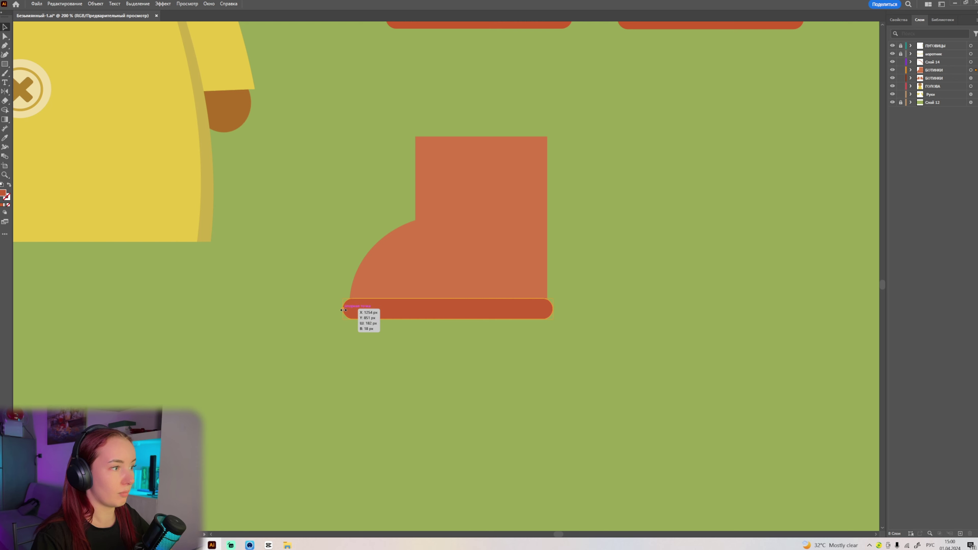
click(561, 368)
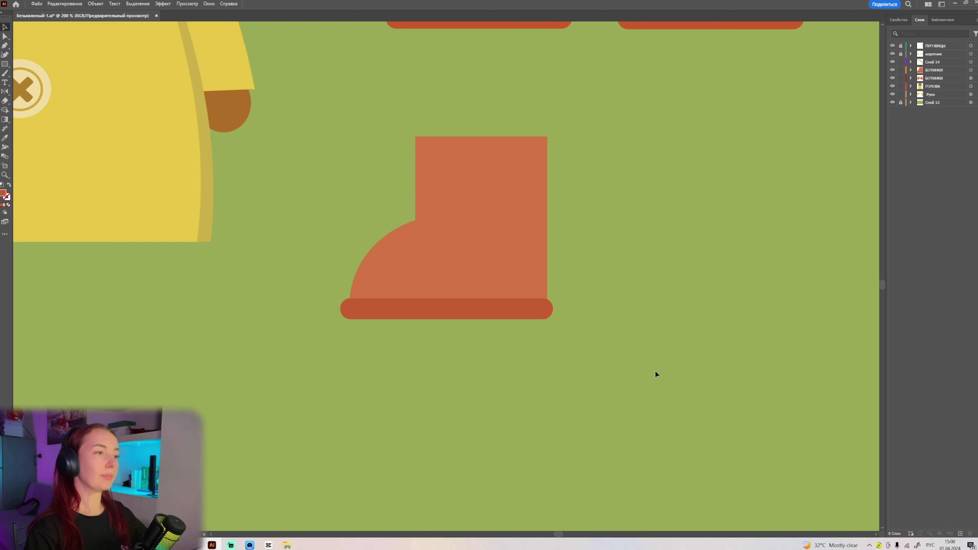
scroll(655, 370, down, 10)
scroll(679, 246, up, 5)
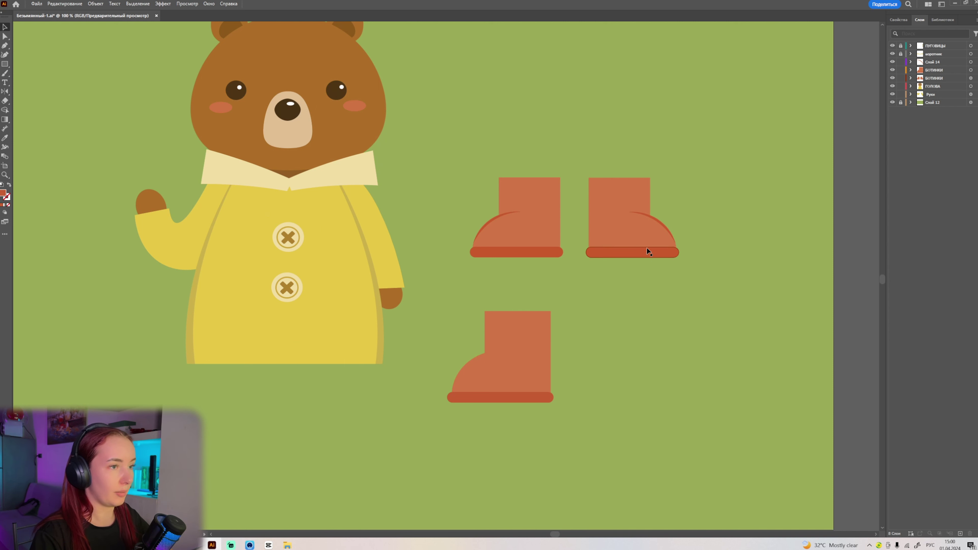
Step: Add a new sublayer inside the БОТИНКИ layer
click(911, 70)
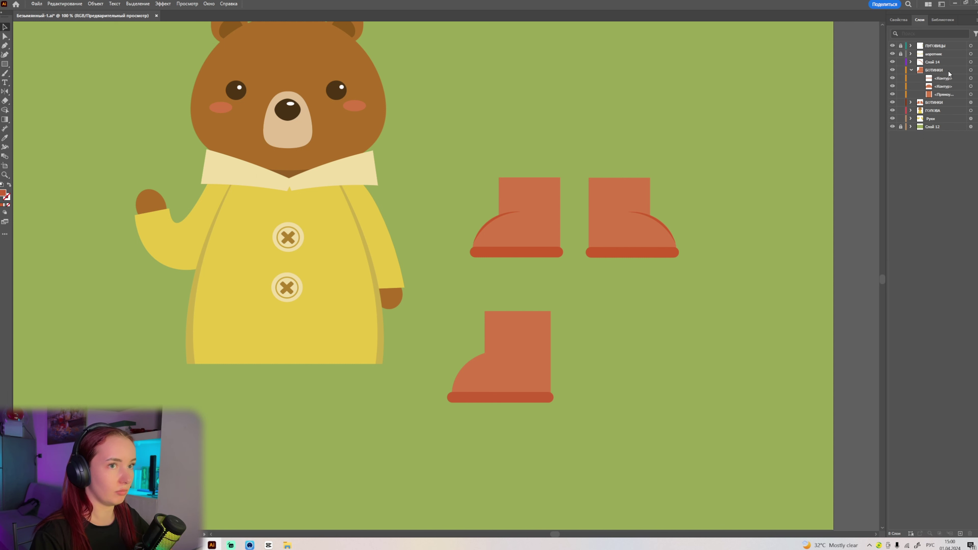
key(ctrl+l)
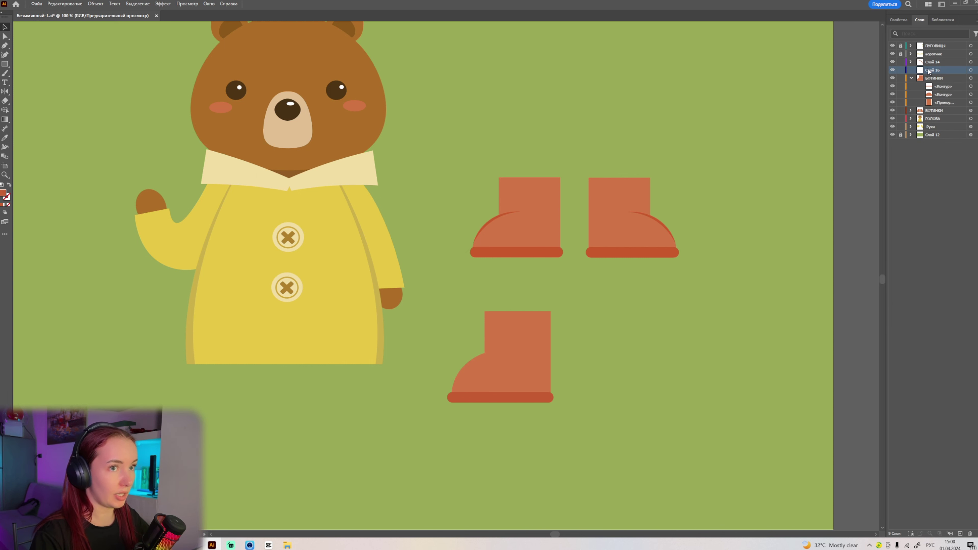
drag(928, 72, 934, 78)
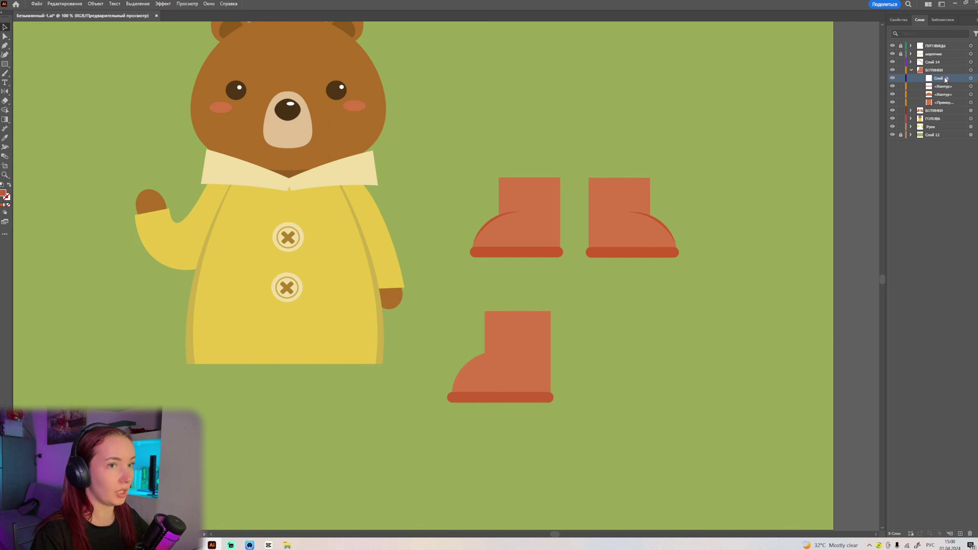
Step: Add an anchor point to the half-dome toe's curve with the Curvature tool
click(6, 55)
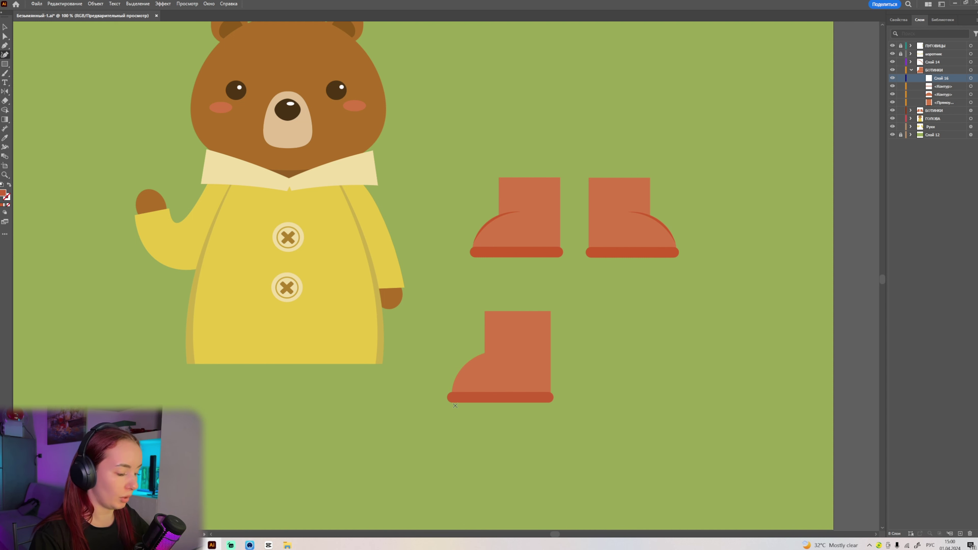
scroll(455, 406, up, 2)
scroll(515, 336, up, 3)
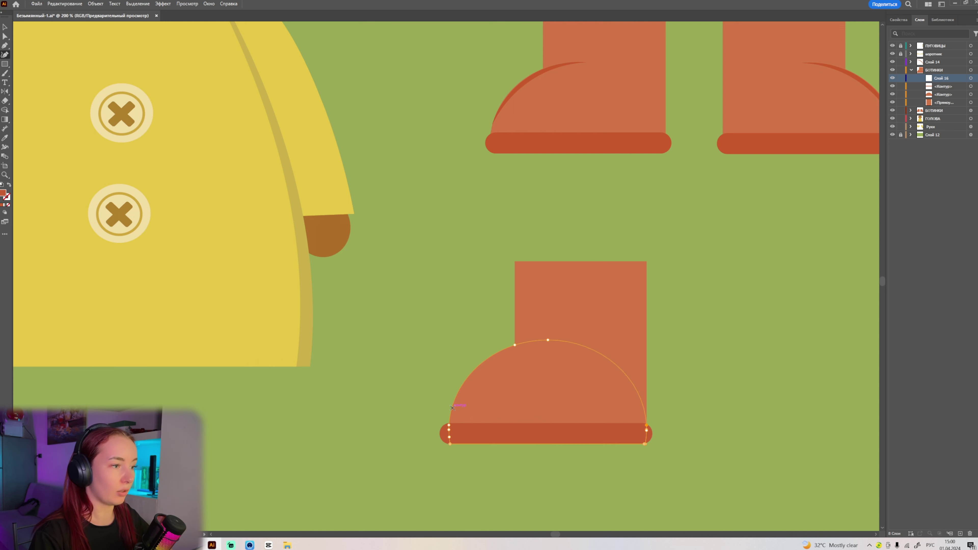
click(452, 407)
click(515, 345)
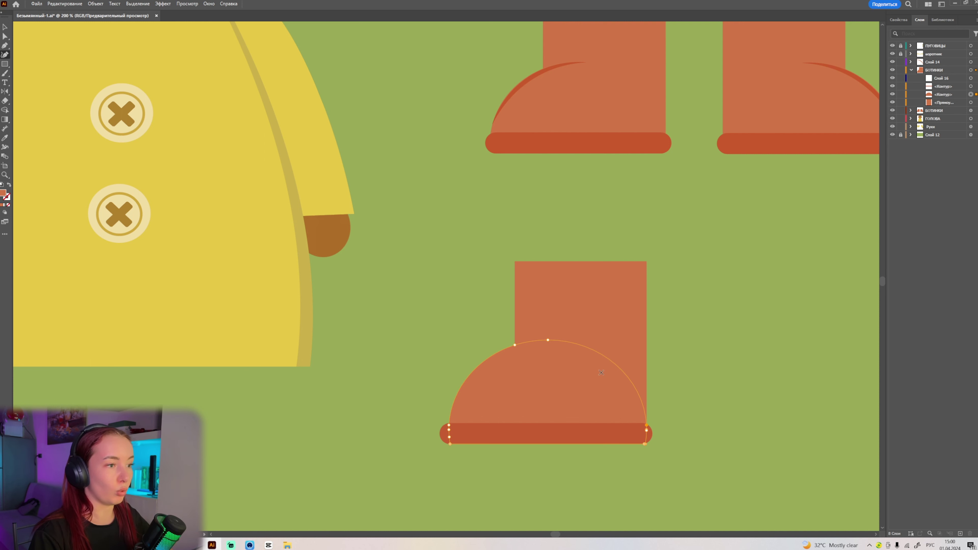
ctrl+click(454, 382)
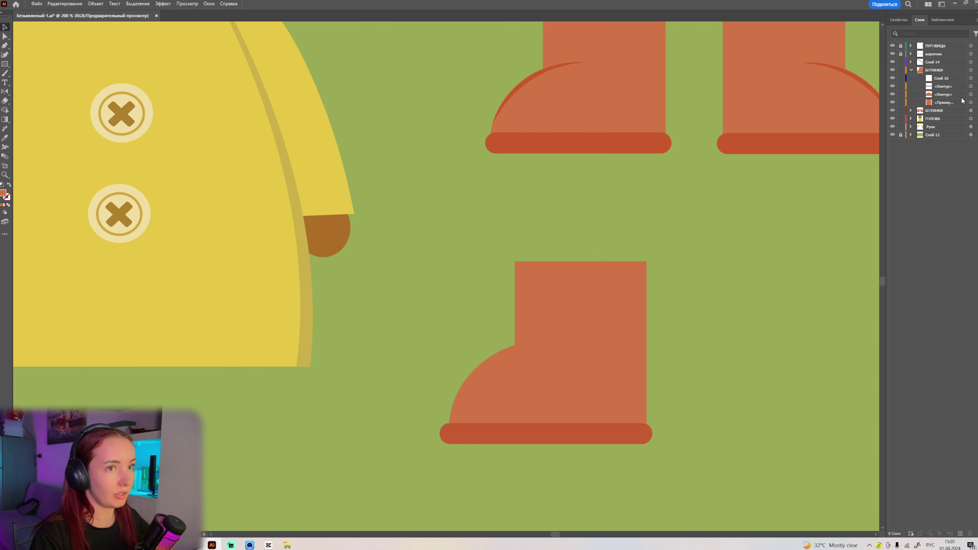
Step: Lock a finished boot path in the Layers panel
click(901, 94)
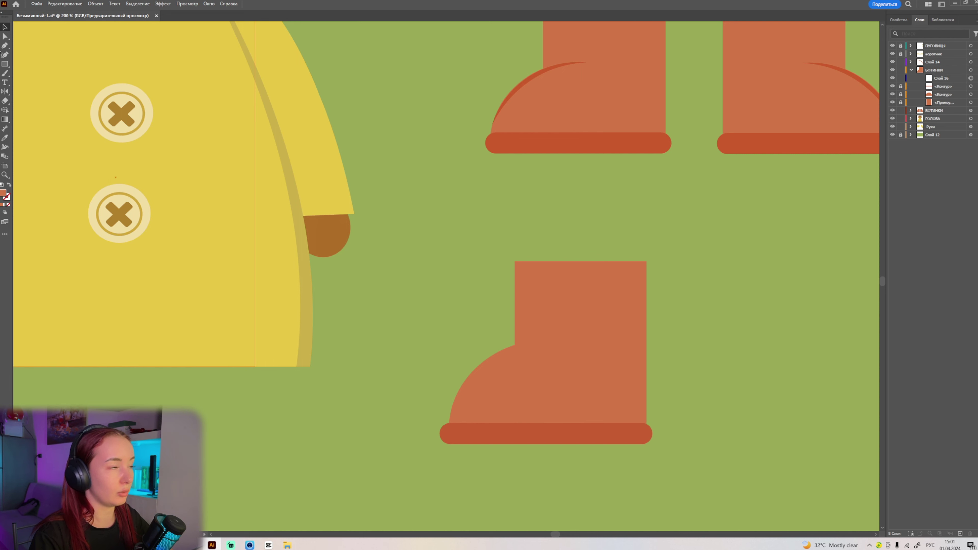
click(5, 54)
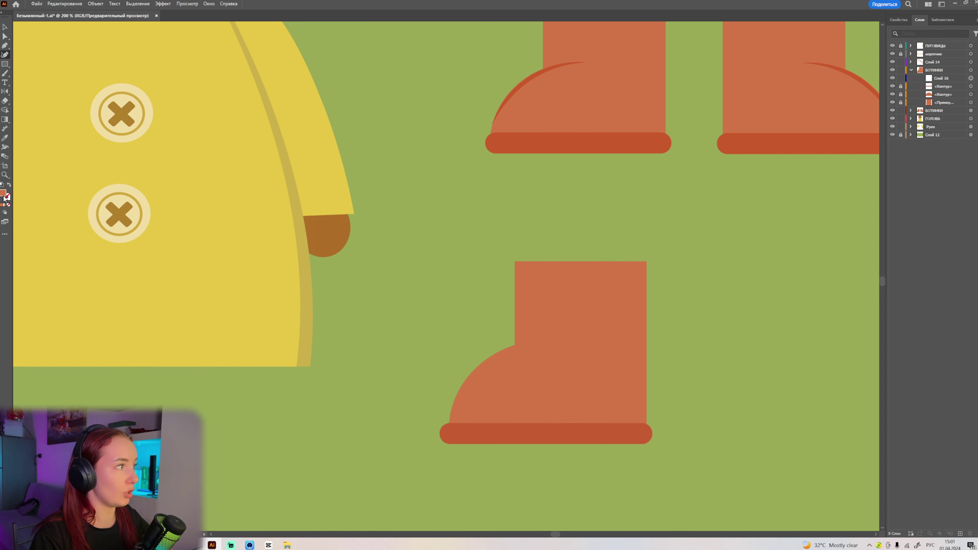
key(i)
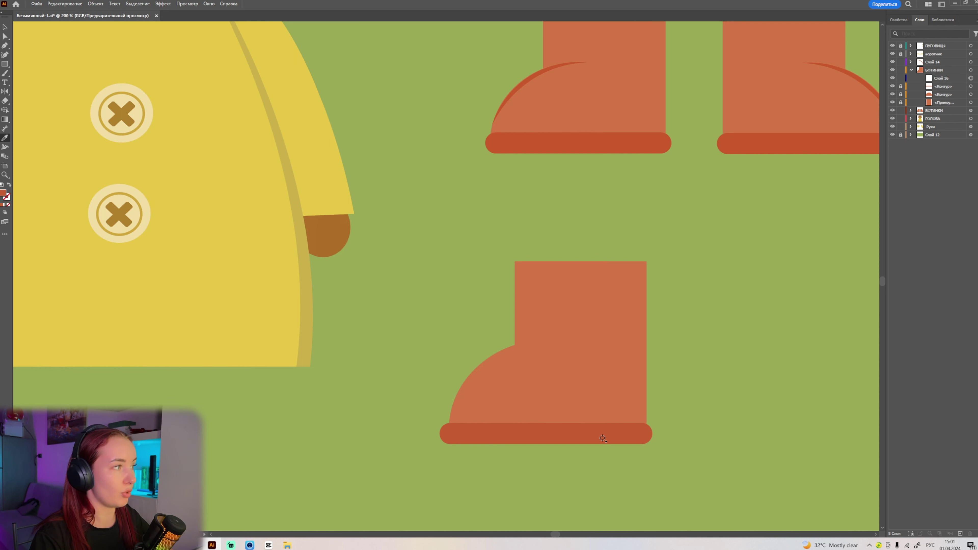
key(shift+grave)
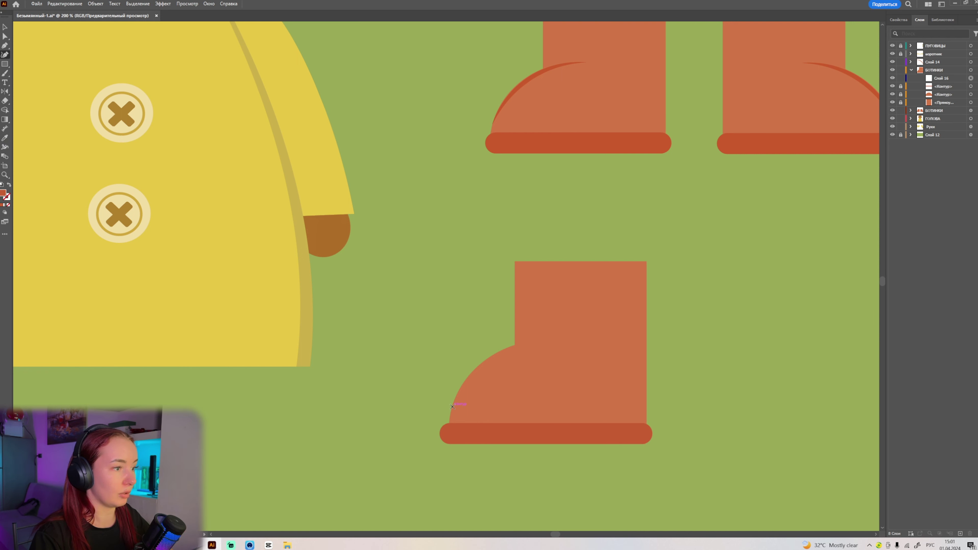
Step: Trace a thin darker crescent accent along the toe's curved top
click(452, 408)
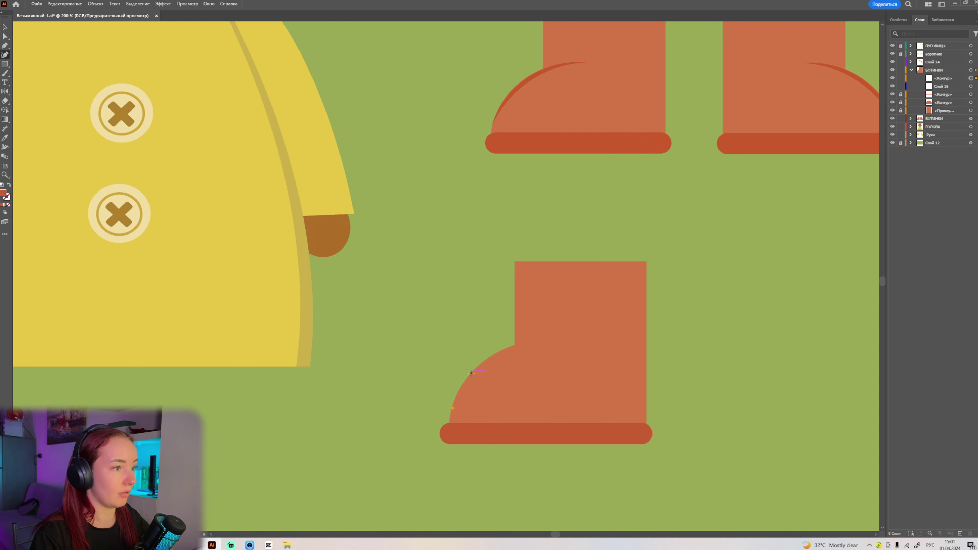
click(528, 342)
drag(453, 408, 470, 401)
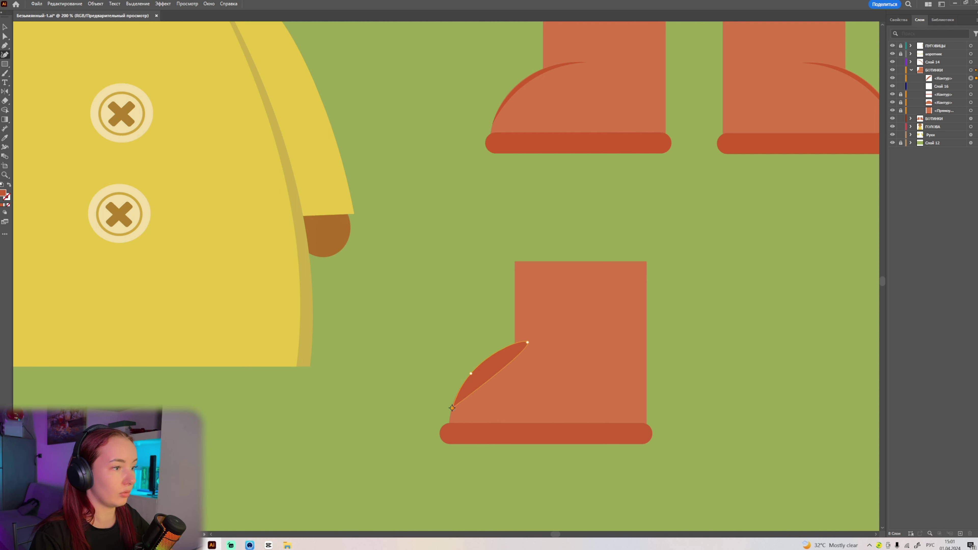
click(527, 343)
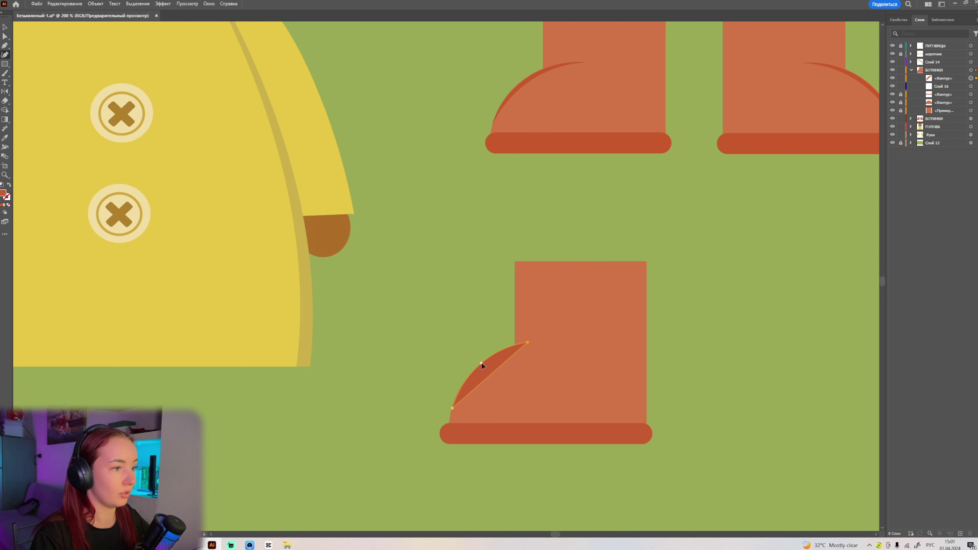
click(482, 363)
click(488, 372)
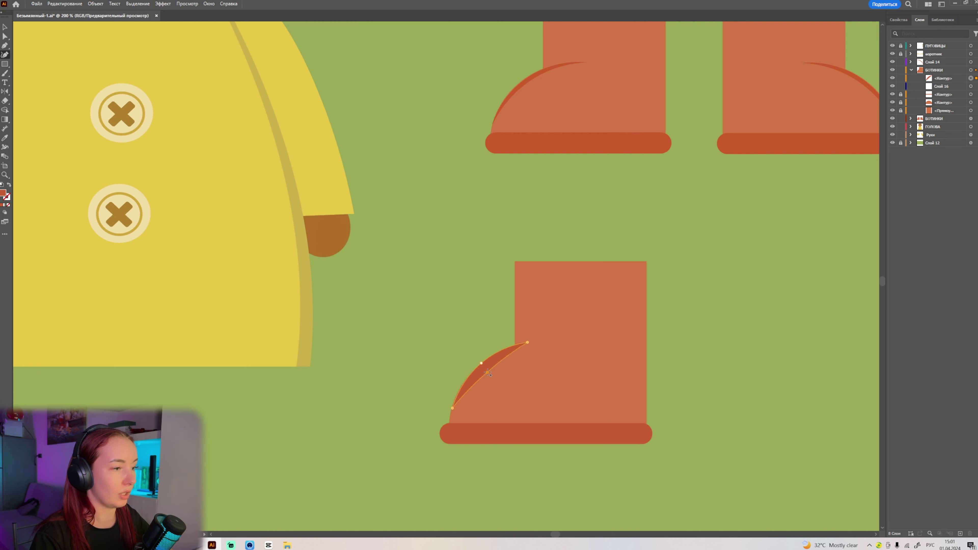
drag(487, 371, 485, 369)
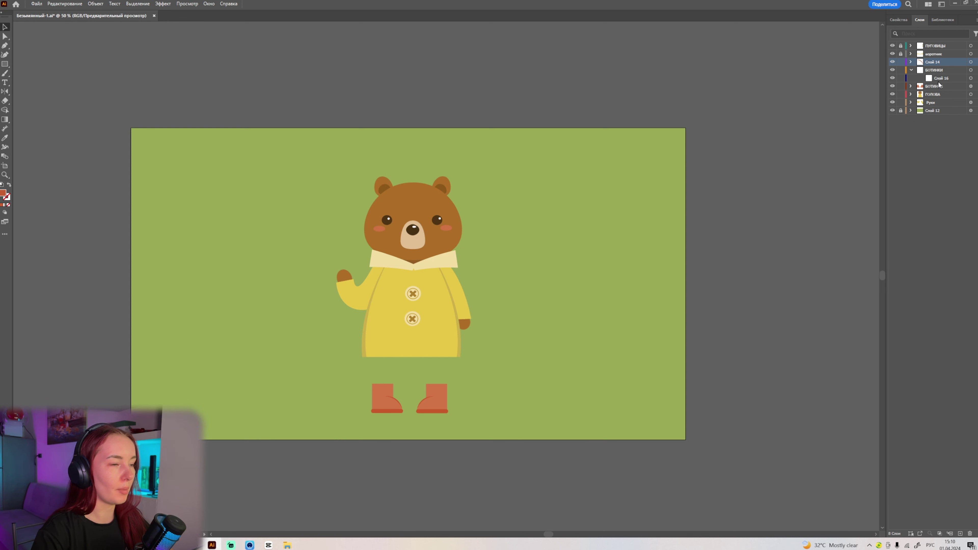
Step: Delete the empty БОТИНКИ layer and nest Слой 14 in the remaining БОТИНКИ layer
click(912, 70)
click(920, 70)
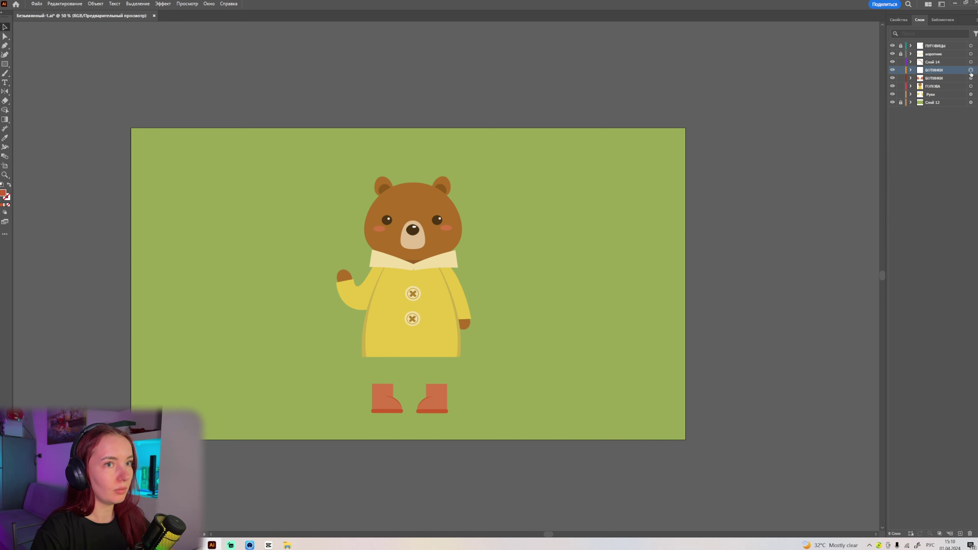
click(970, 533)
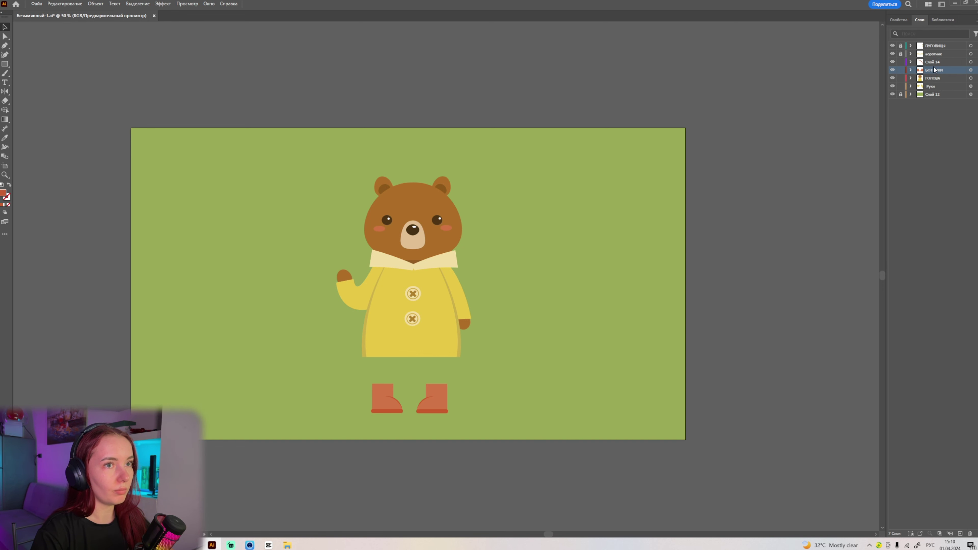
drag(932, 62, 932, 70)
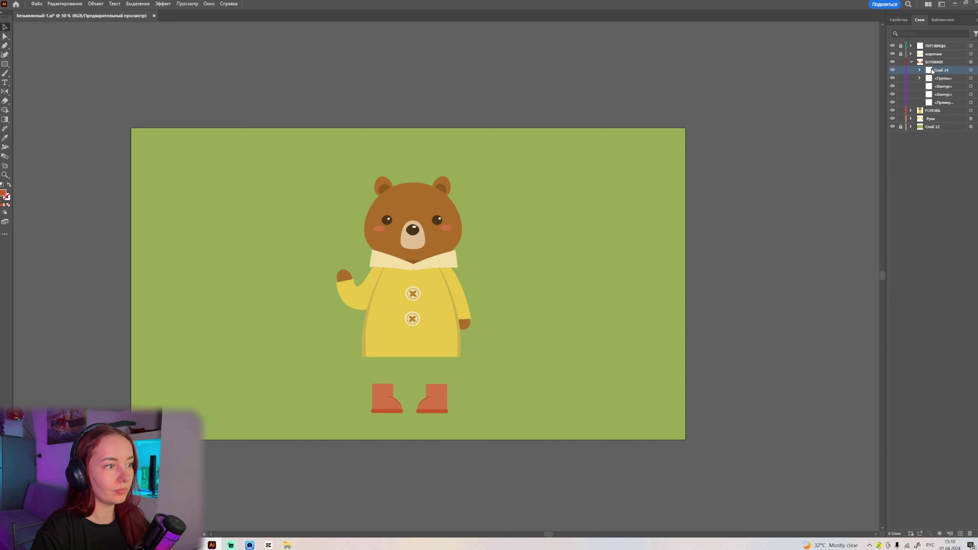
Step: Add a leg layer below the boots and draw a brown leg into the right boot
click(911, 62)
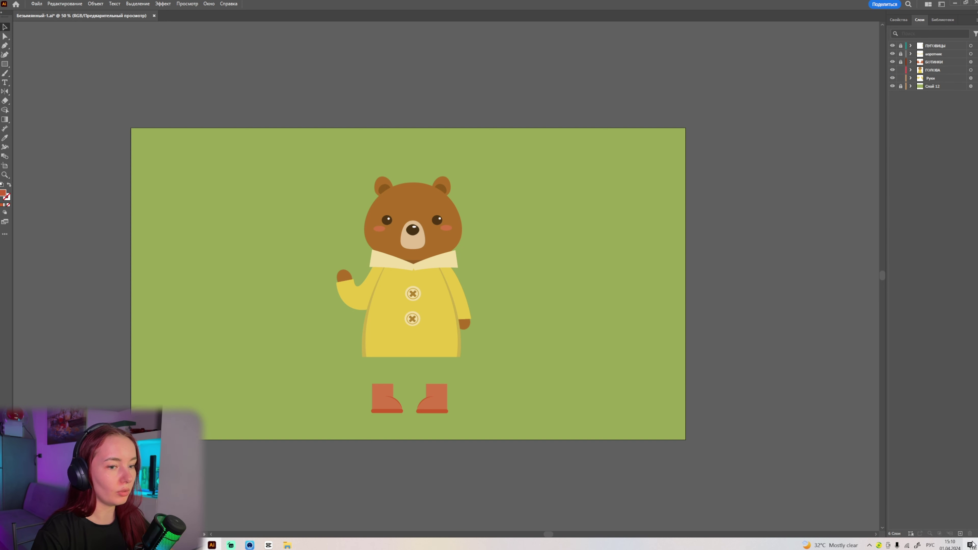
click(960, 534)
drag(943, 71, 942, 78)
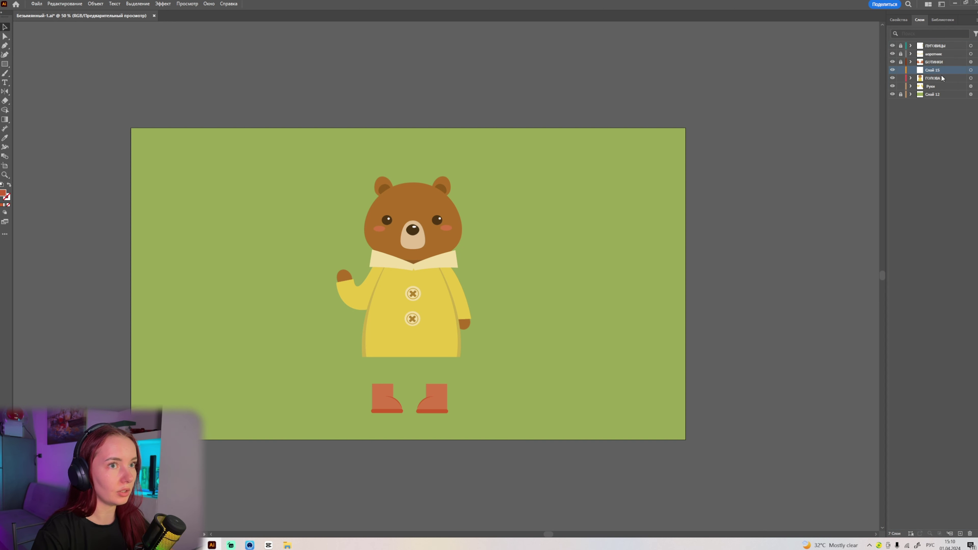
click(970, 70)
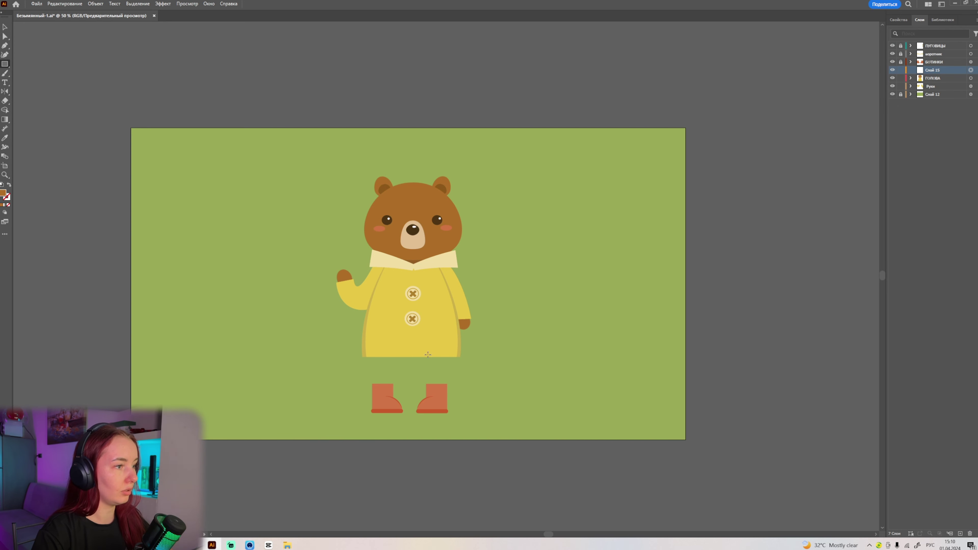
mouse_move(426, 355)
mouse_down()
mouse_move(439, 391)
mouse_move(439, 368)
mouse_up()
key(v)
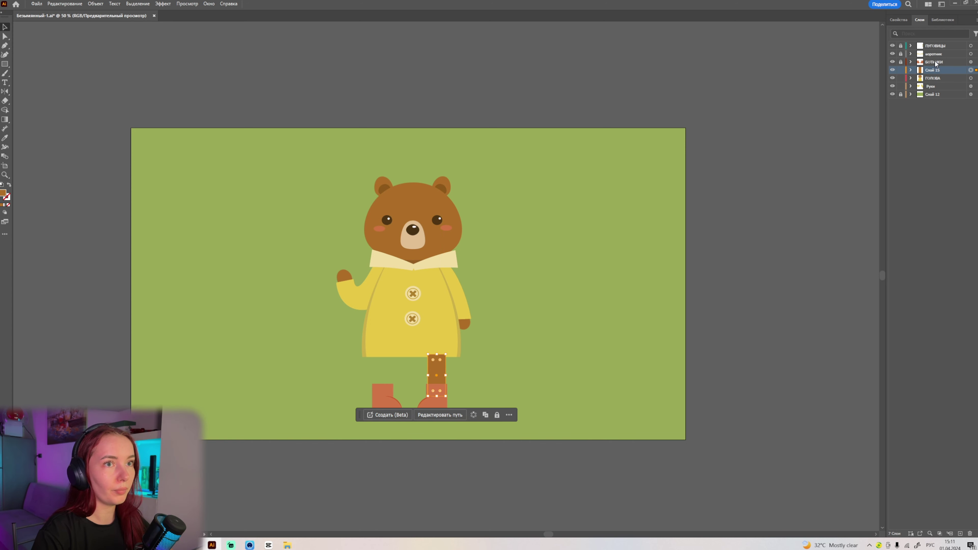
Step: Move the ГОЛОВА layer above the boots and place the second leg over the left boot
drag(932, 79, 932, 59)
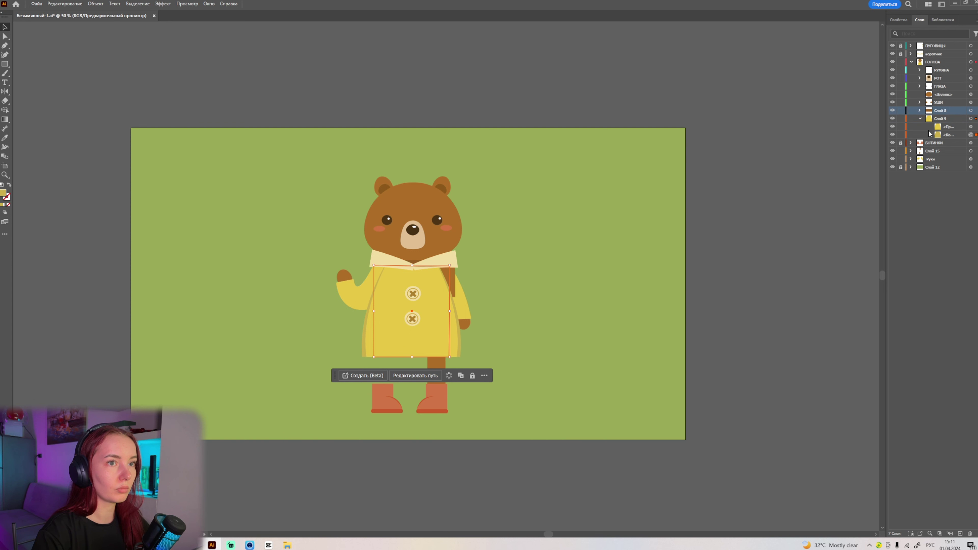
click(911, 150)
click(971, 159)
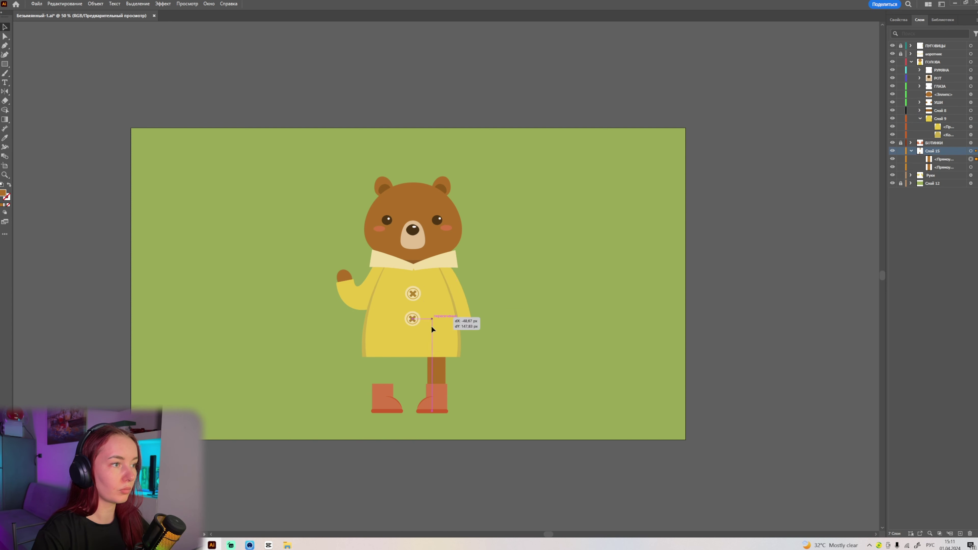
drag(434, 327, 390, 366)
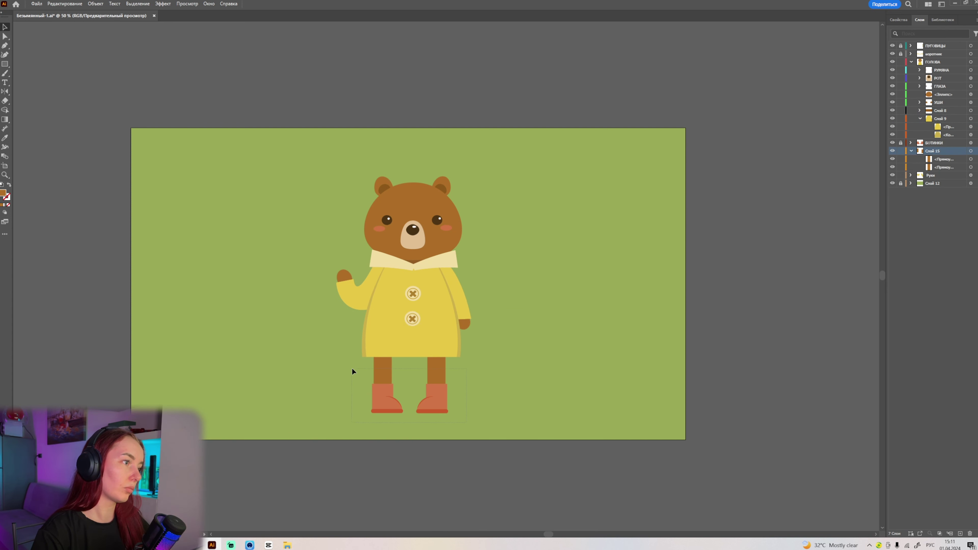
click(418, 370)
Step: Centre the legs and boots under the yellow coat
click(437, 375)
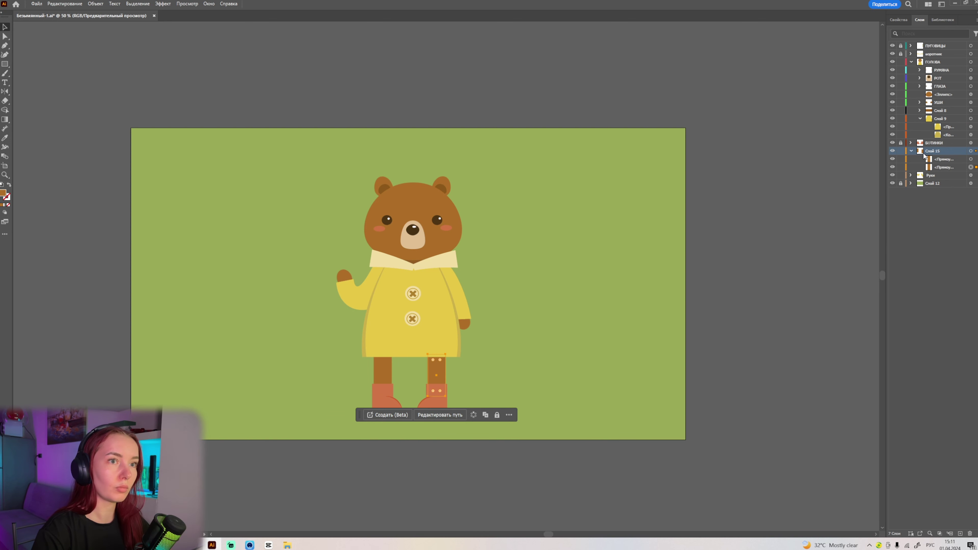
click(409, 369)
drag(431, 372, 438, 373)
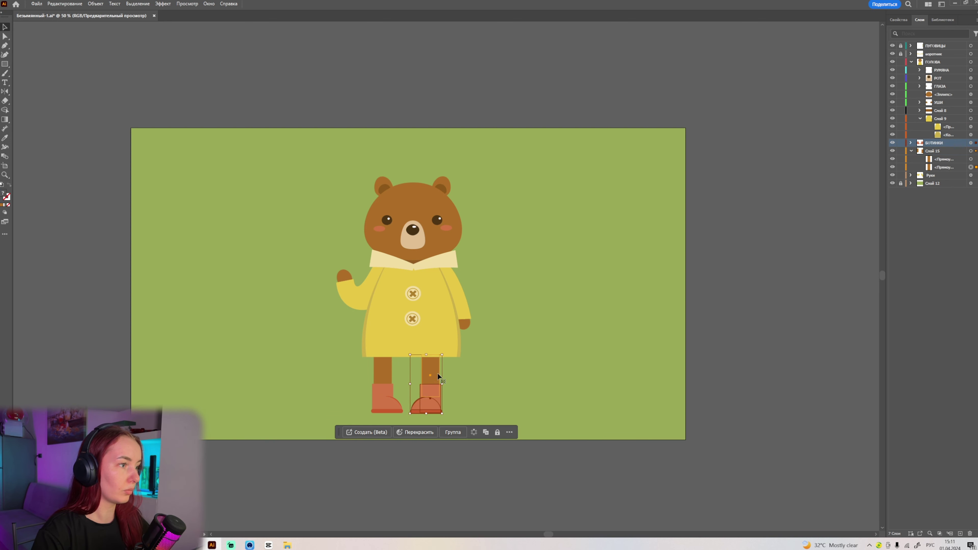
drag(363, 385, 384, 374)
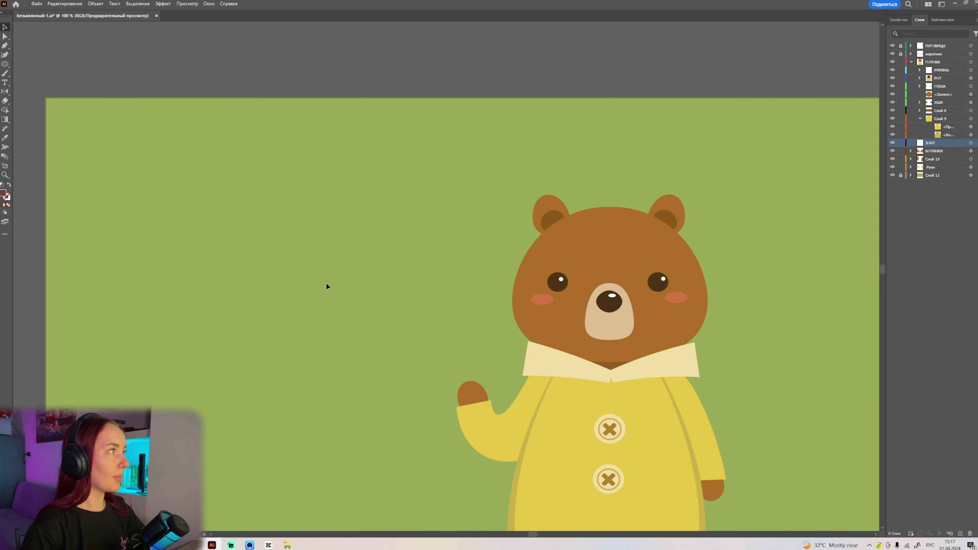
Step: Draw a large red circle to the left of the bear
scroll(327, 286, down, 2)
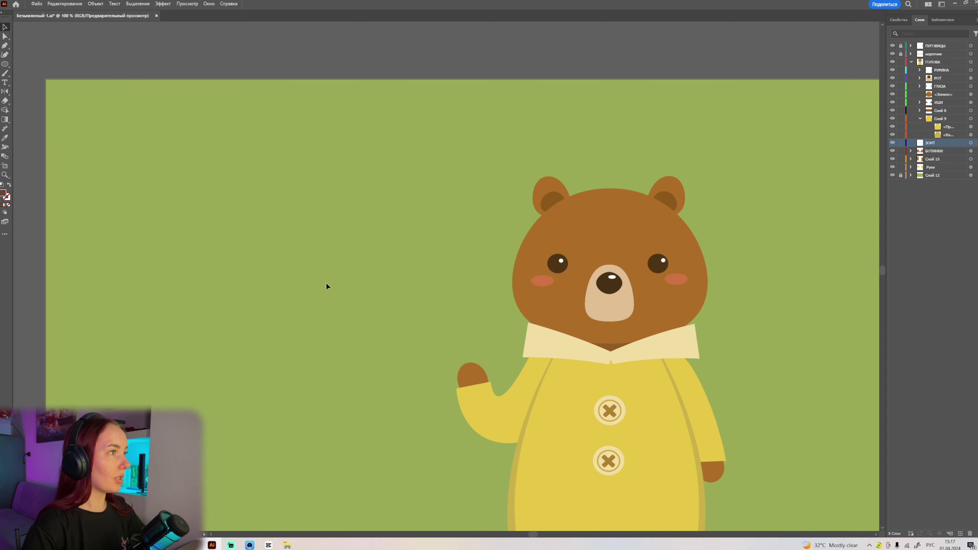
scroll(376, 329, down, 2)
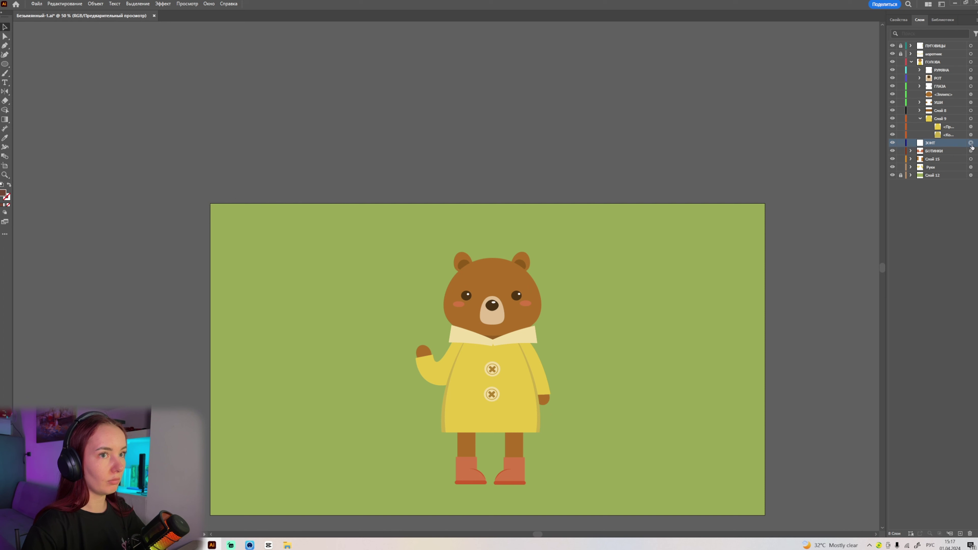
click(4, 140)
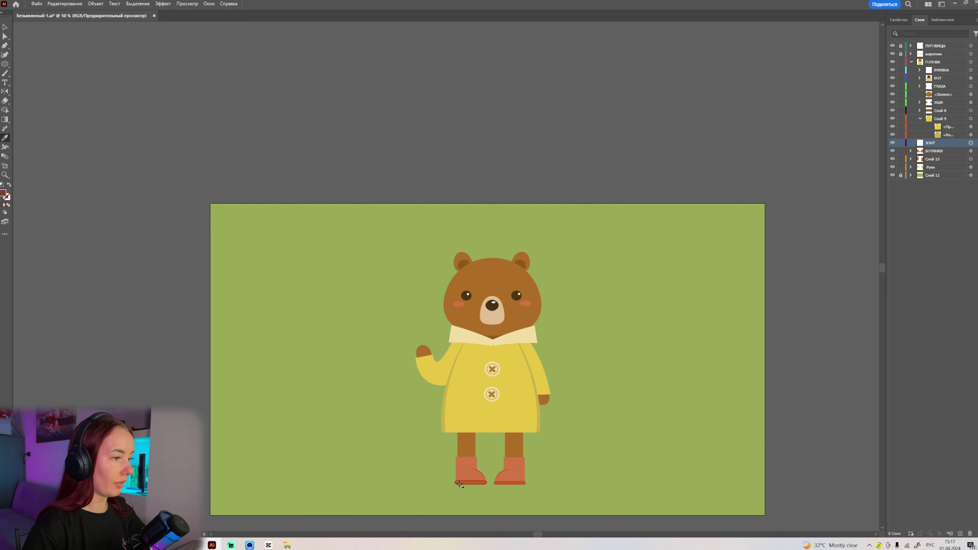
click(8, 64)
drag(253, 262, 391, 400)
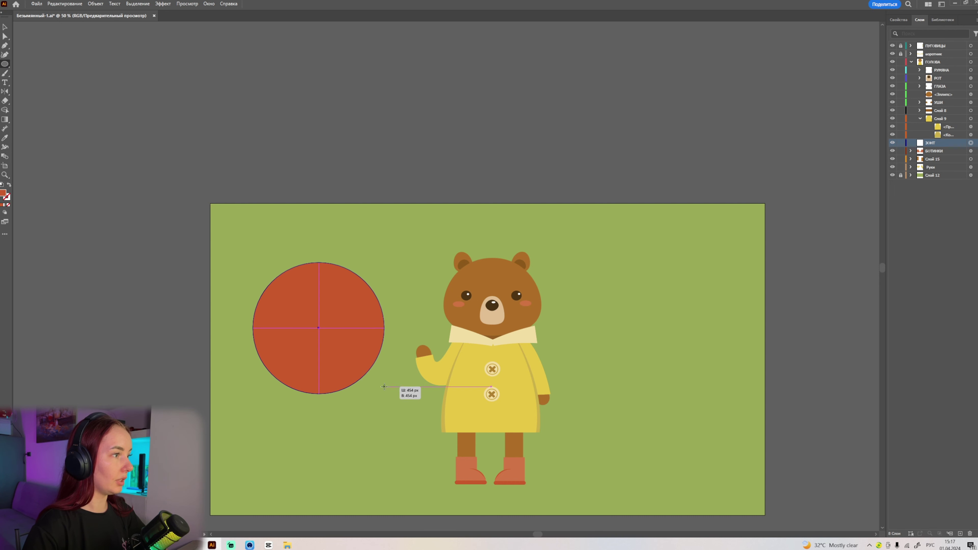
click(9, 30)
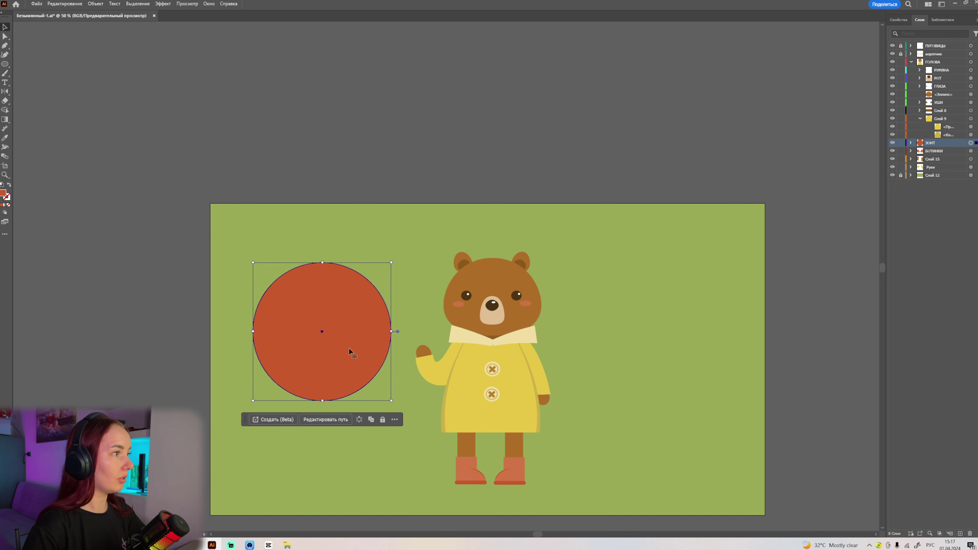
drag(351, 353, 346, 342)
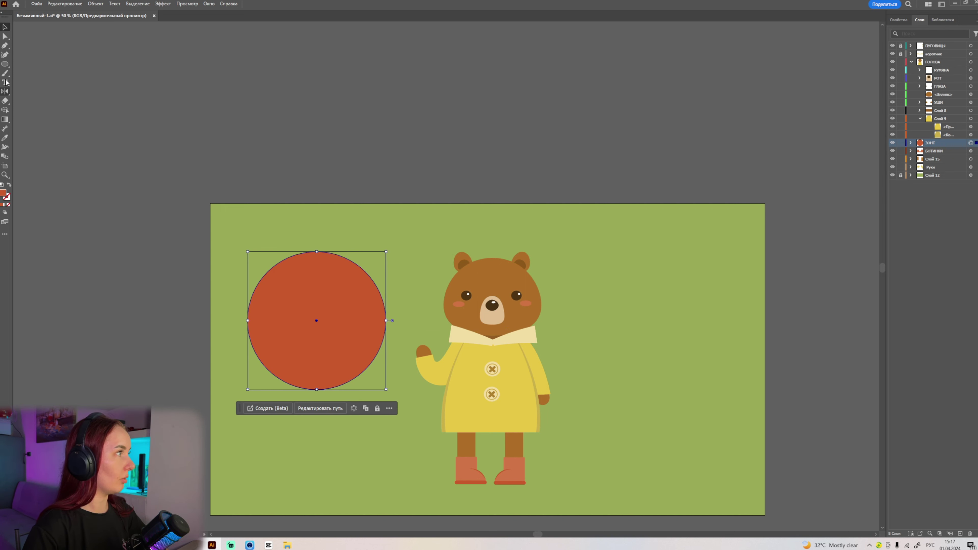
Step: Draw a small greyish-pink circle and place it on the big circle's left edge
click(5, 64)
drag(661, 281, 685, 304)
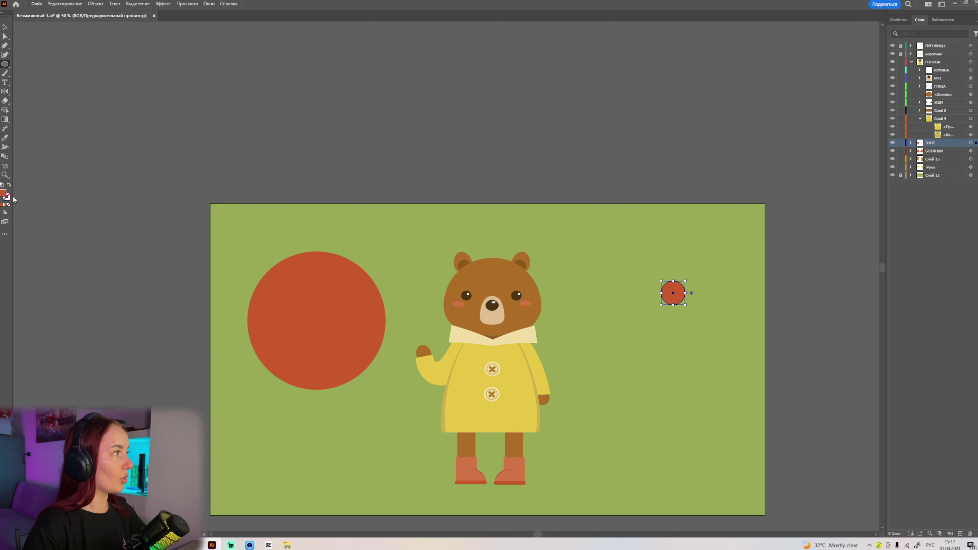
double_click(3, 193)
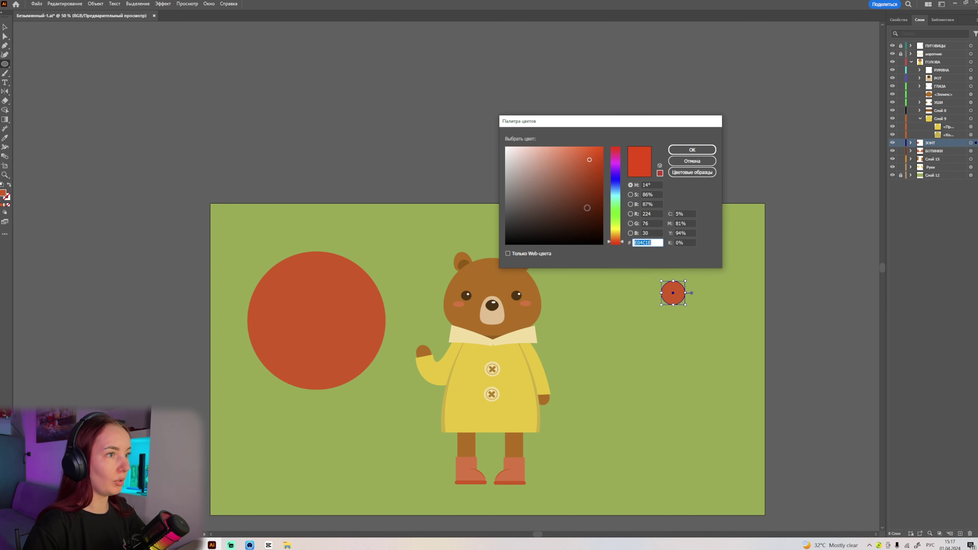
text(B58376)
click(691, 151)
click(6, 29)
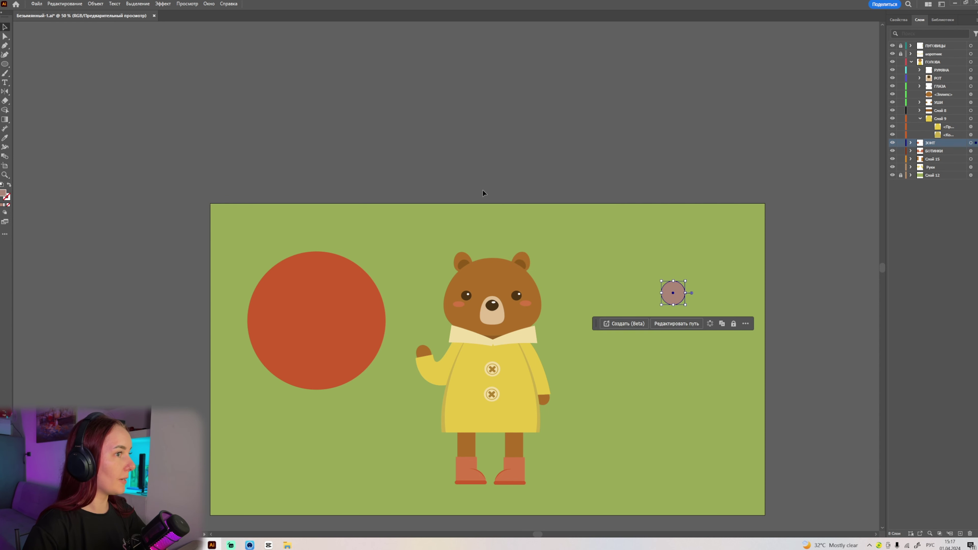
drag(673, 293, 258, 320)
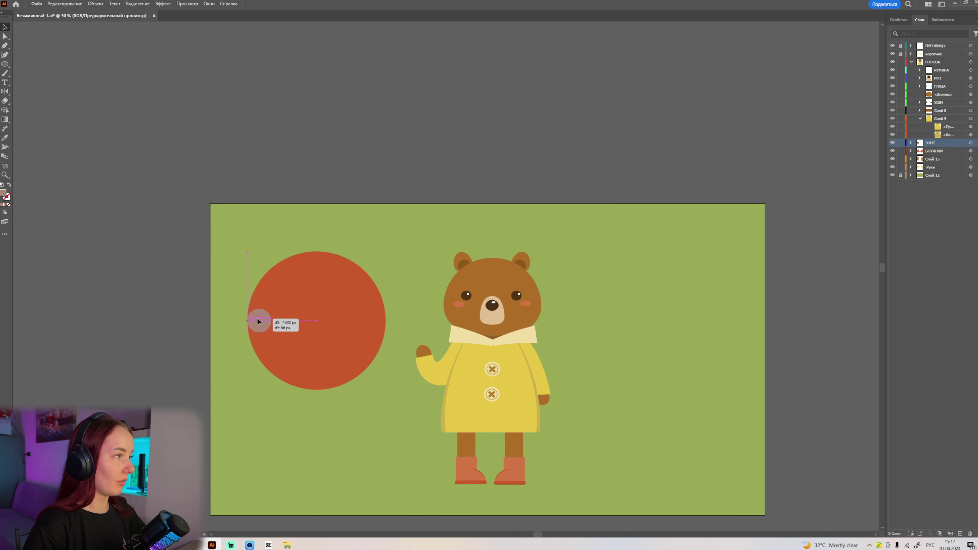
Step: Duplicate the pink circle into a row of six and scale the row to fit the big red circle
scroll(259, 321, up, 3)
mouse_move(371, 338)
mouse_down()
mouse_move(449, 359)
mouse_move(410, 272)
mouse_up()
shift+click(368, 347)
drag(467, 286, 567, 360)
click(419, 279)
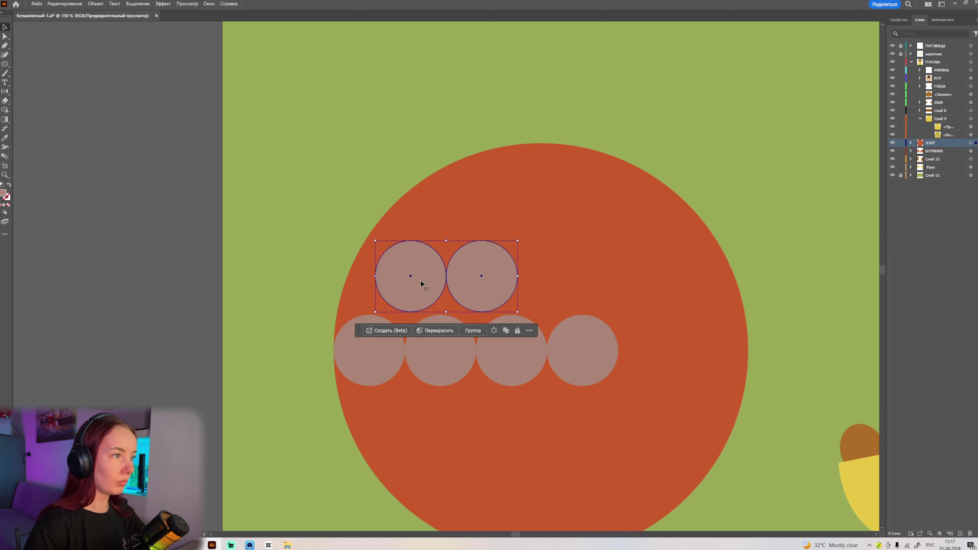
drag(416, 277, 662, 348)
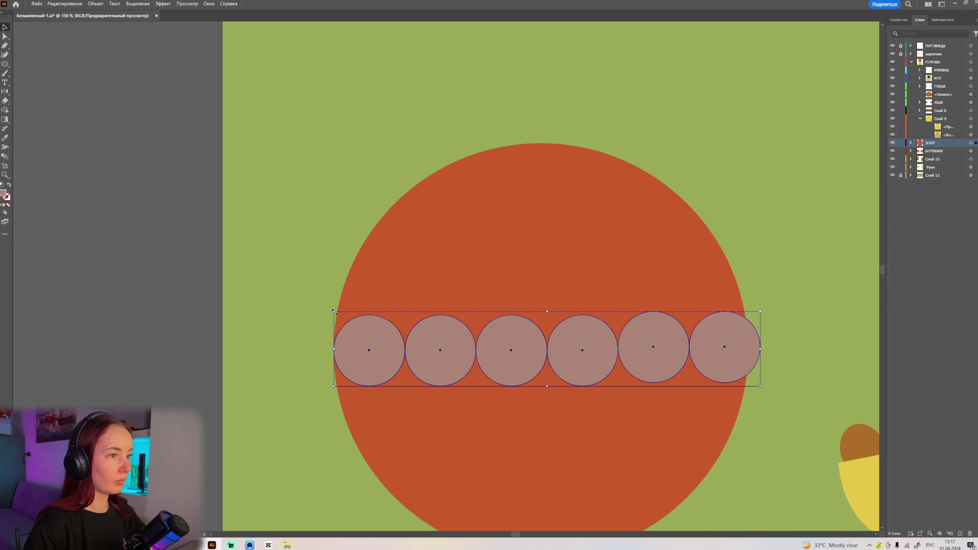
drag(334, 312, 369, 322)
drag(488, 358, 454, 355)
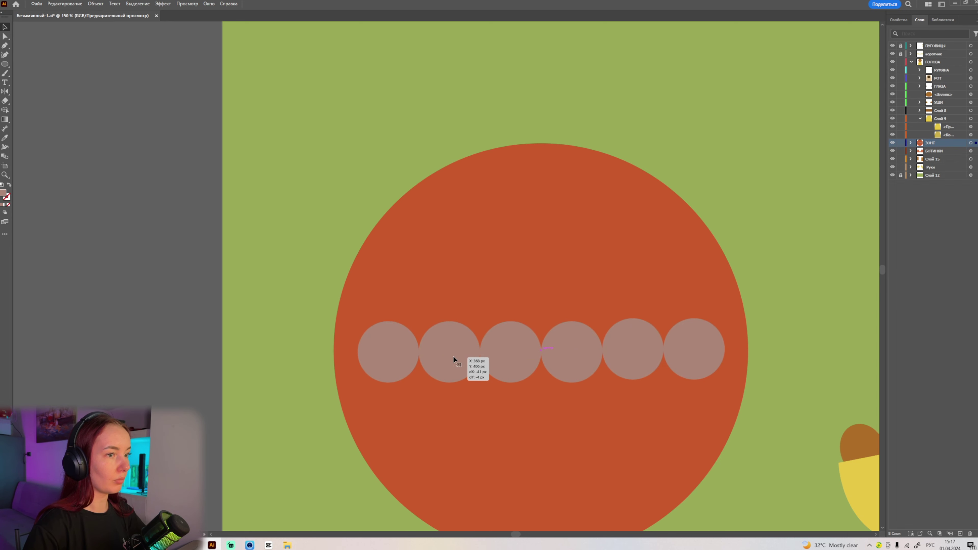
drag(724, 351, 359, 360)
Step: Duplicate the rightmost circle to lengthen the row, then select all eight circles and group them
click(681, 349)
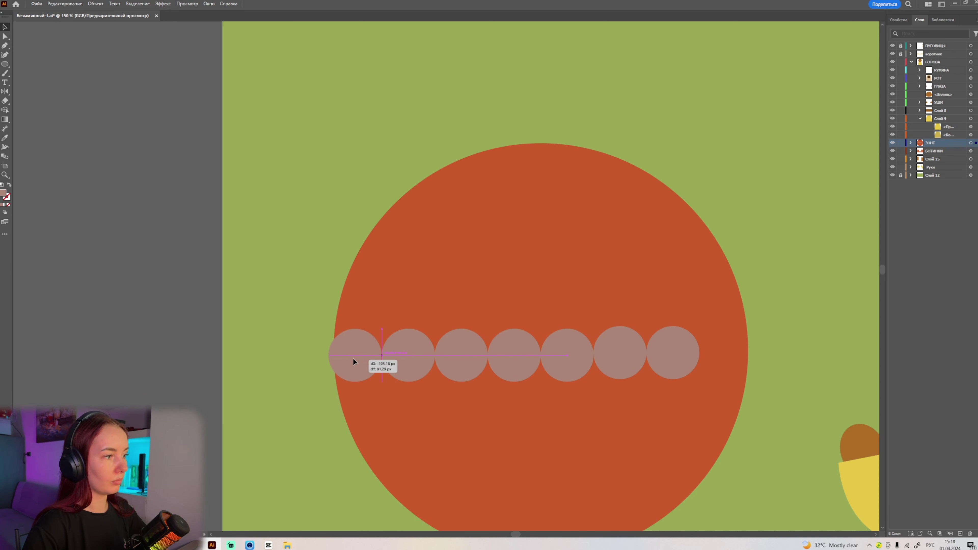
click(823, 320)
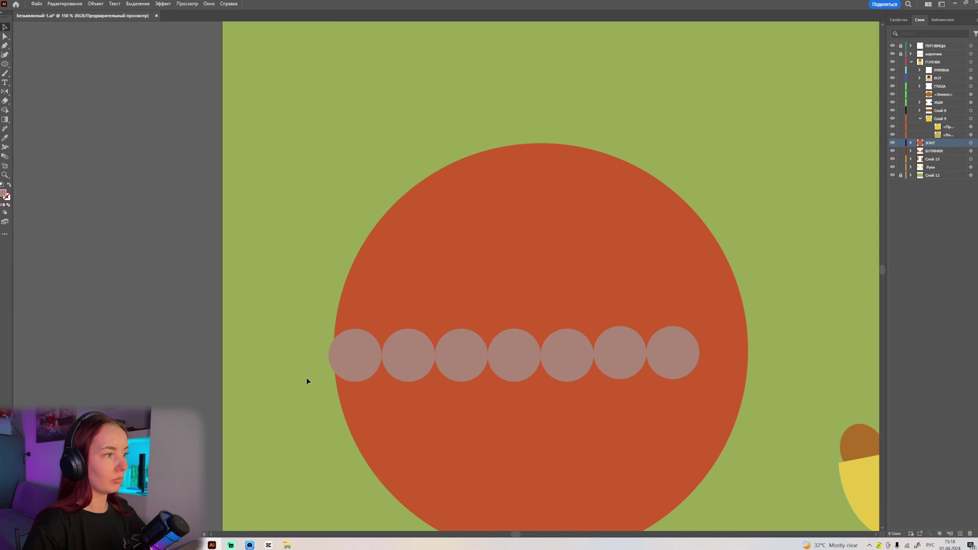
click(658, 352)
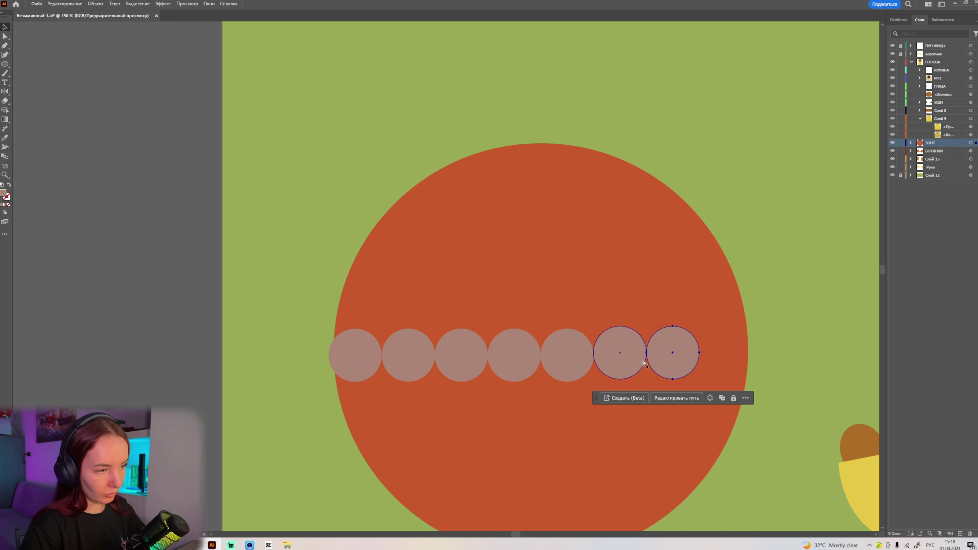
drag(674, 352, 727, 351)
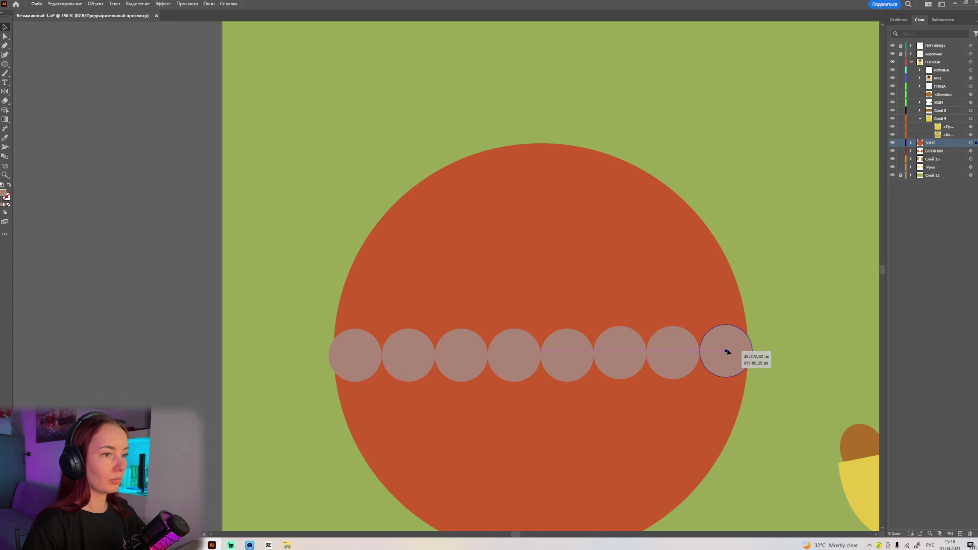
drag(727, 353, 712, 350)
shift+click(672, 353)
shift+click(620, 352)
shift+click(567, 355)
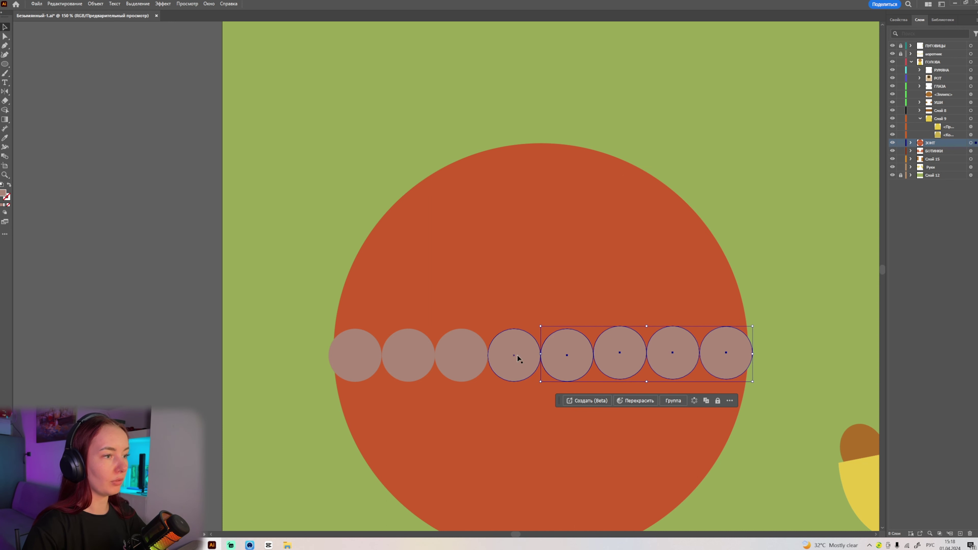
shift+click(514, 355)
shift+click(461, 355)
shift+click(409, 355)
shift+click(354, 355)
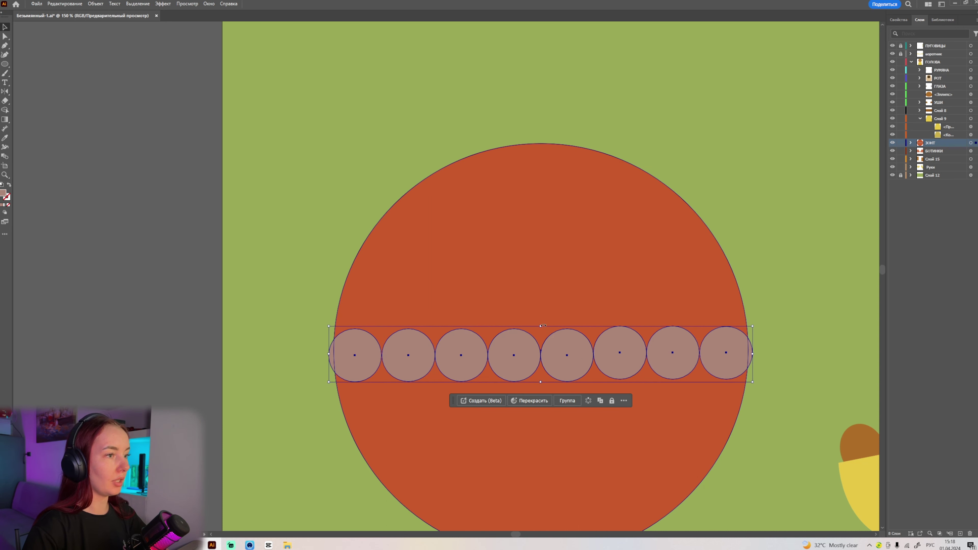
key(ctrl+g)
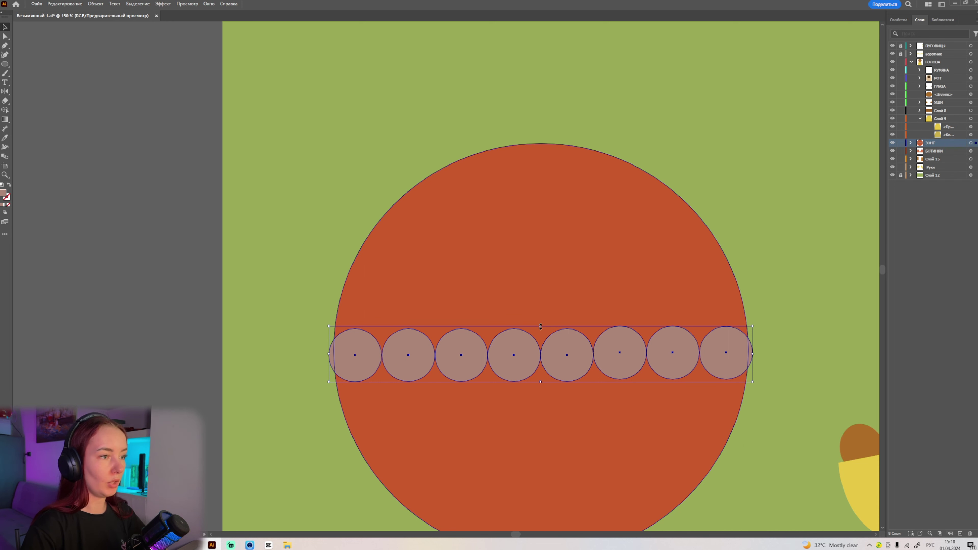
Step: Squash the circle row into flat ovals and reselect all eight ovals
drag(541, 327, 540, 339)
click(804, 317)
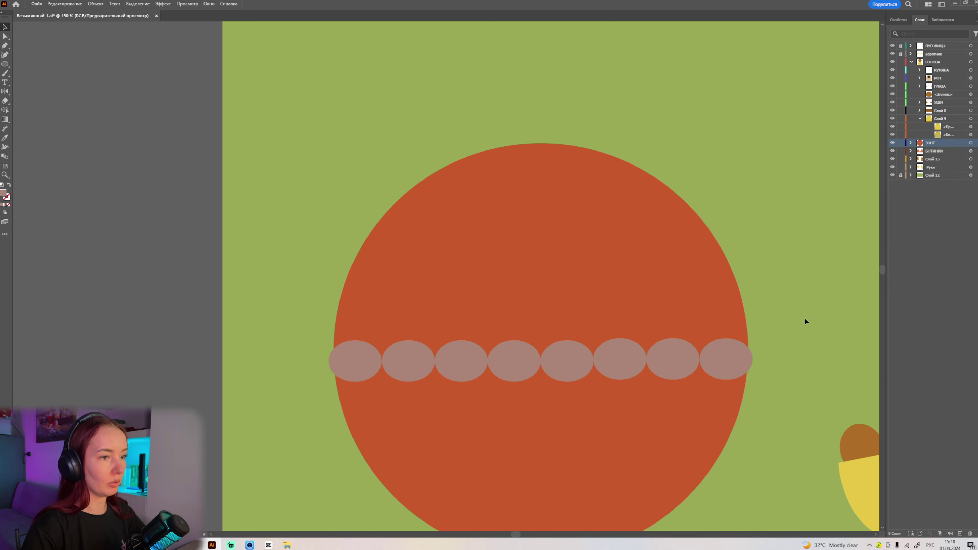
click(366, 369)
shift+click(421, 356)
shift+click(459, 362)
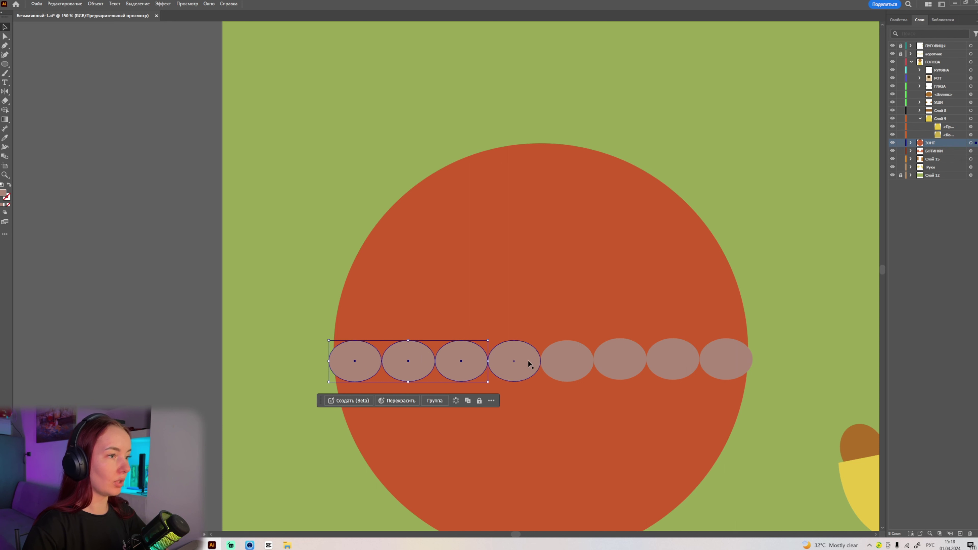
shift+click(528, 364)
shift+click(572, 364)
shift+click(620, 360)
shift+click(673, 360)
shift+click(727, 366)
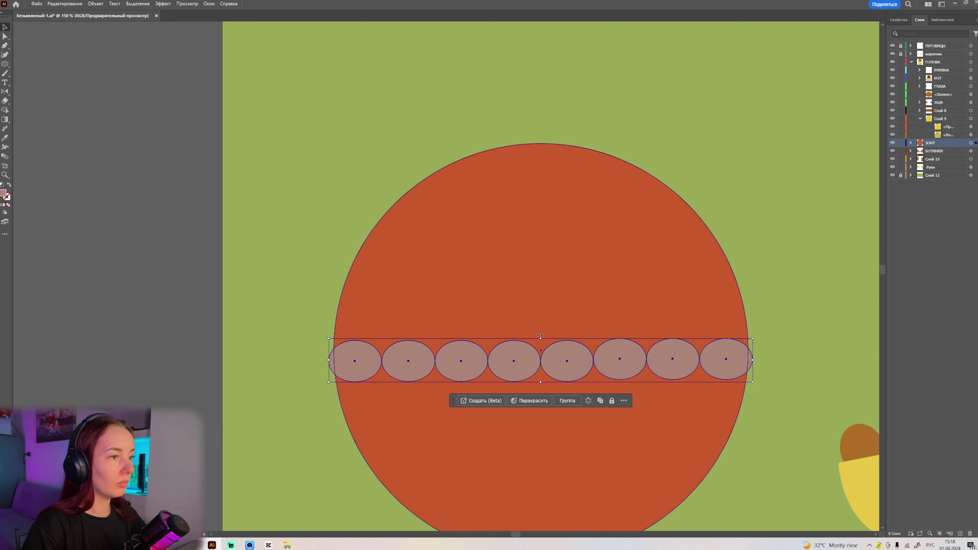
Step: Select the eight ovals together with the big red circle and pick the Shape Builder tool
scroll(540, 339, down, 2)
click(970, 159)
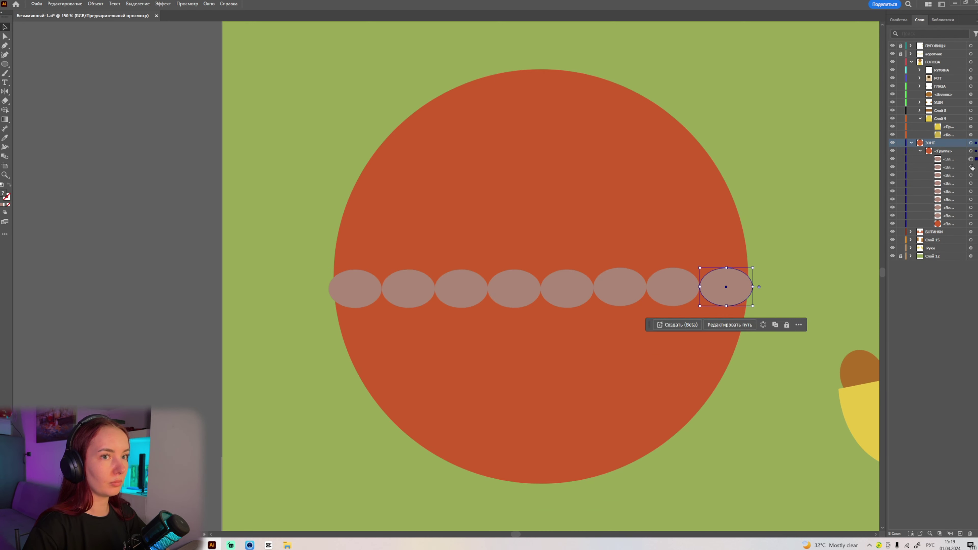
shift+click(971, 215)
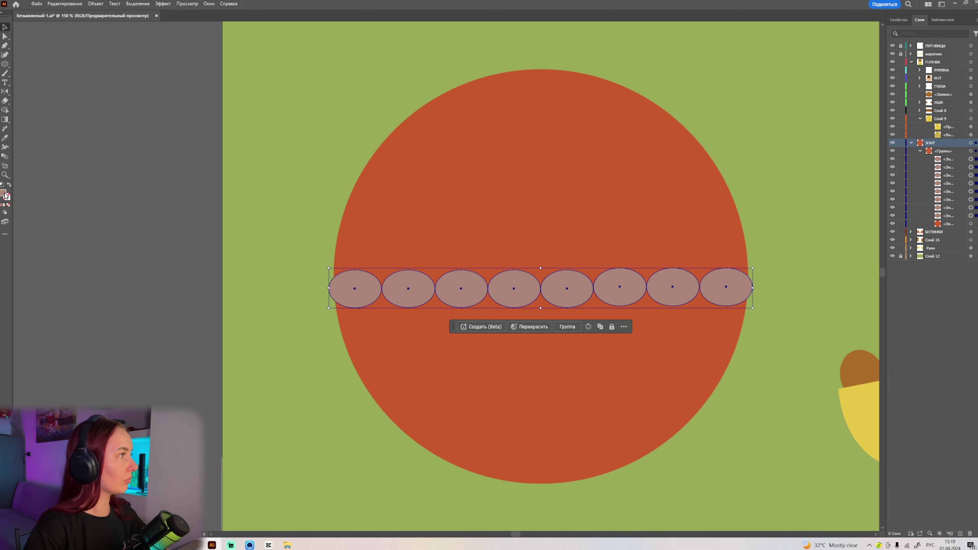
click(5, 110)
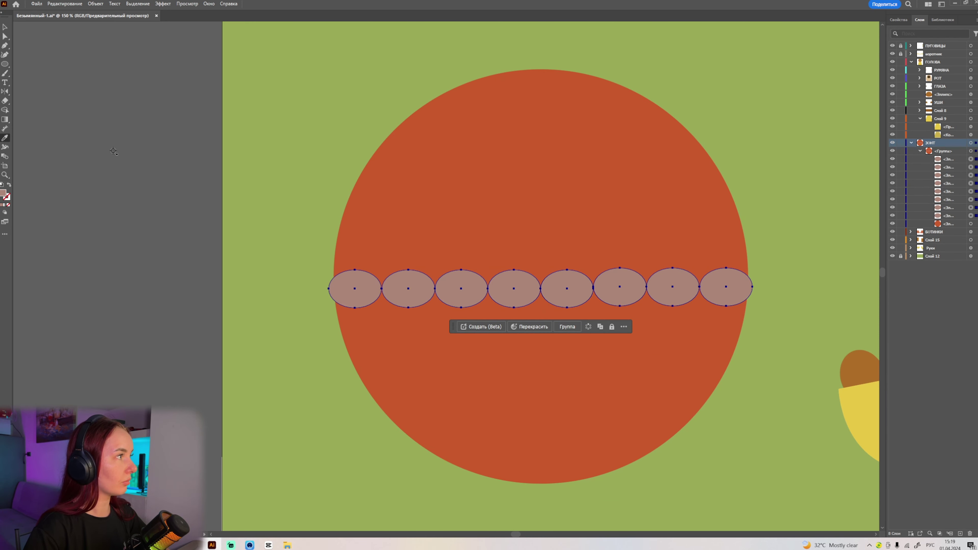
shift+click(436, 179)
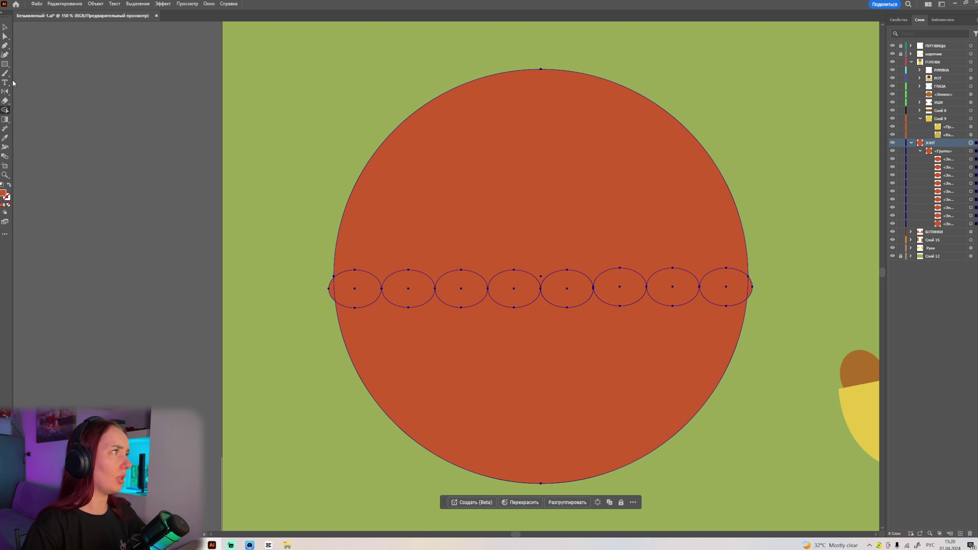
Step: Draw a thin horizontal rectangle through the oval row past both circle edges, then select everything
click(2, 65)
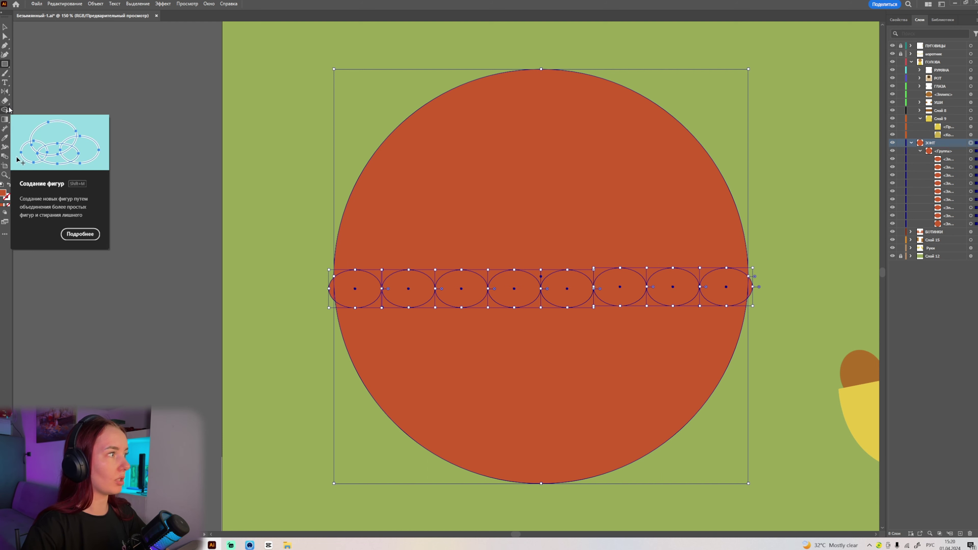
click(8, 110)
drag(313, 287, 773, 293)
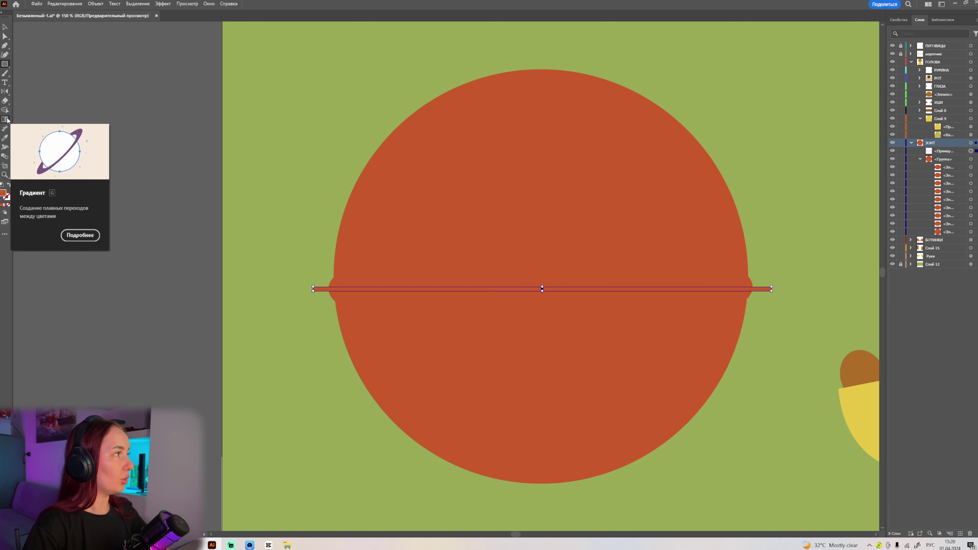
click(4, 119)
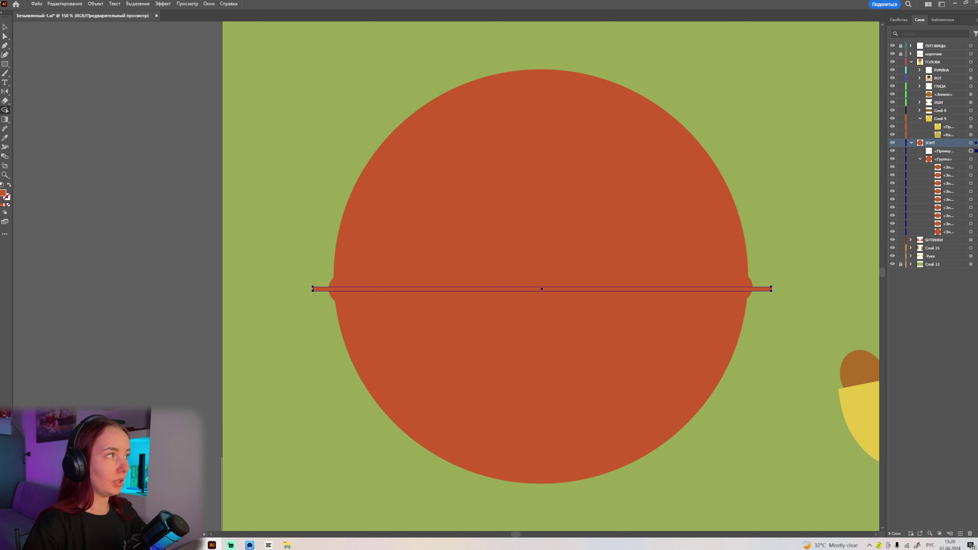
click(6, 29)
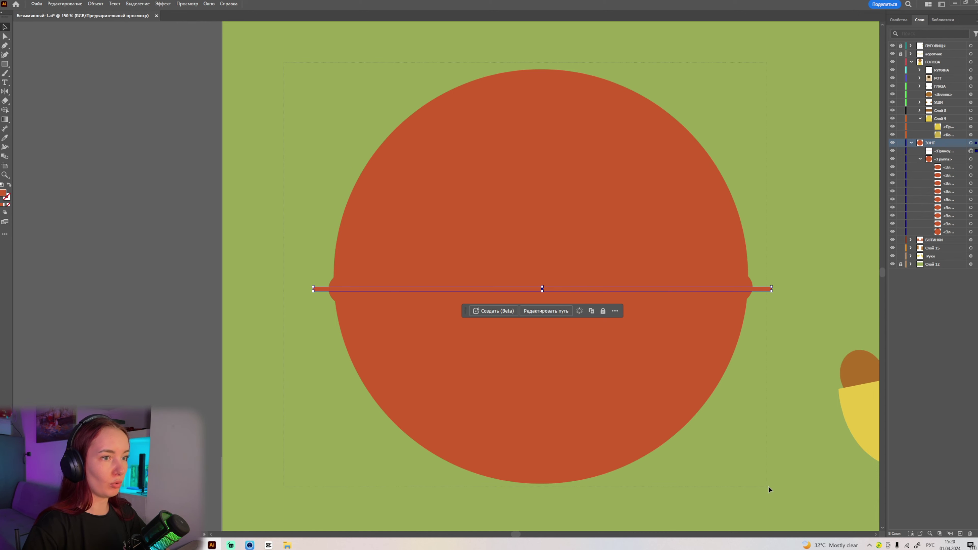
key(ctrl+a)
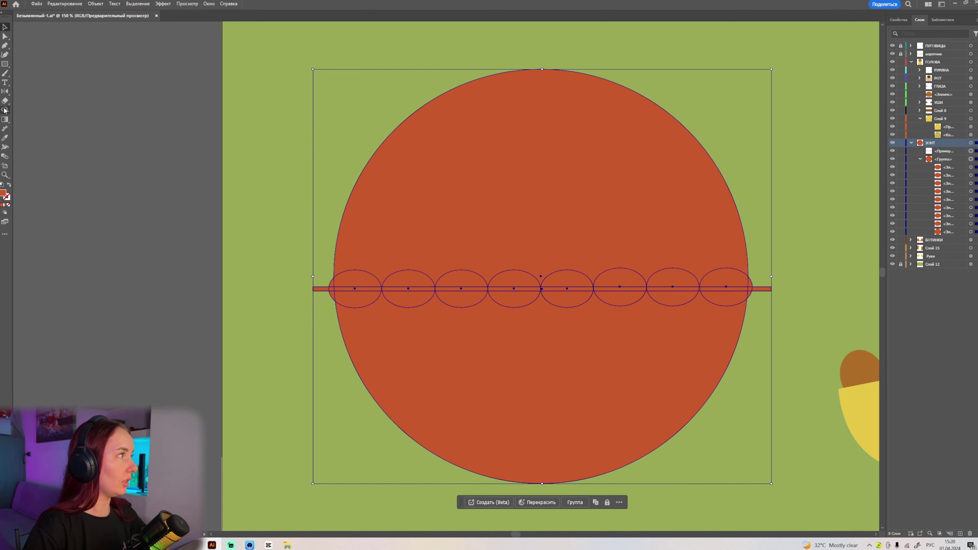
Step: With Shape Builder, delete the big circle's lower half and cut scallops out along the oval row
click(5, 111)
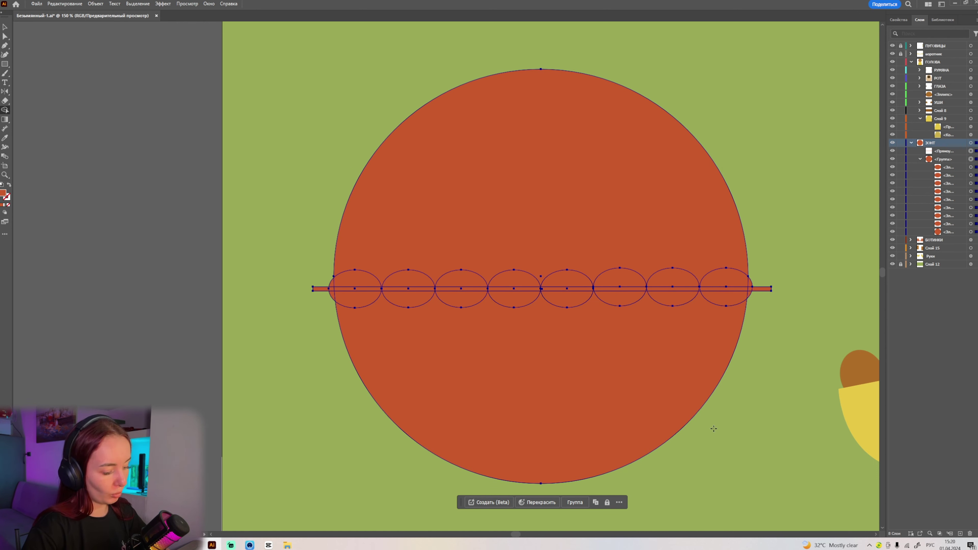
alt+click(546, 343)
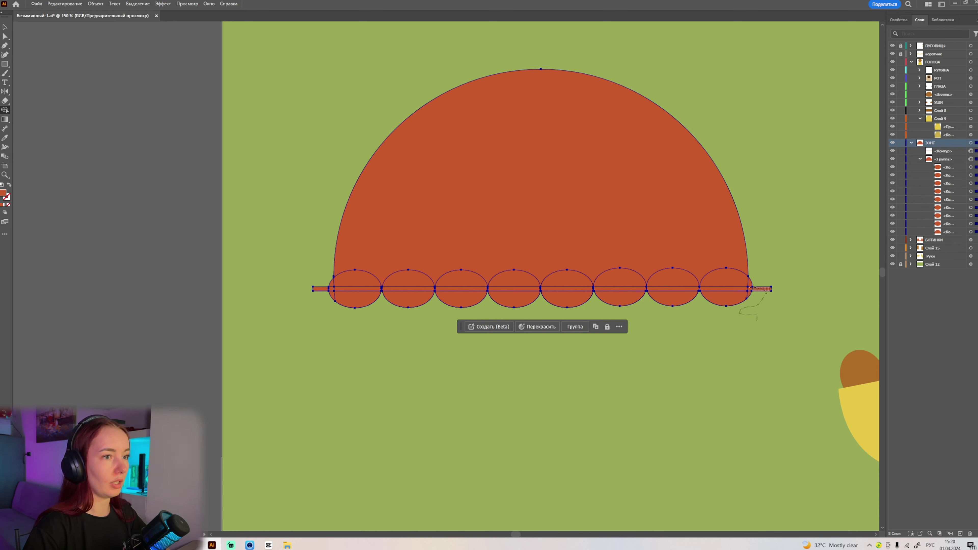
drag(738, 288, 699, 294)
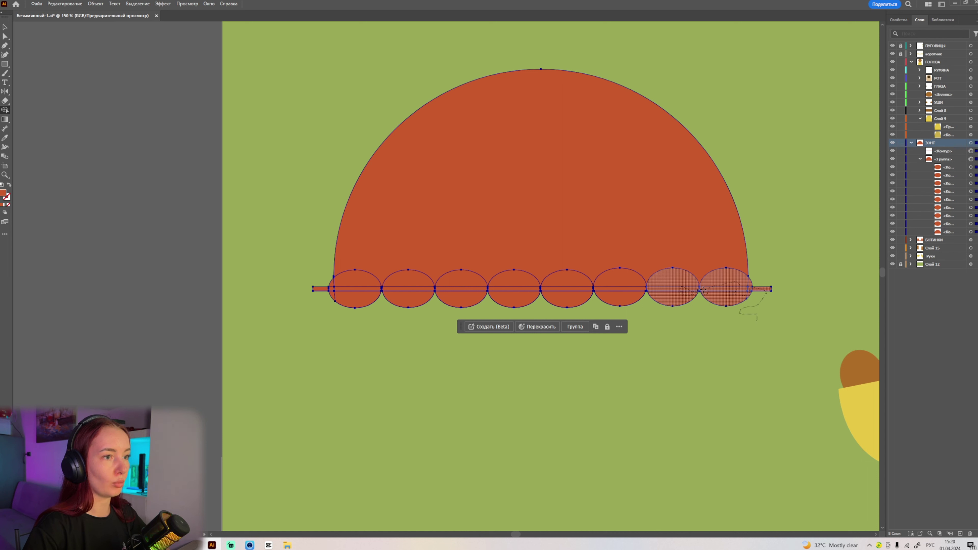
mouse_move(637, 289)
mouse_down()
mouse_move(578, 302)
mouse_move(322, 290)
mouse_up()
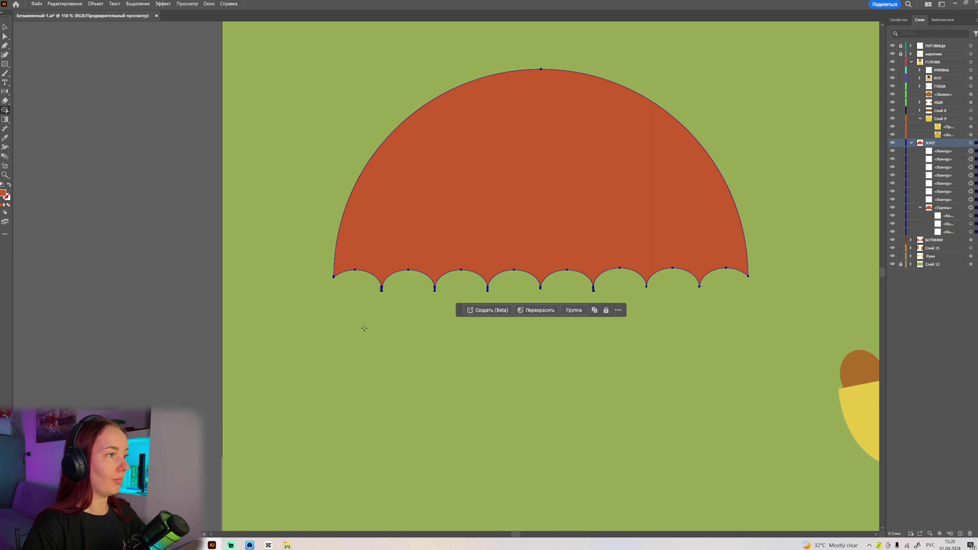
Step: Delete the leftover tiny tip triangle from the canopy
key(v)
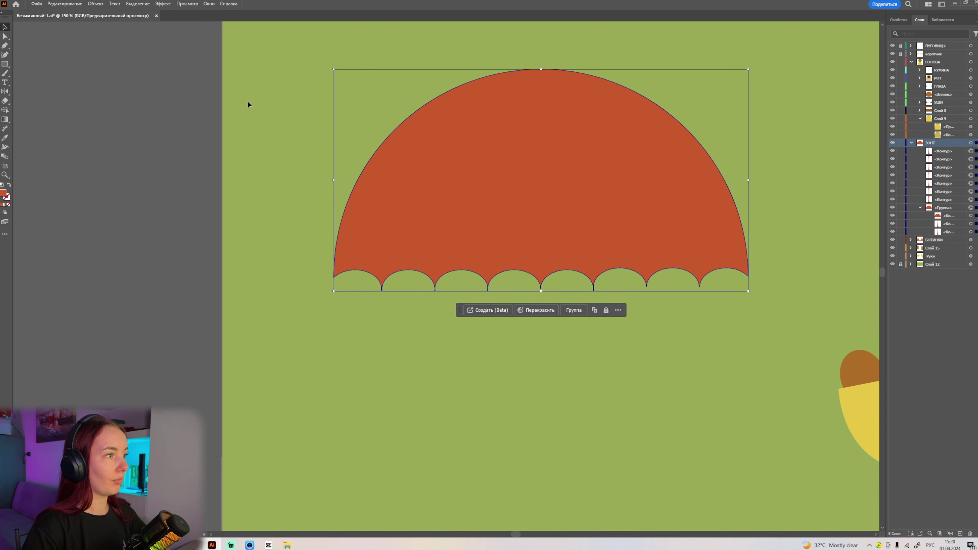
scroll(305, 159, down, 1)
scroll(305, 159, down, 2)
scroll(304, 161, up, 1)
scroll(350, 124, up, 3)
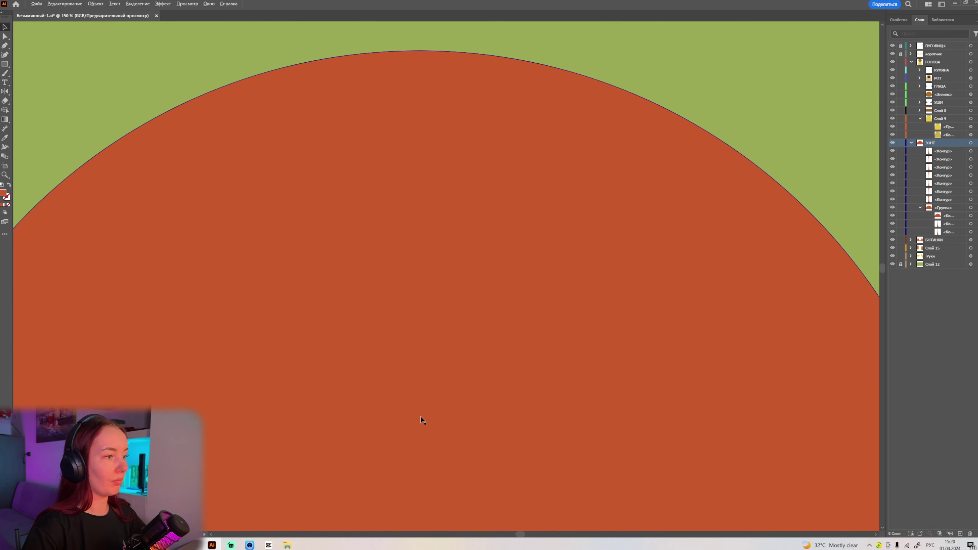
scroll(486, 371, down, 3)
scroll(548, 424, up, 2)
scroll(537, 376, up, 2)
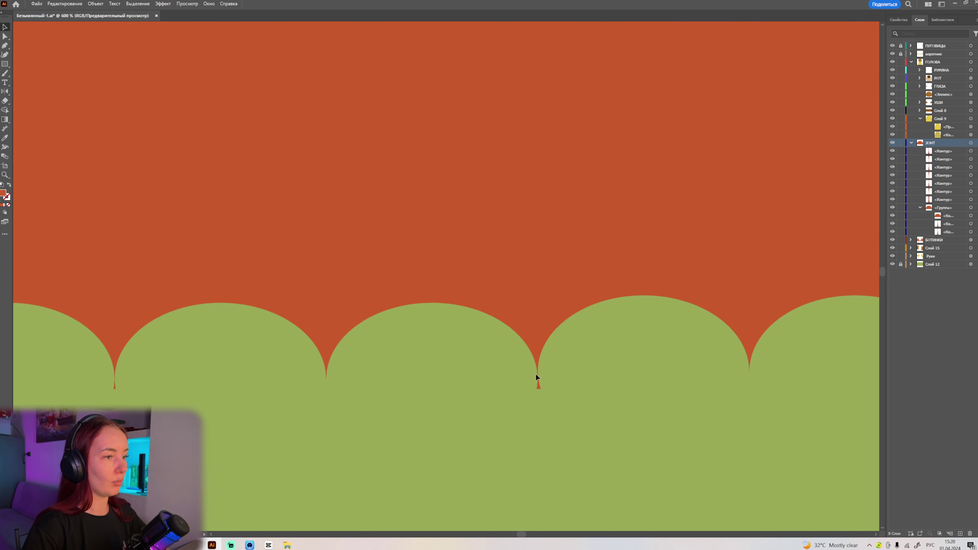
key(Delete)
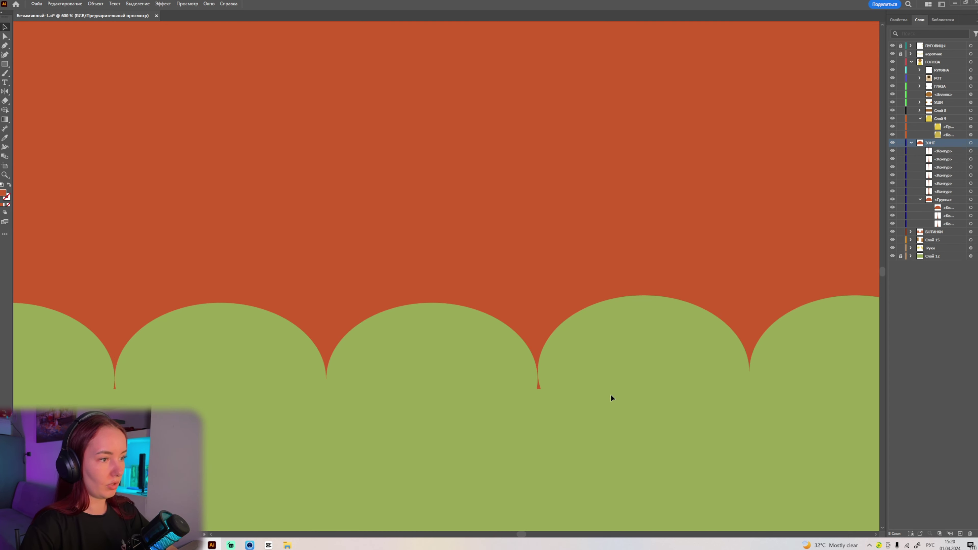
Step: Select the umbrella group, apply Shape Builder trimming, then deselect the umbrella
click(541, 387)
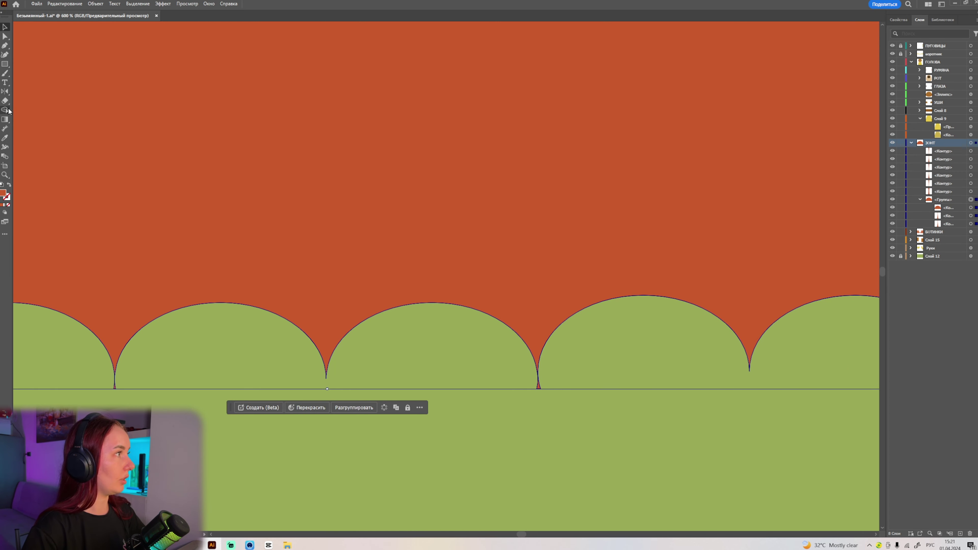
click(8, 110)
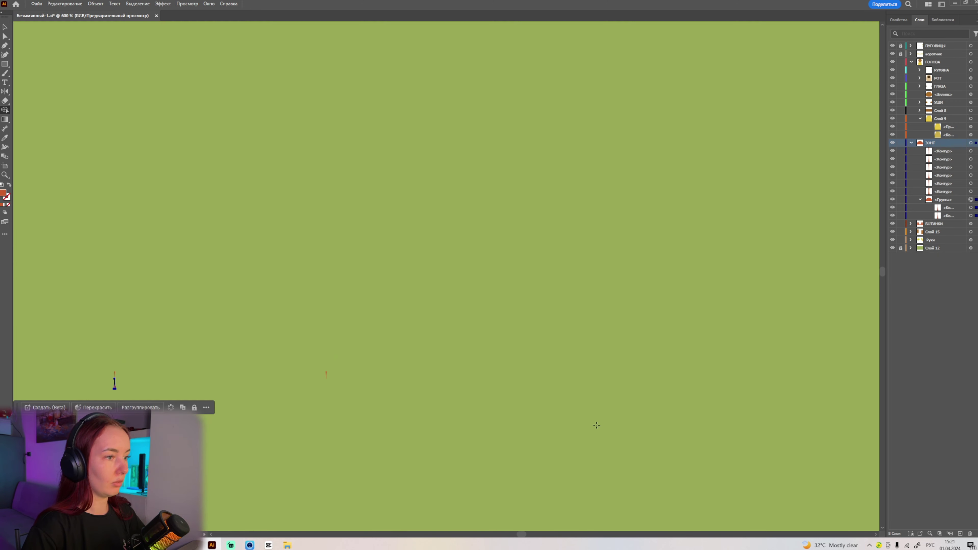
scroll(210, 301, down, 2)
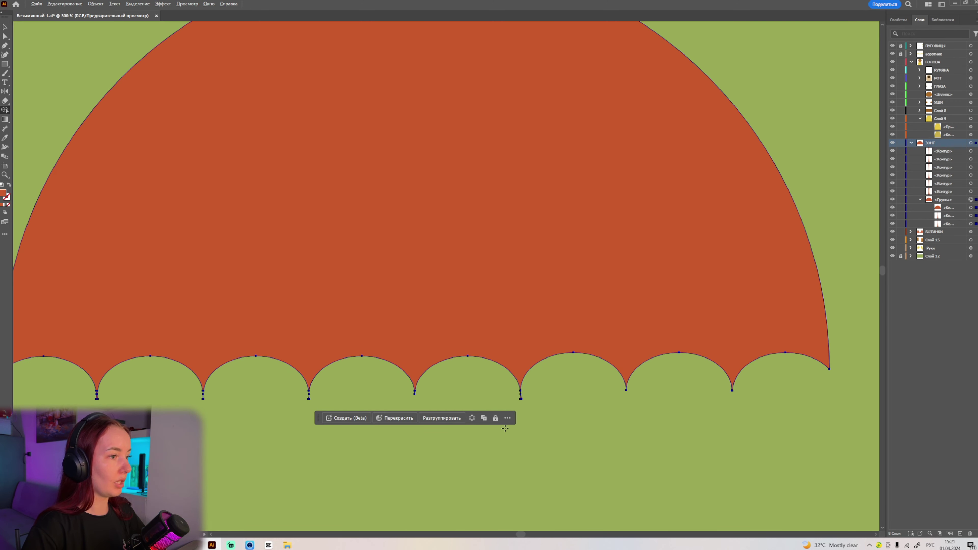
scroll(502, 408, down, 1)
click(188, 387)
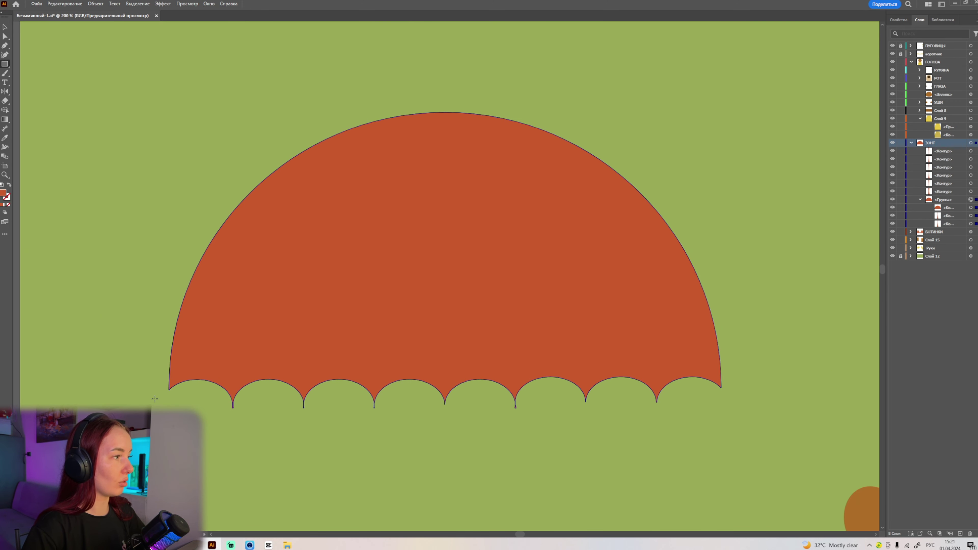
Step: Draw a thin strip along the umbrella's bottom edge and nudge it slightly down and left
drag(155, 399, 764, 400)
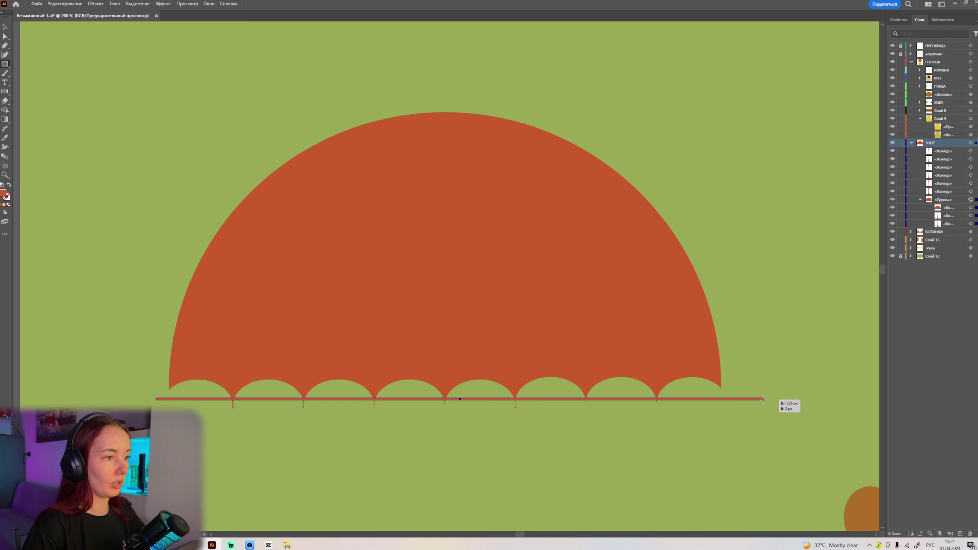
drag(765, 399, 765, 400)
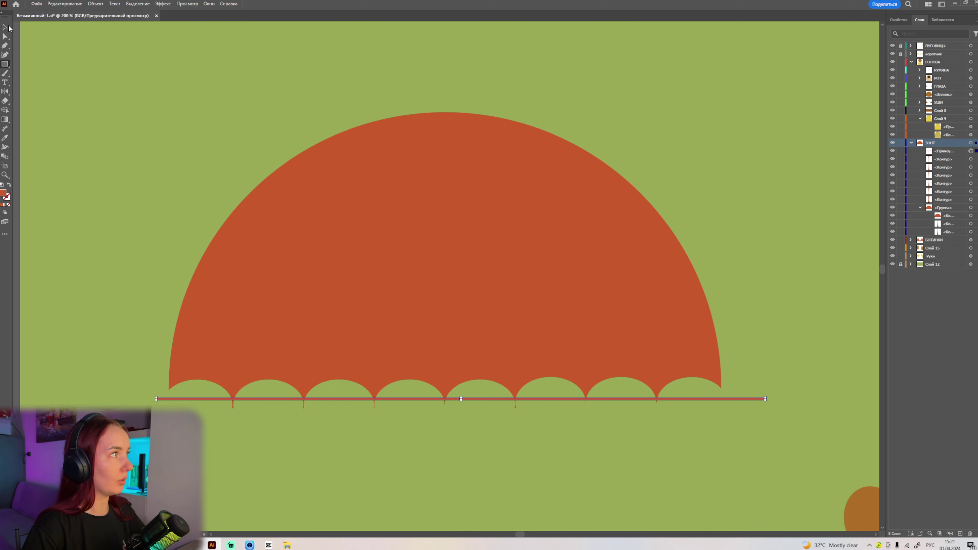
key(v)
drag(682, 400, 681, 405)
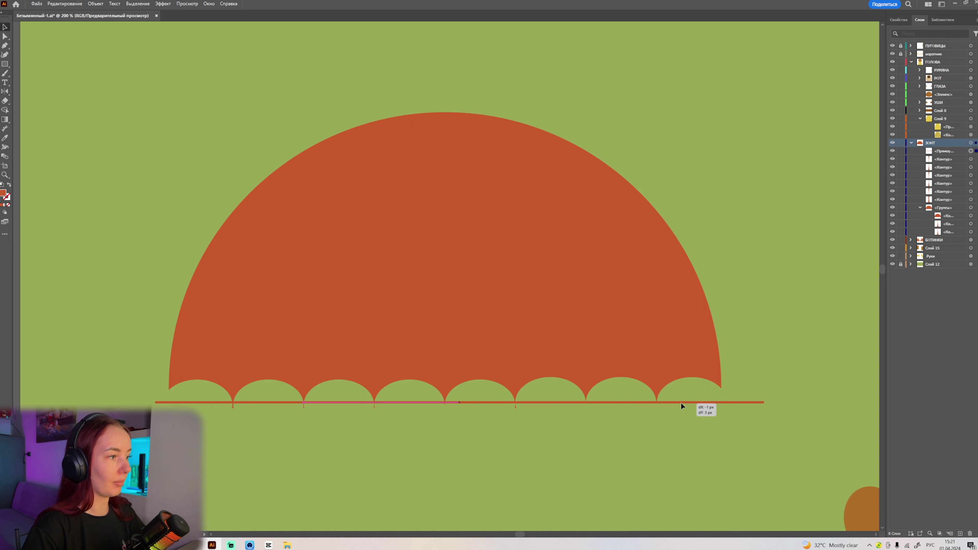
scroll(522, 477, up, 2)
scroll(522, 476, up, 1)
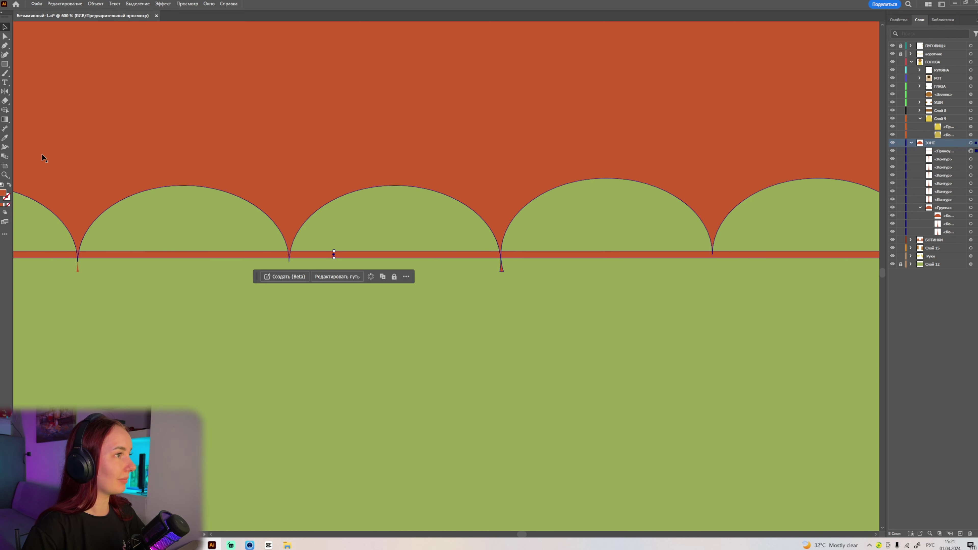
Step: With Shape Builder, trim away the small red tips hanging below the strip
click(4, 110)
key(ctrl+a)
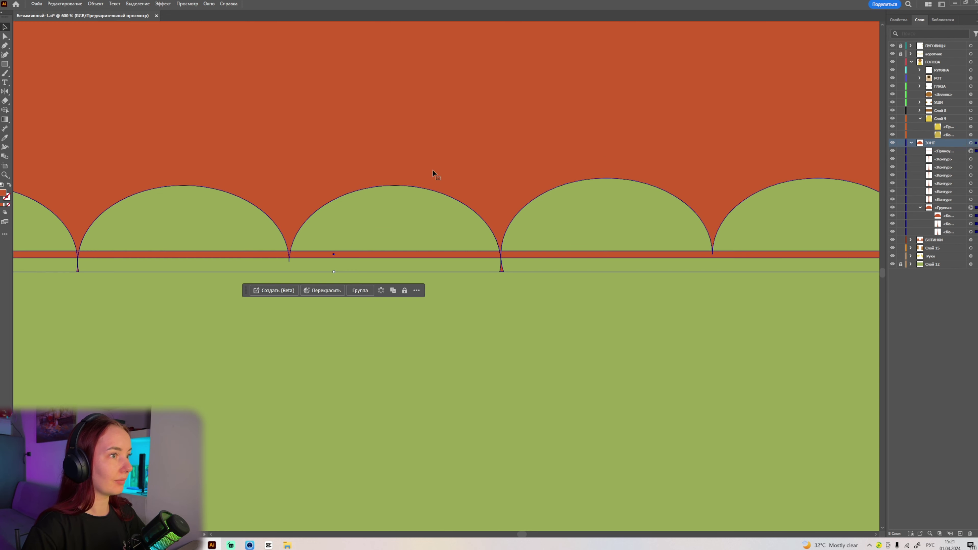
alt+click(502, 266)
scroll(519, 294, down, 1)
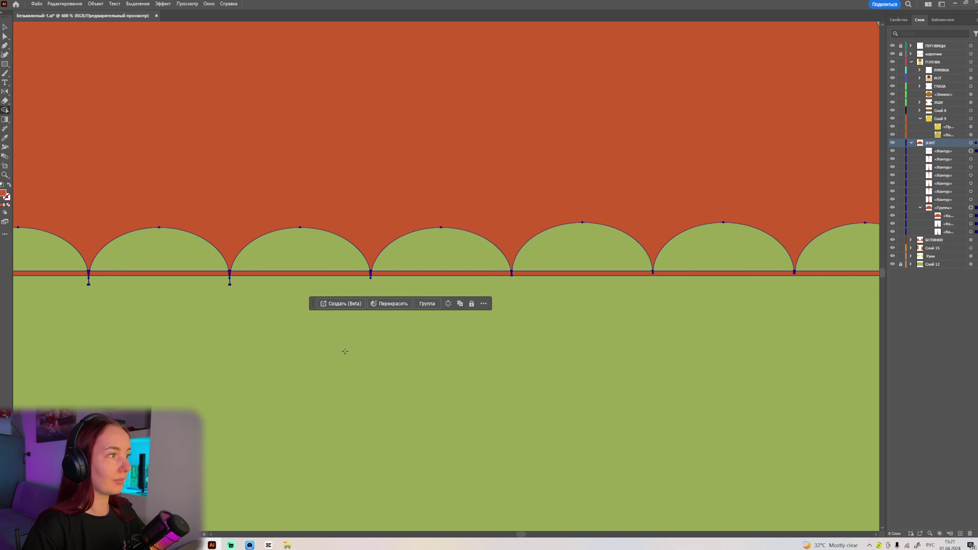
scroll(347, 353, up, 2)
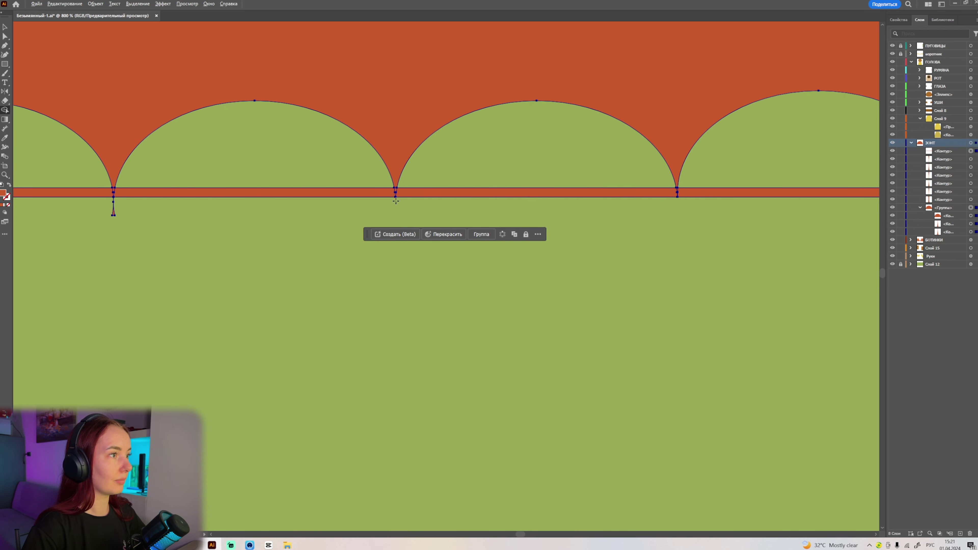
drag(115, 210, 126, 232)
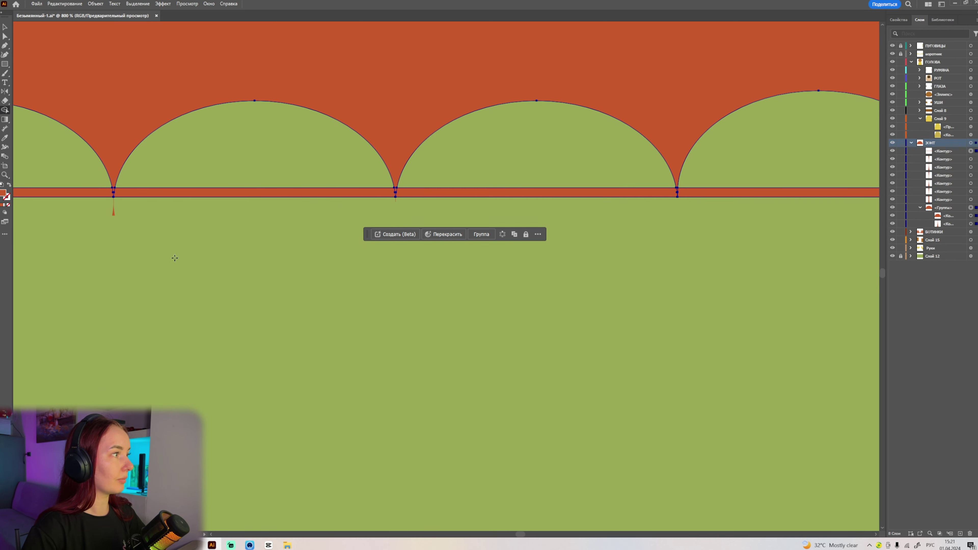
Step: Extend the umbrella's right edge down to the strip with the Pen tool, then deselect
scroll(174, 258, down, 3)
scroll(670, 244, up, 1)
key(p)
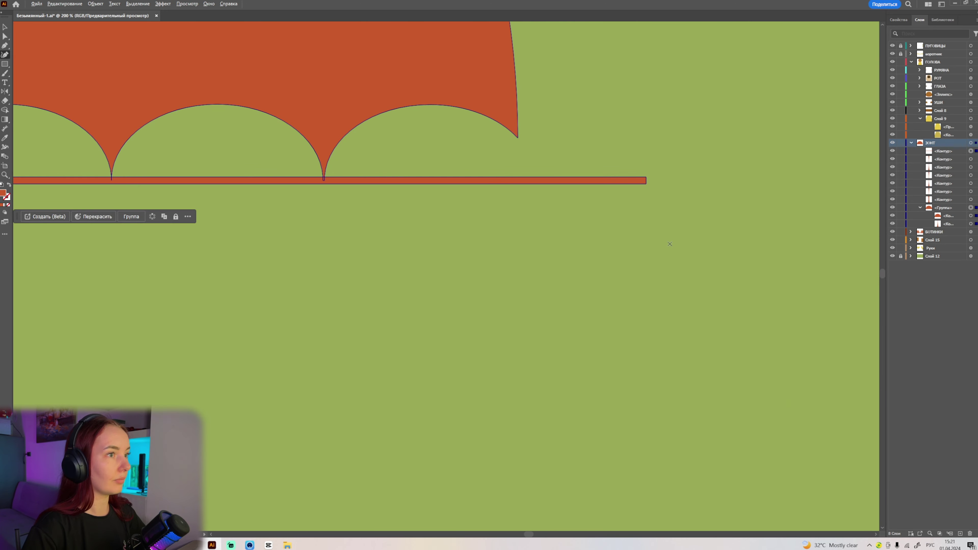
click(518, 138)
click(516, 176)
scroll(556, 224, down, 3)
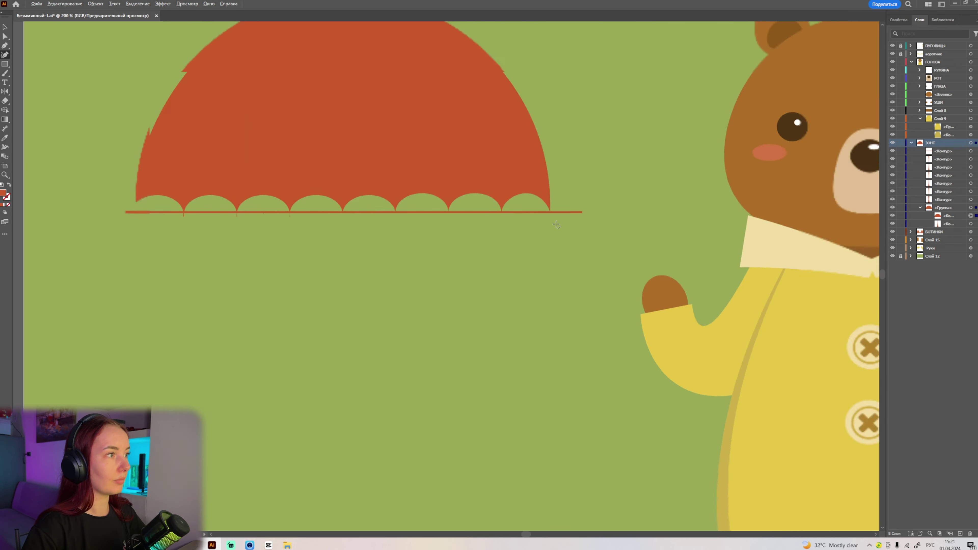
scroll(556, 224, up, 3)
scroll(216, 185, up, 3)
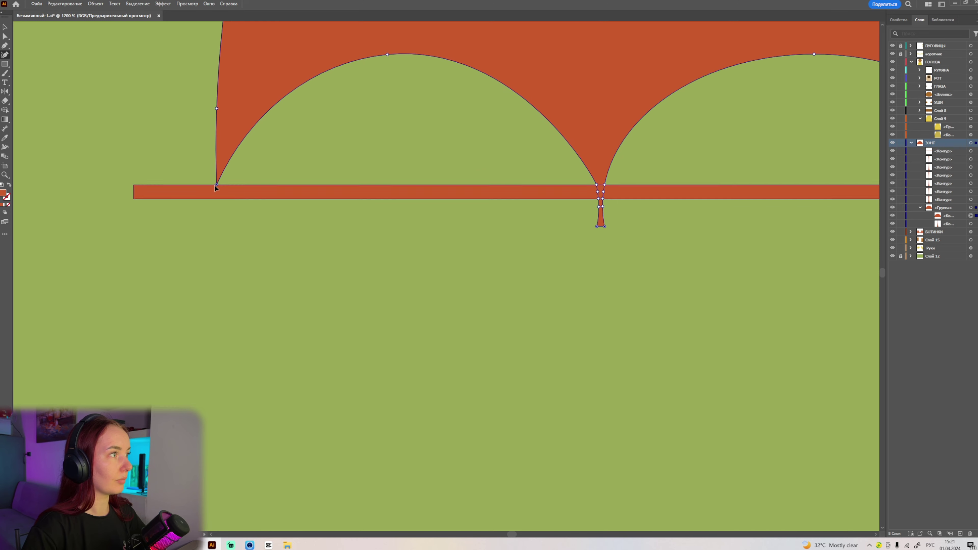
click(216, 185)
scroll(214, 184, down, 5)
scroll(519, 279, up, 2)
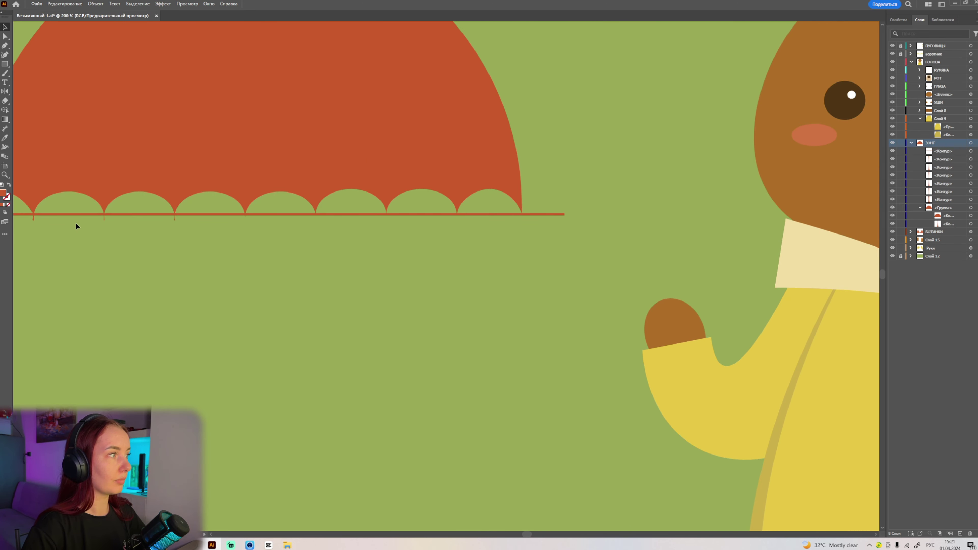
scroll(76, 226, up, 5)
Step: Reselect the umbrella and delete the strip segments between the spikes with Shape Builder
click(633, 149)
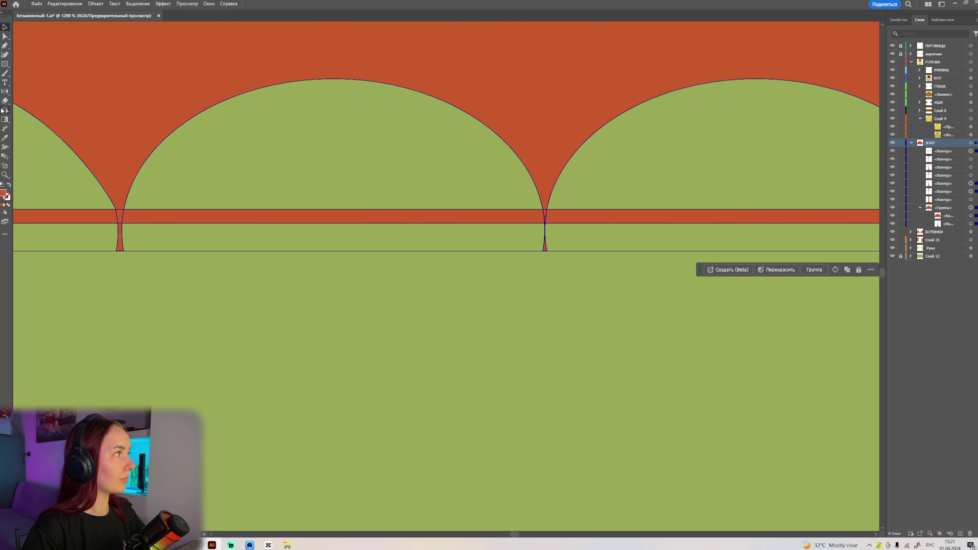
click(3, 110)
drag(151, 256, 133, 217)
drag(562, 218, 605, 267)
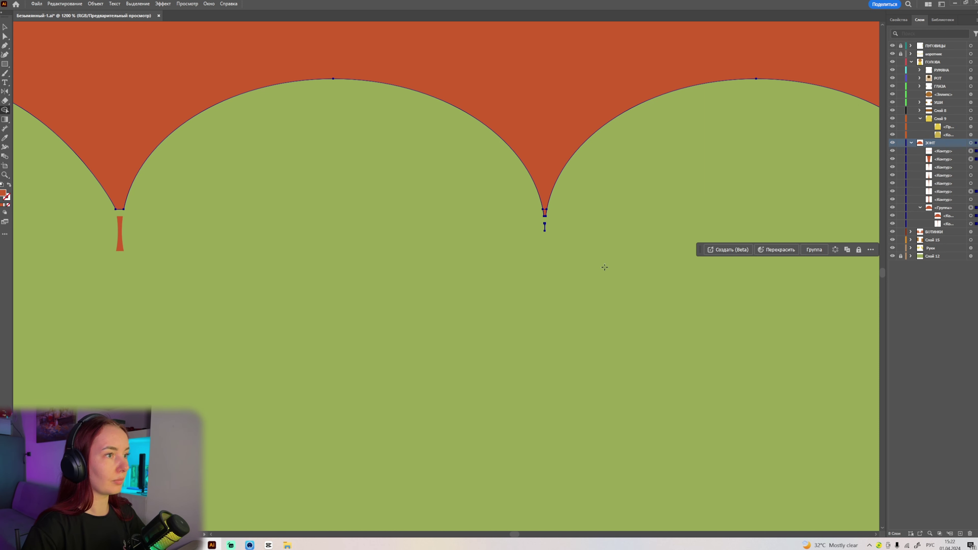
scroll(622, 299, down, 3)
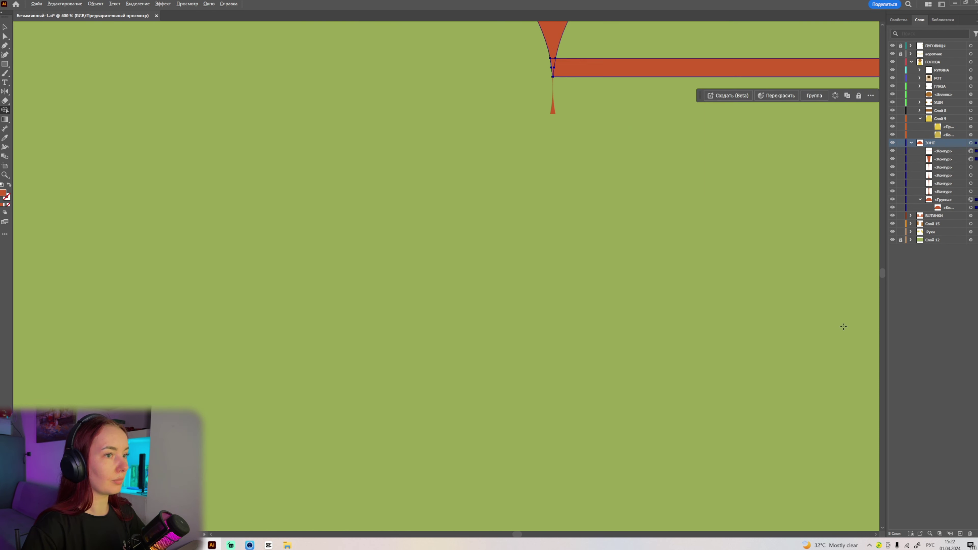
alt+click(599, 71)
Step: Zoom out to the whole scalloped edge and select the small red stick below a scallop
key(ctrl+1)
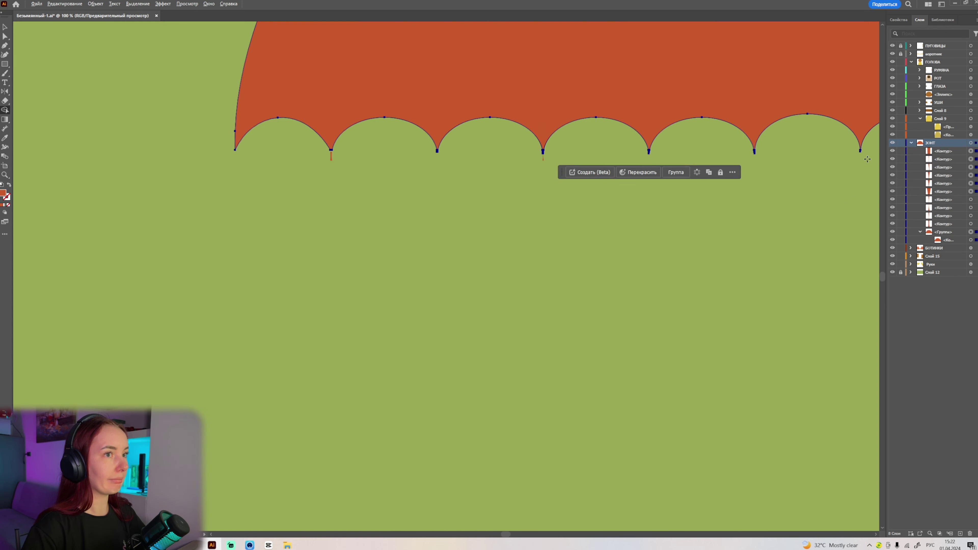
scroll(446, 173, up, 3)
key(v)
click(214, 160)
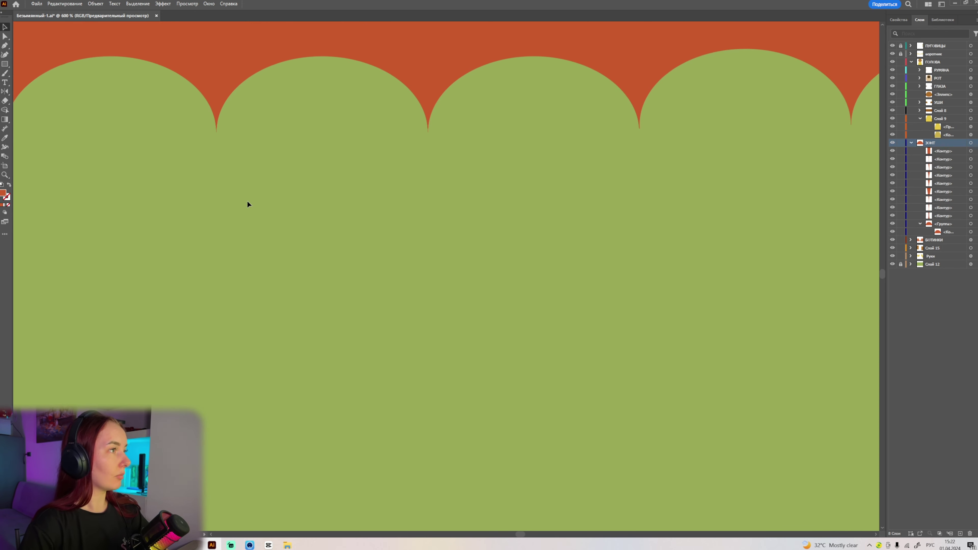
scroll(277, 199, down, 3)
scroll(154, 167, up, 4)
click(383, 343)
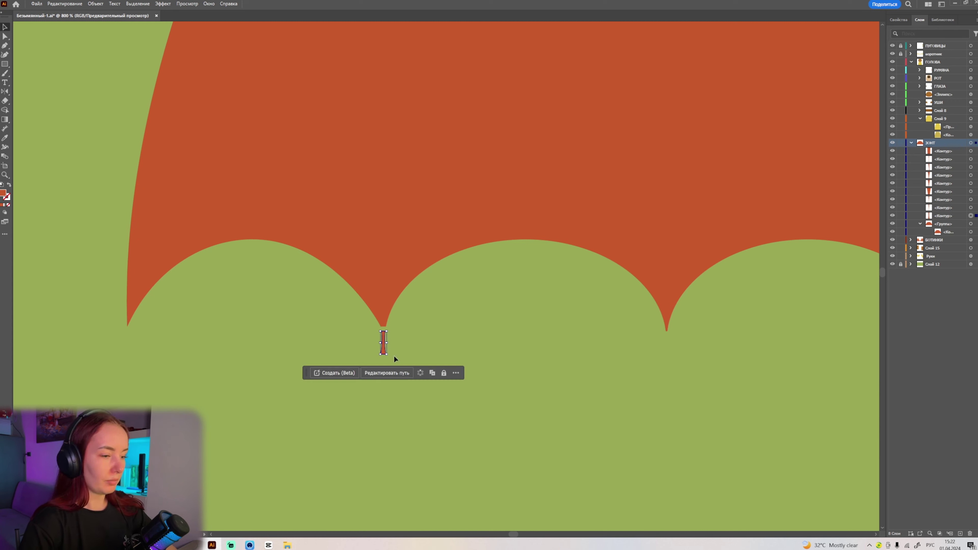
scroll(393, 355, down, 3)
scroll(582, 375, down, 4)
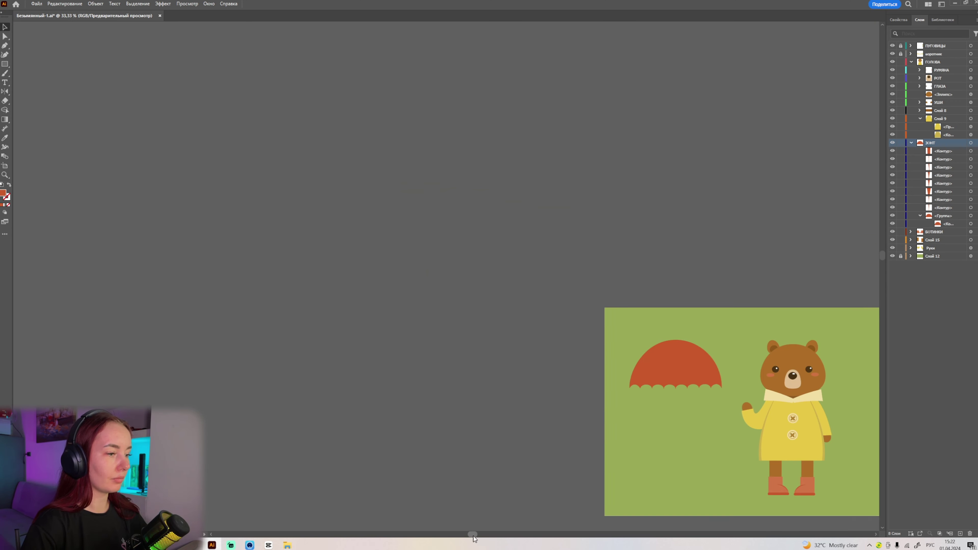
Step: Shrink the umbrella proportionally and move it above the bear's head
scroll(474, 539, up, 2)
scroll(620, 465, up, 2)
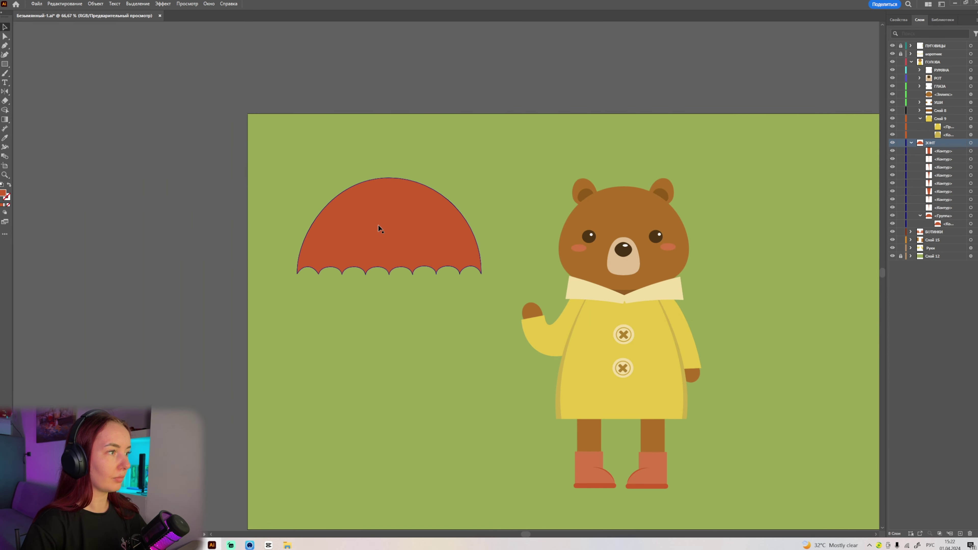
click(379, 229)
drag(482, 179, 441, 199)
drag(399, 236, 504, 186)
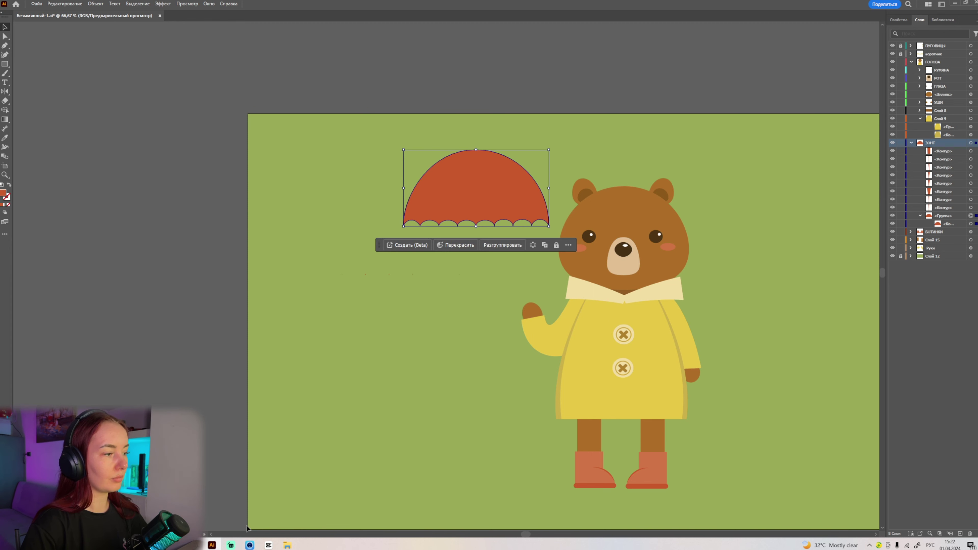
click(569, 308)
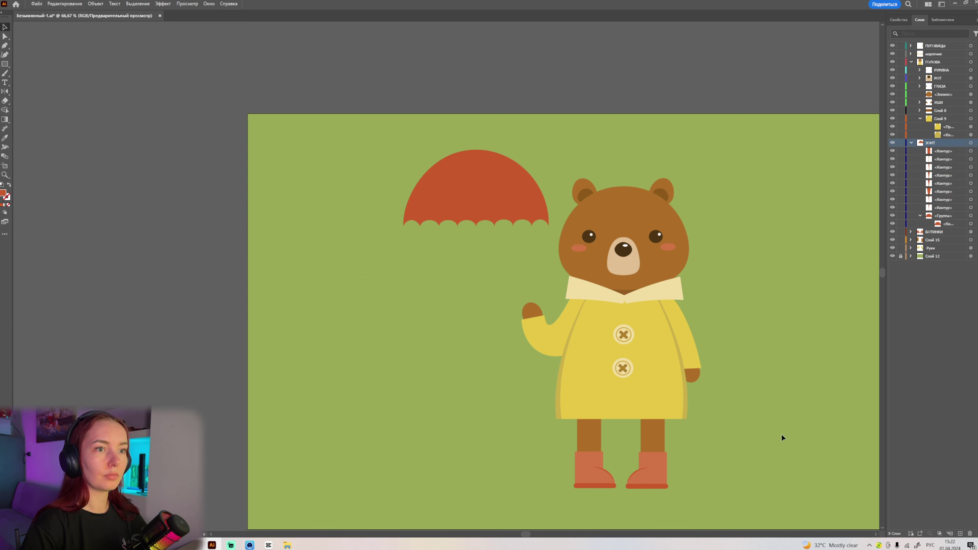
Step: Scale the bear and umbrella down together and move them right and up
key(ctrl+a)
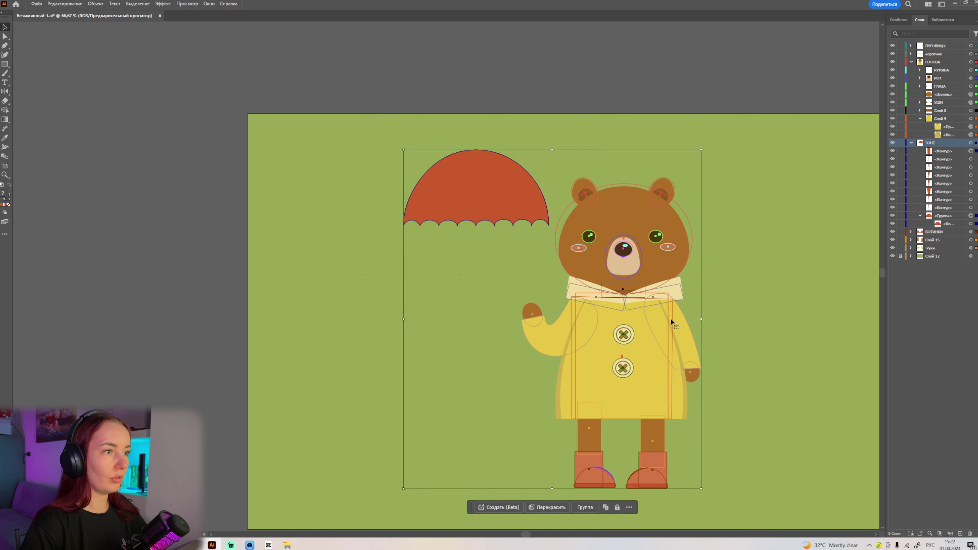
scroll(673, 316, down, 2)
drag(687, 233, 648, 277)
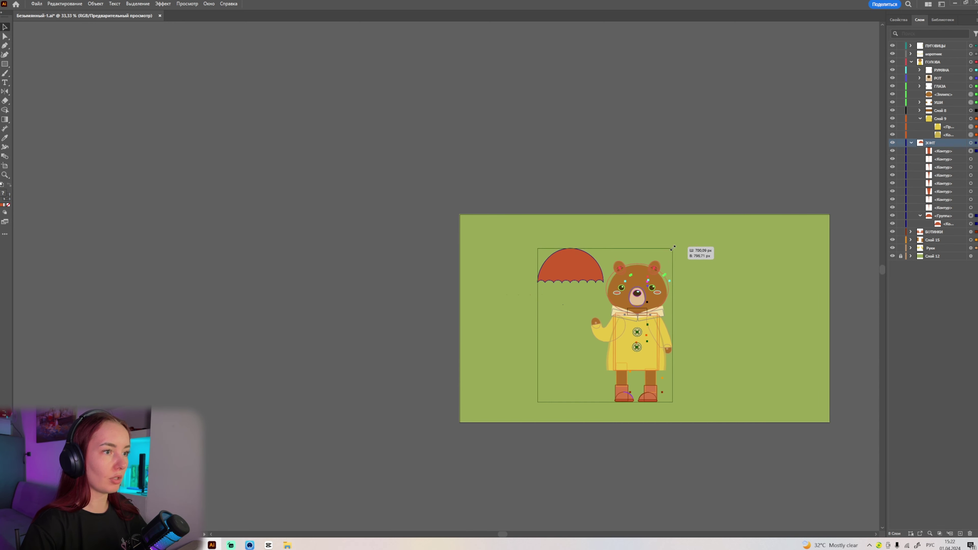
drag(617, 344, 649, 333)
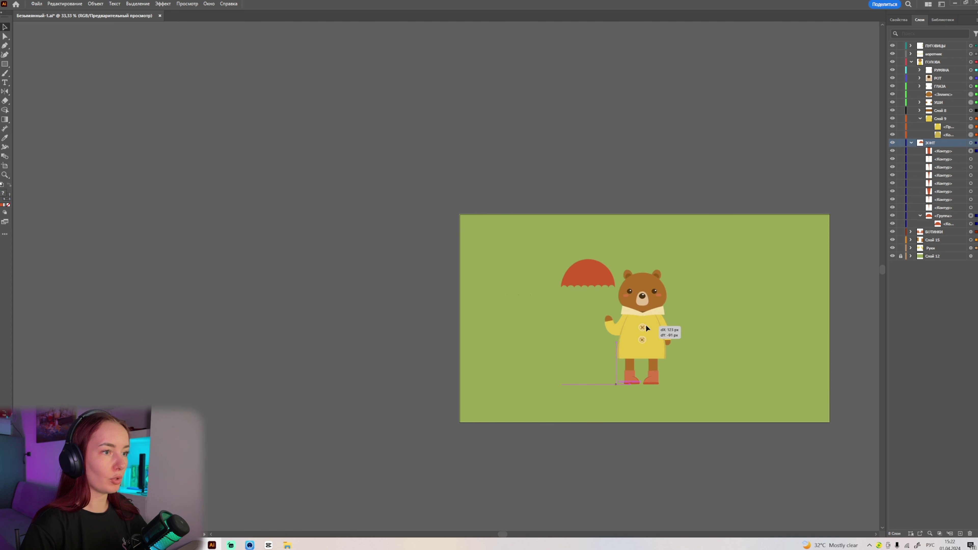
Step: Delete the five stray leftover paths near the bear and umbrella, then add new layer Слой 17
key(ctrl+equal)
key(ctrl+equal)
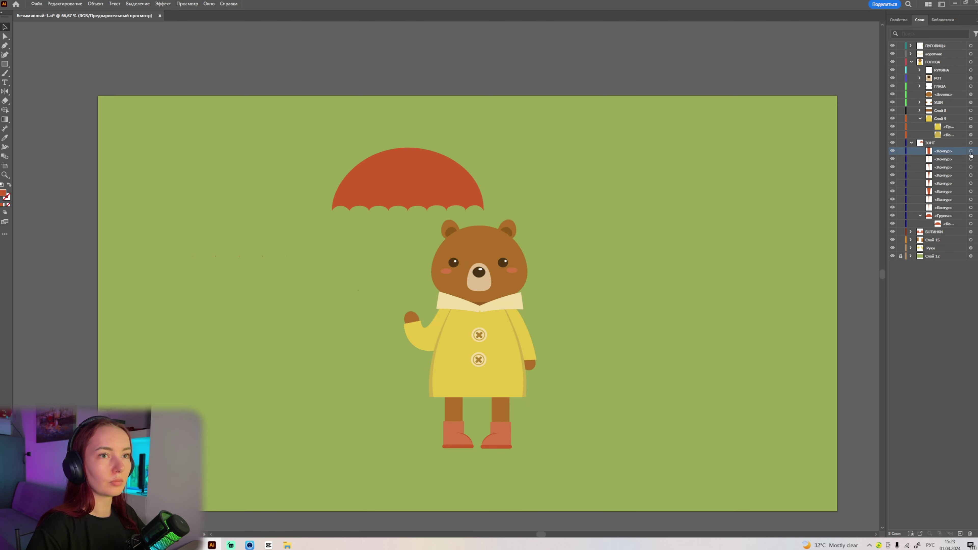
click(358, 290)
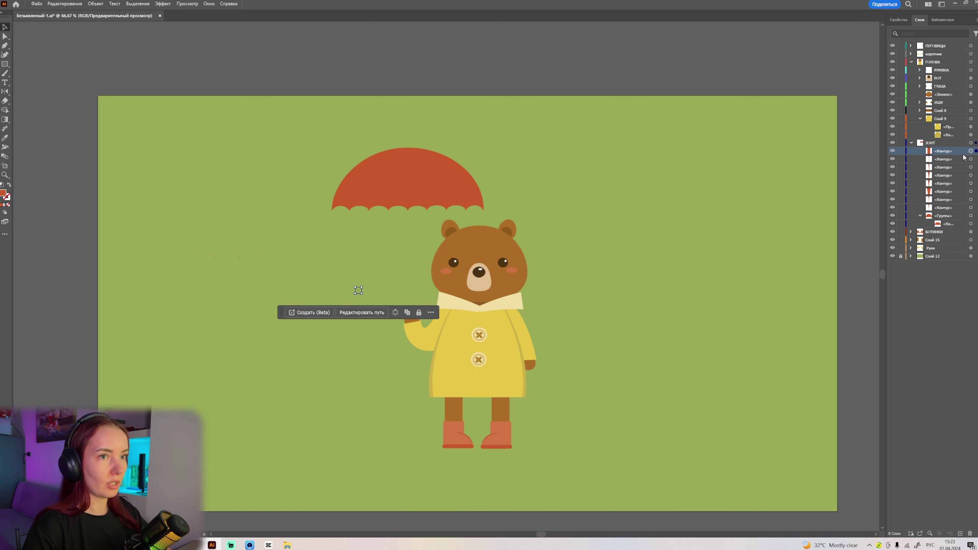
key(Delete)
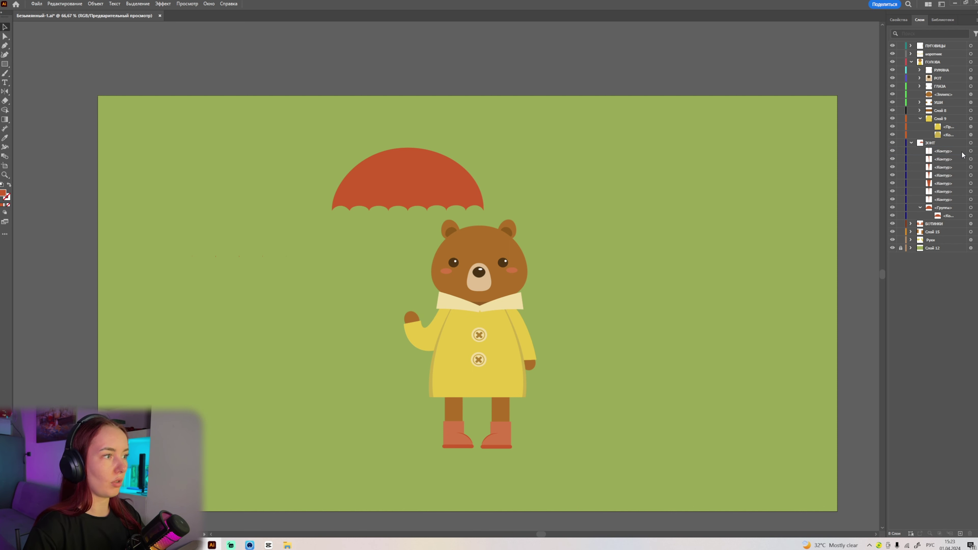
click(971, 152)
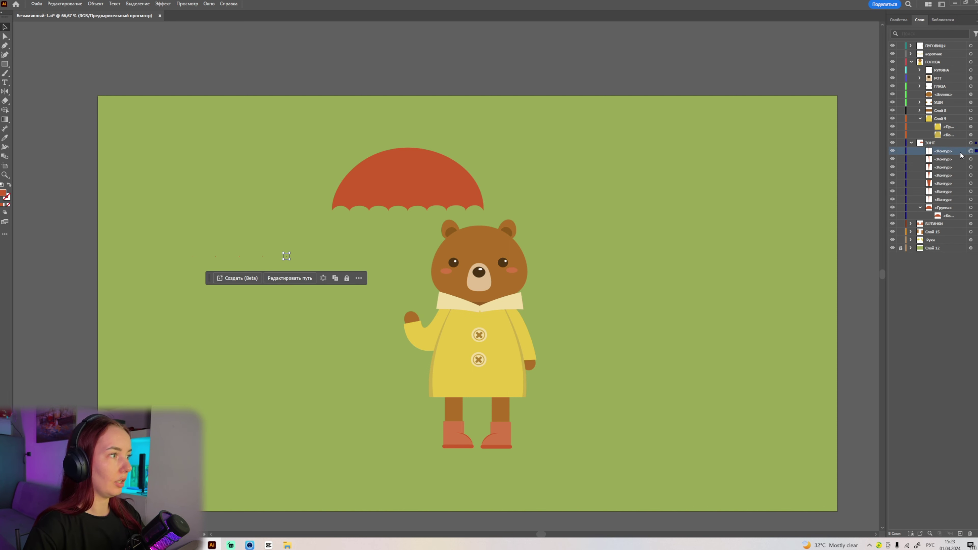
key(Delete)
click(971, 151)
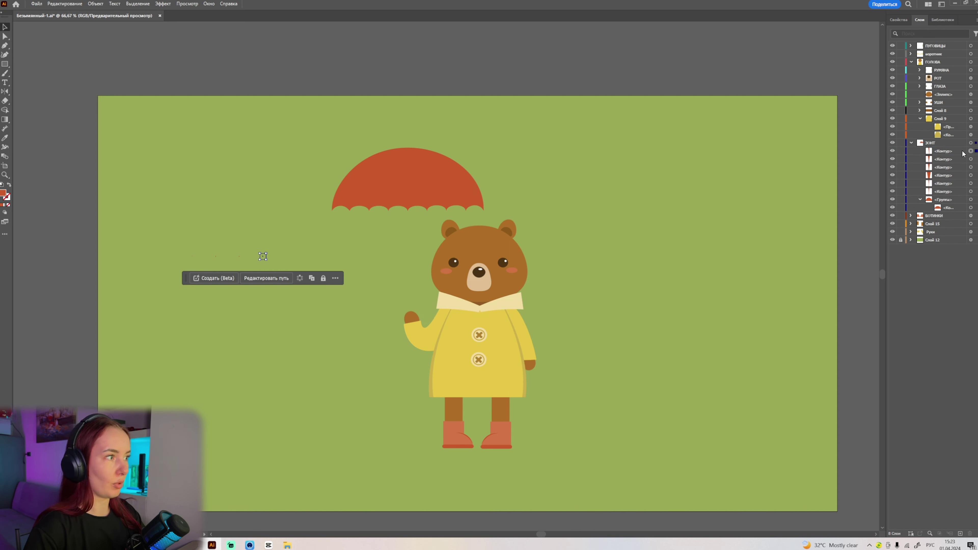
key(Delete)
click(970, 151)
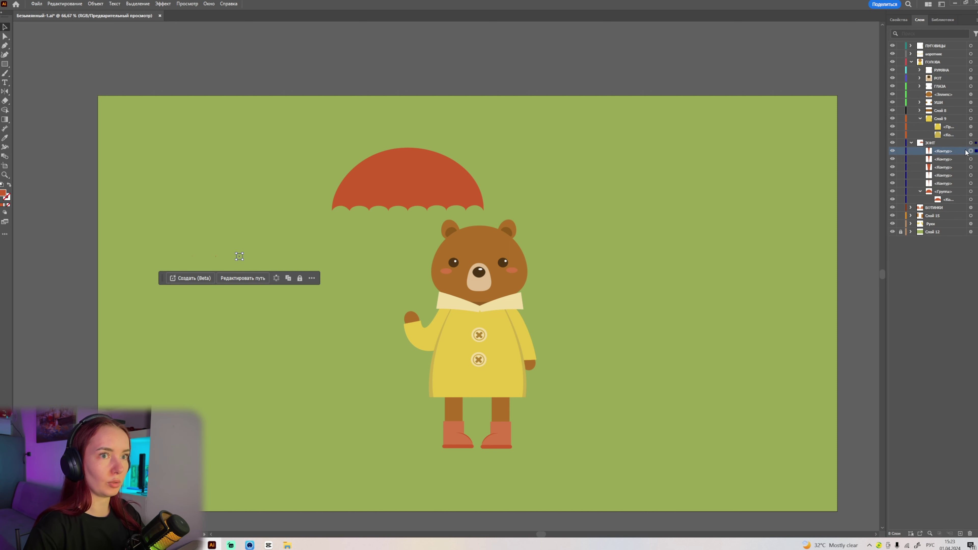
key(Delete)
click(970, 152)
key(Delete)
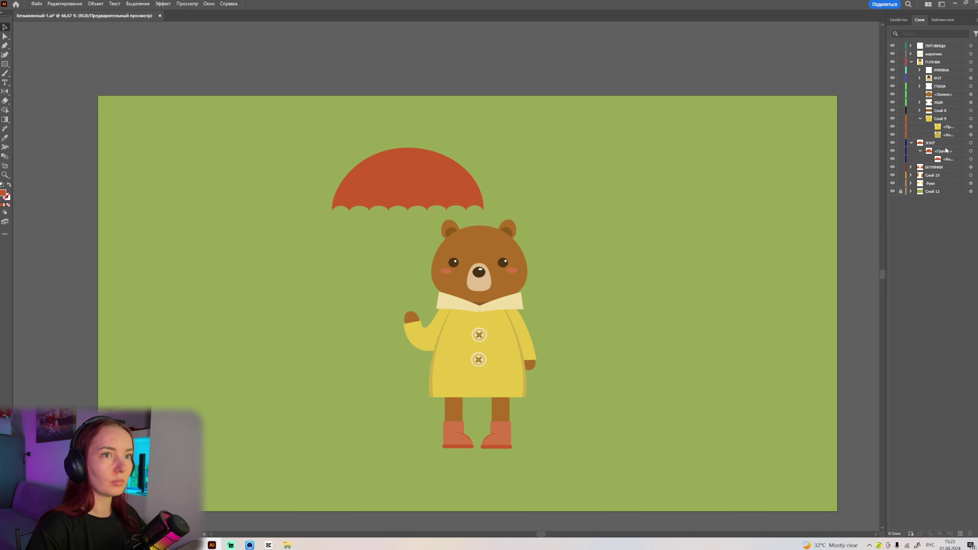
click(960, 533)
Step: Move Слой 17 into the ЗОНТ layer and draw a small #C63710 circle beside the umbrella
drag(943, 155, 940, 151)
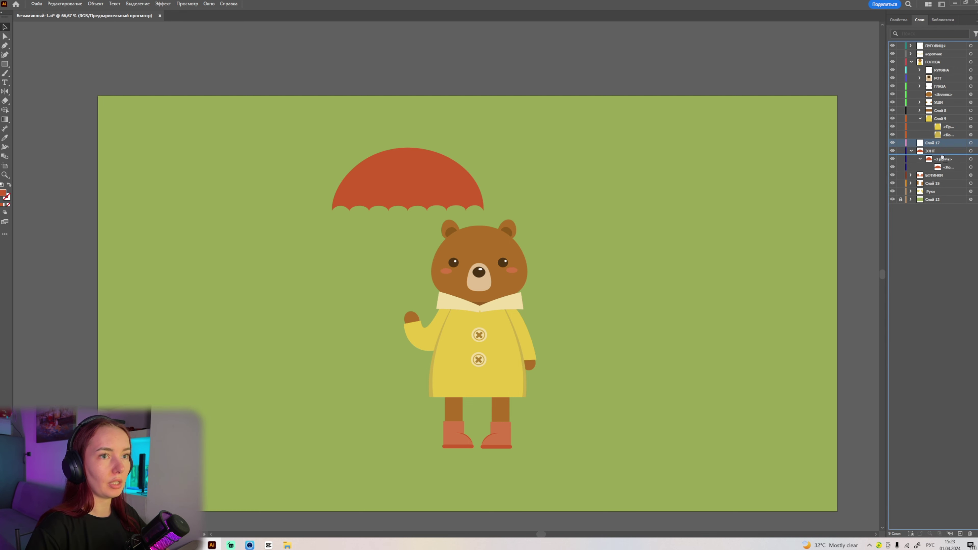
scroll(341, 75, up, 2)
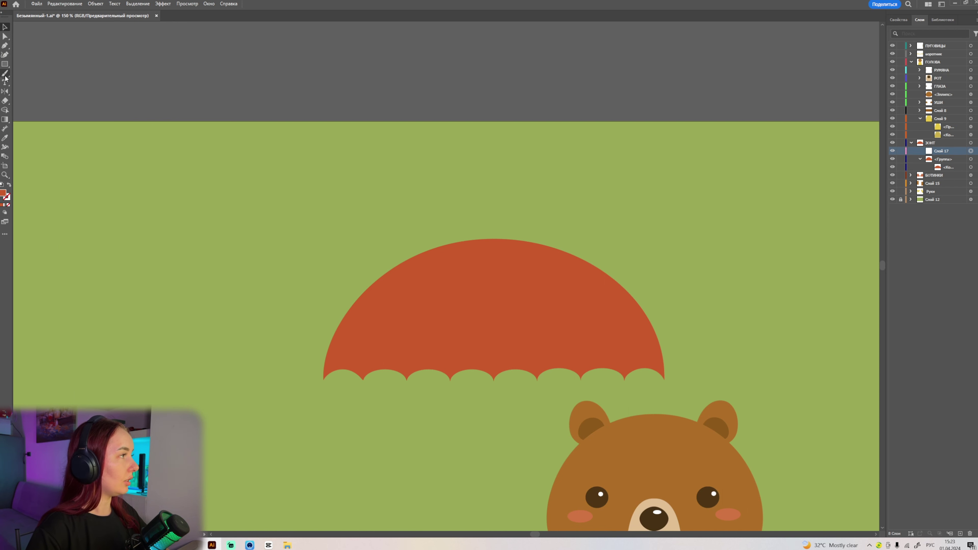
drag(5, 64, 38, 79)
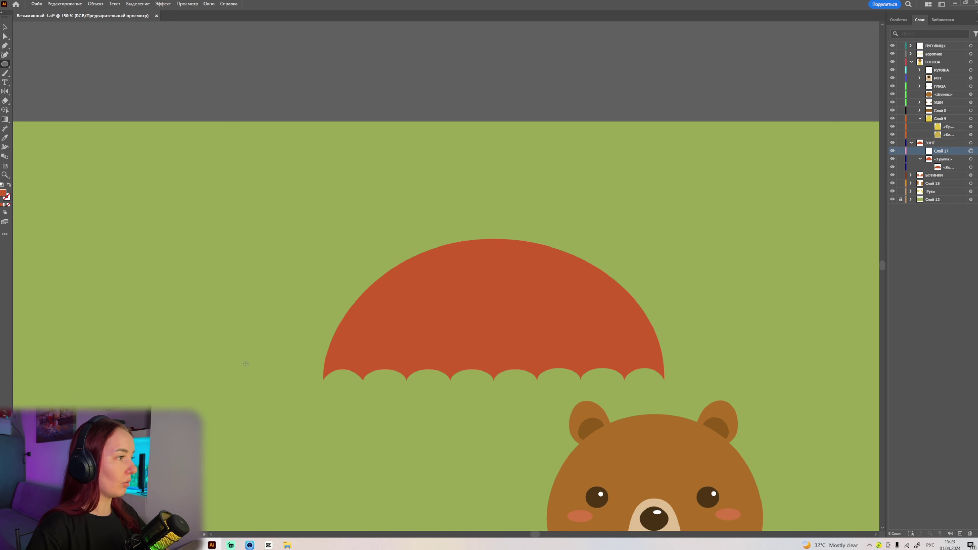
drag(246, 363, 257, 374)
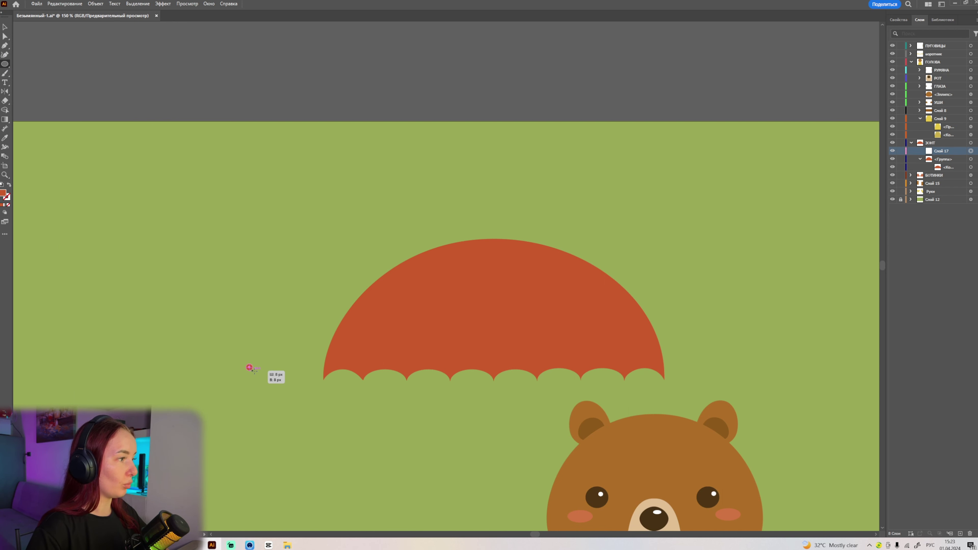
double_click(4, 194)
drag(590, 171, 595, 168)
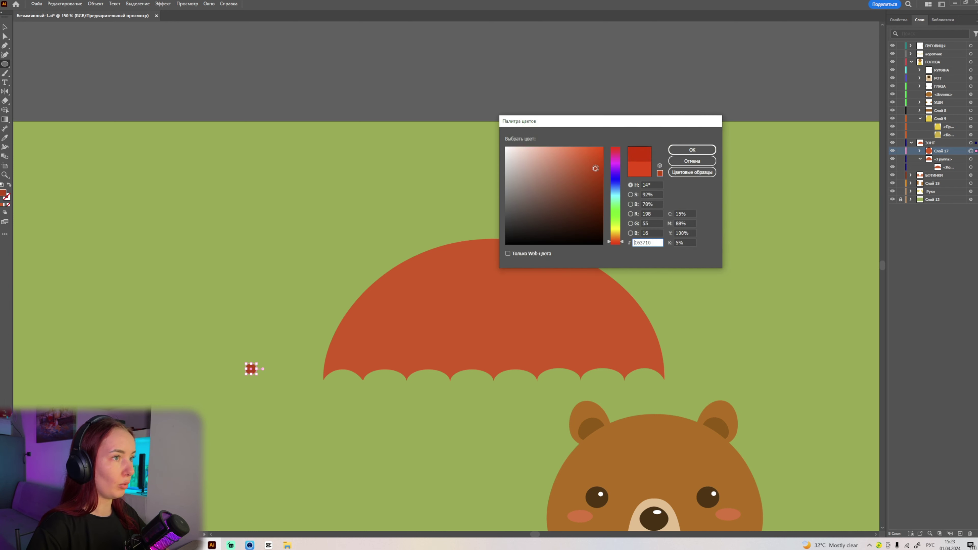
click(692, 149)
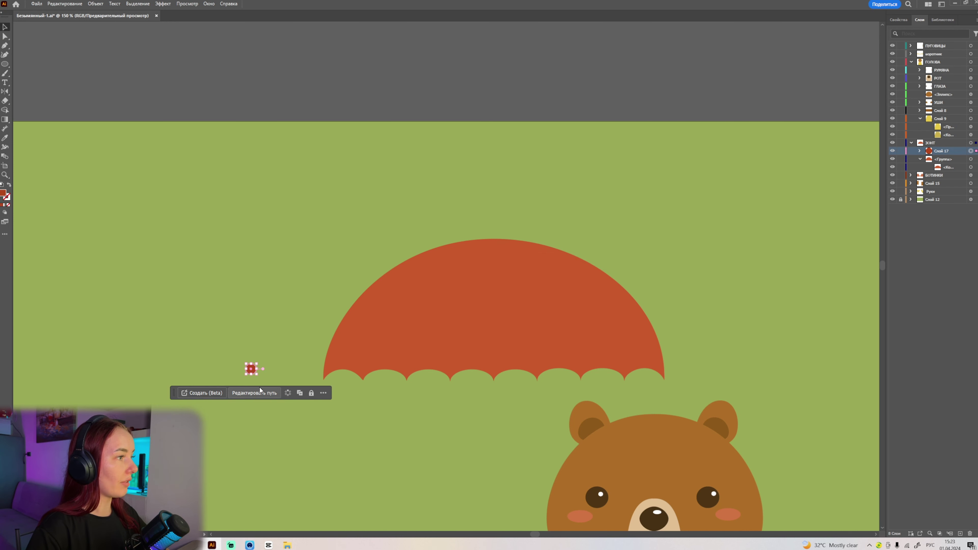
Step: Place the dark red circle and its first copies on the leftmost scallop tips
mouse_move(251, 369)
mouse_down()
mouse_move(327, 382)
mouse_move(443, 274)
mouse_move(360, 383)
mouse_up()
click(462, 433)
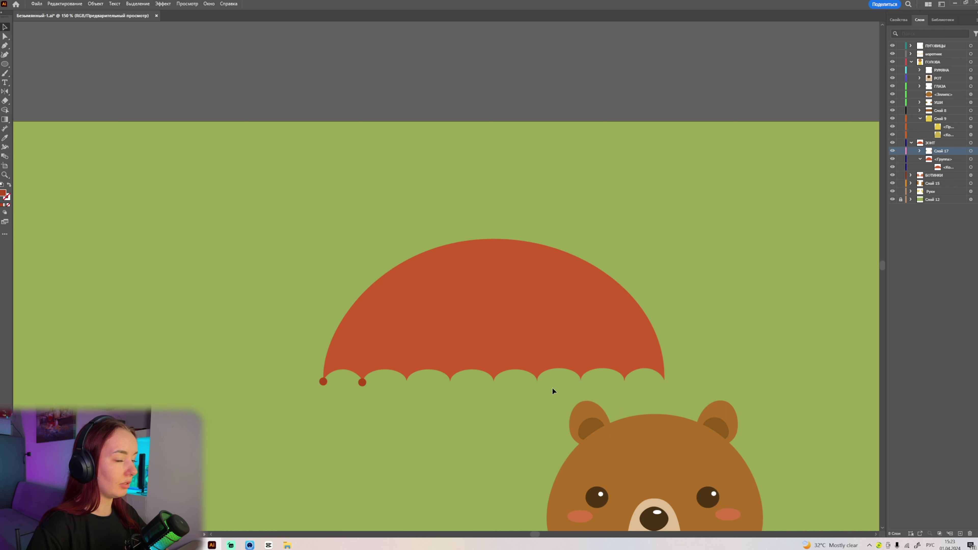
scroll(483, 468, up, 2)
drag(242, 296, 331, 298)
mouse_move(331, 297)
mouse_down()
mouse_move(417, 298)
mouse_move(446, 275)
mouse_move(507, 297)
mouse_up()
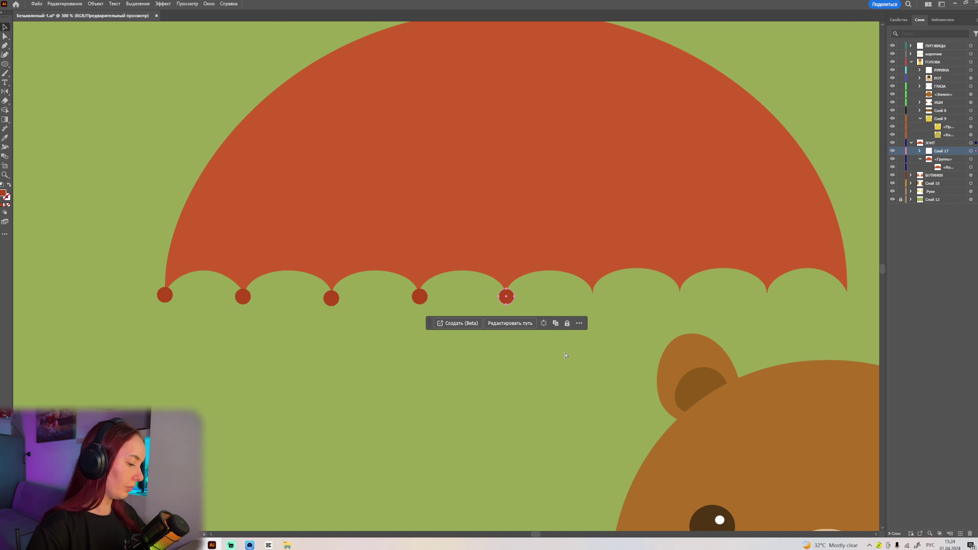
Step: Paste further circle copies onto the remaining scallop tips through the rightmost one
key(ctrl+z)
drag(446, 274, 595, 298)
key(ctrl+f)
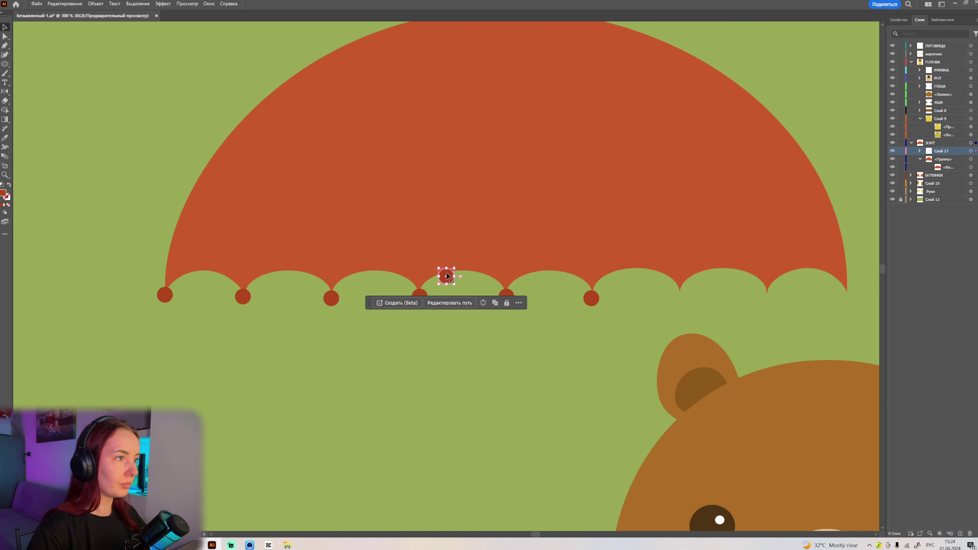
mouse_move(446, 275)
mouse_down()
mouse_move(690, 289)
mouse_move(681, 297)
mouse_up()
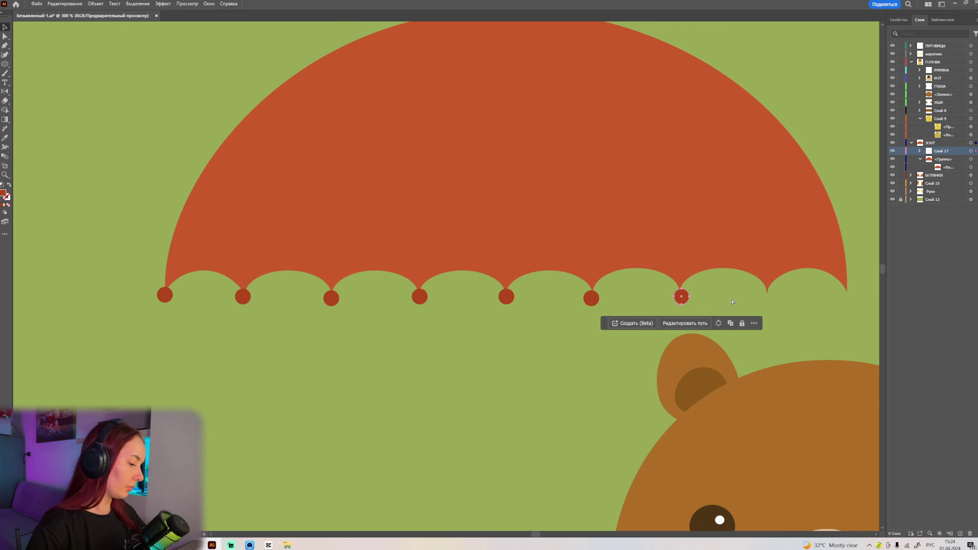
key(ctrl+f)
drag(447, 276, 771, 294)
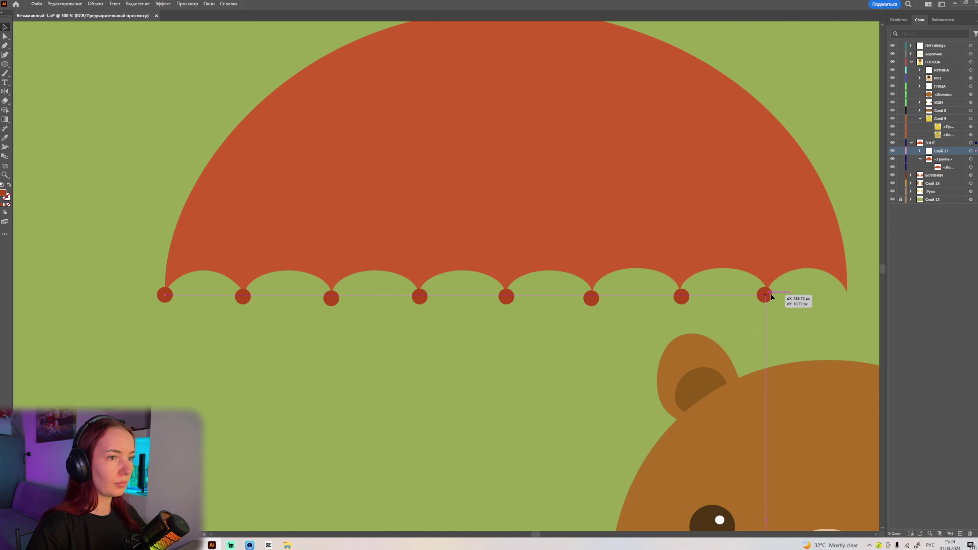
key(ctrl+f)
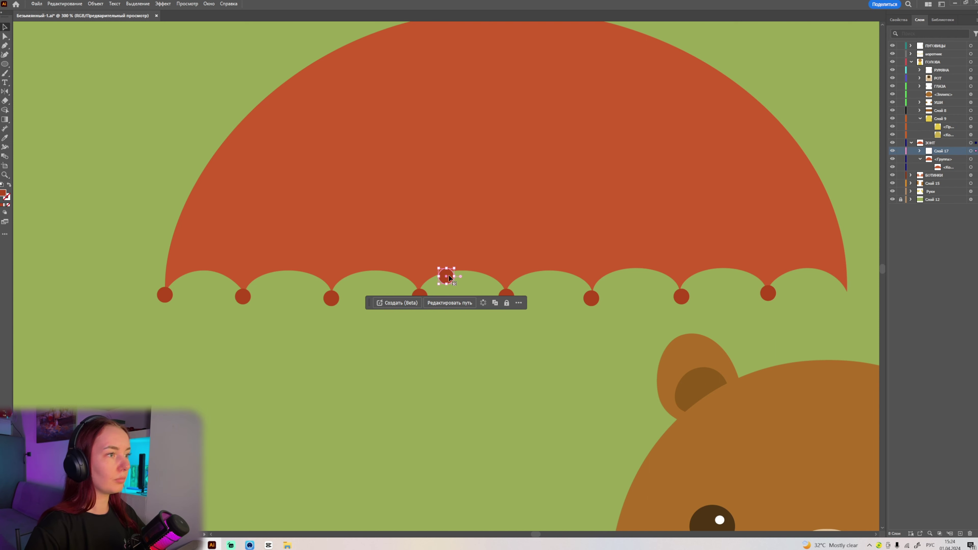
drag(446, 275, 849, 294)
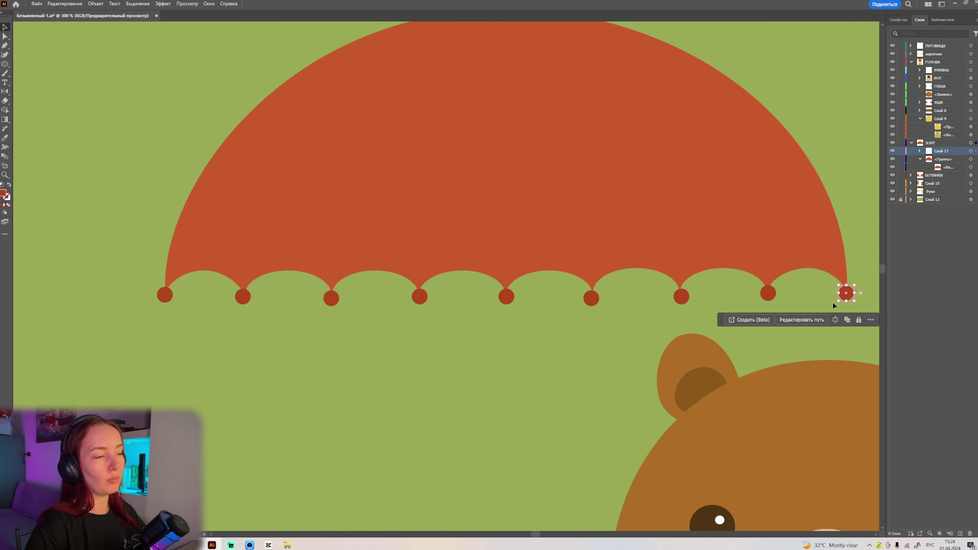
Step: Align all tip circles with Vertical Align Center, then begin the straight handle line
shift+click(769, 296)
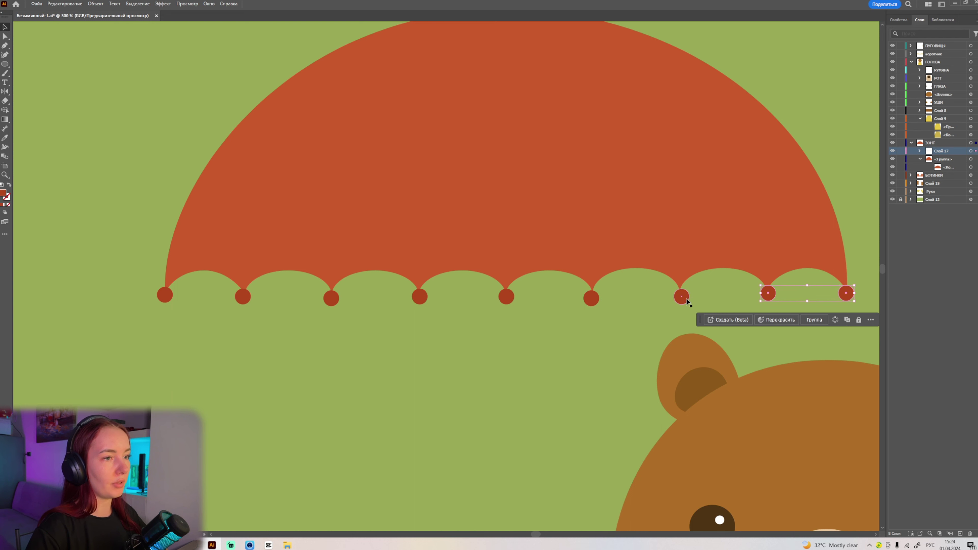
shift+click(682, 297)
shift+click(593, 299)
shift+click(508, 296)
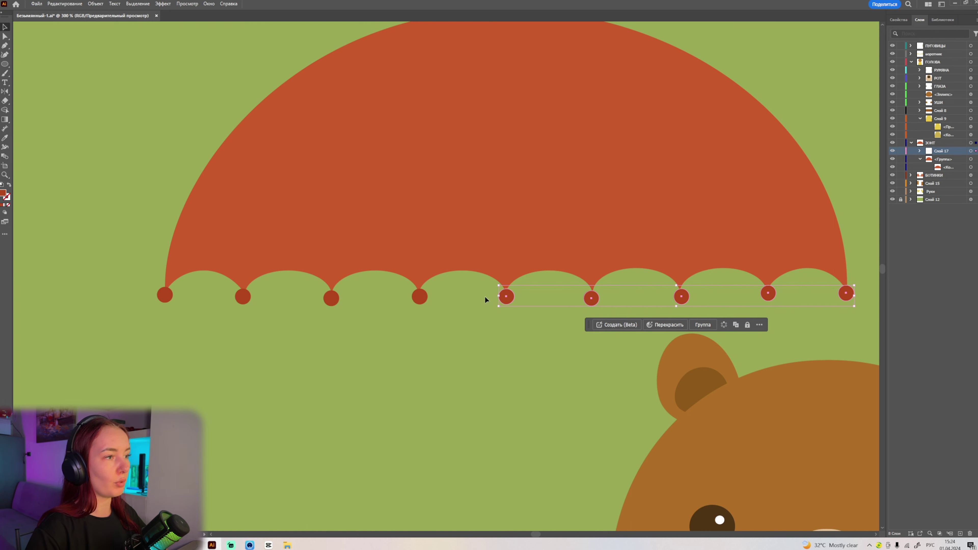
shift+click(416, 297)
shift+click(331, 298)
shift+click(240, 299)
shift+click(159, 295)
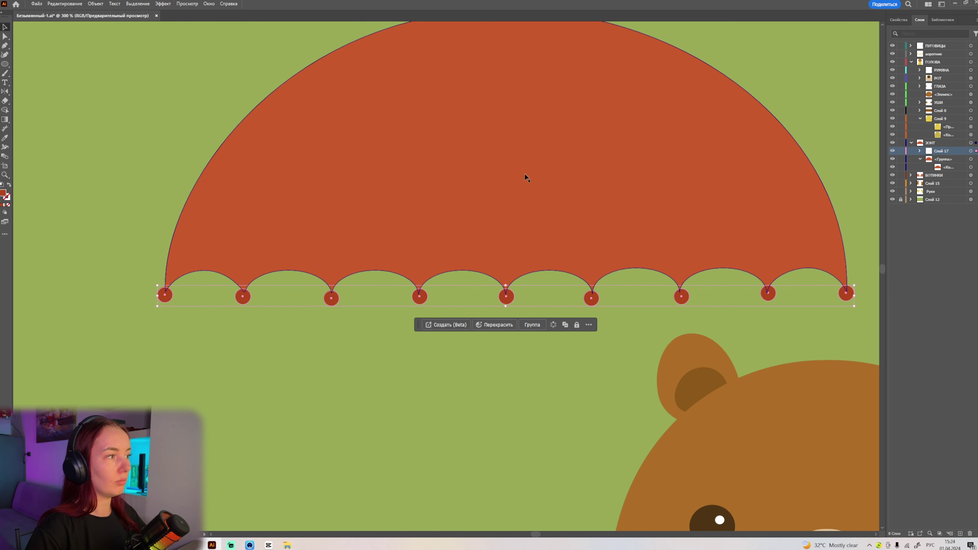
click(898, 19)
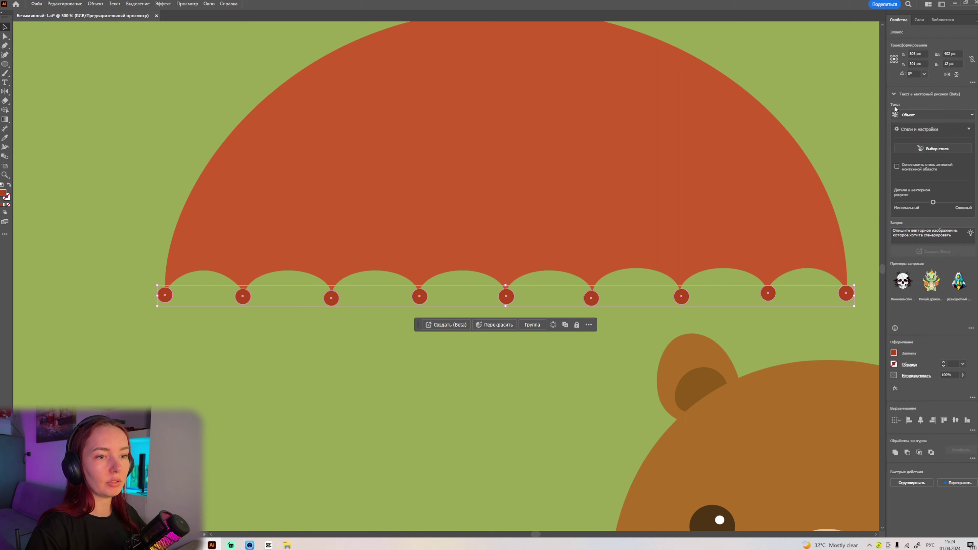
click(956, 420)
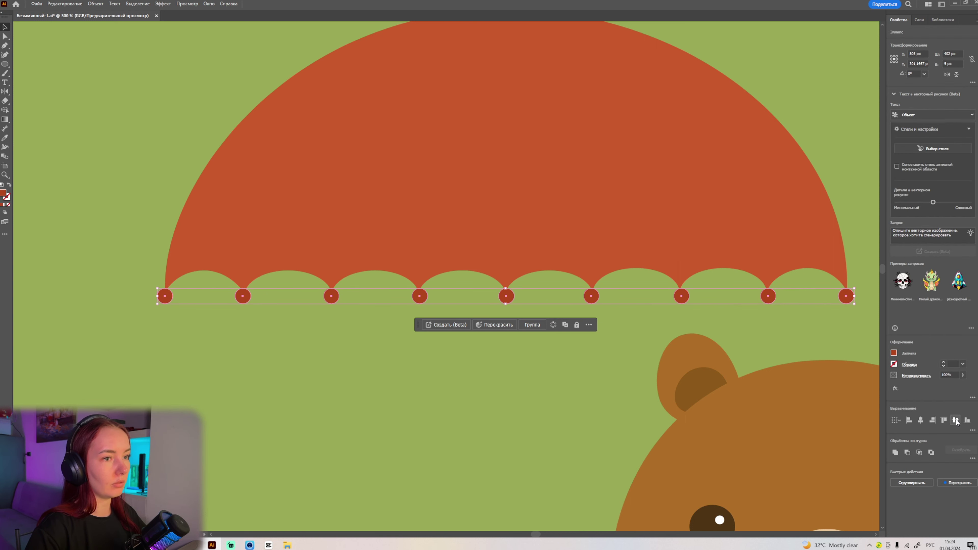
click(805, 324)
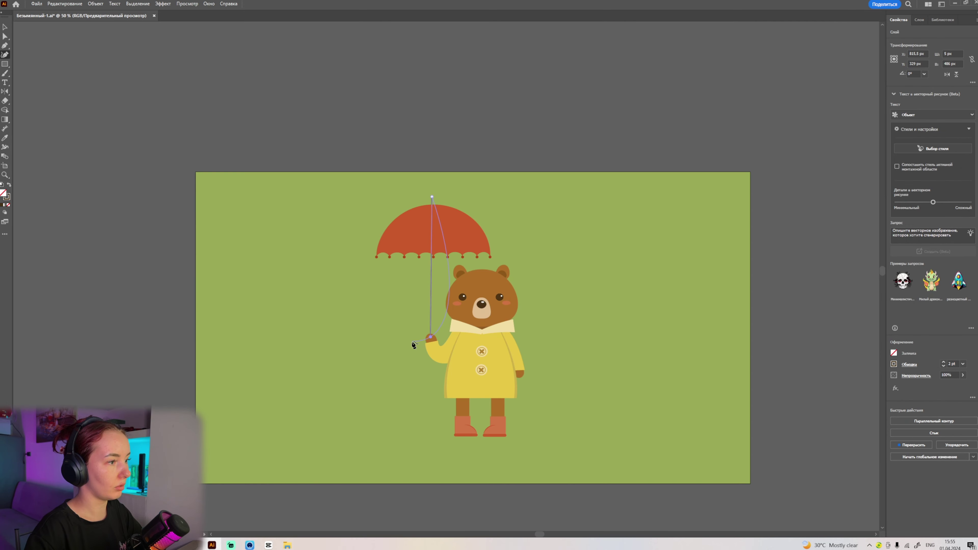
click(431, 337)
Step: Curve the handle's bottom into a rounded hook bending left with the Curvature tool
click(398, 335)
scroll(424, 347, up, 4)
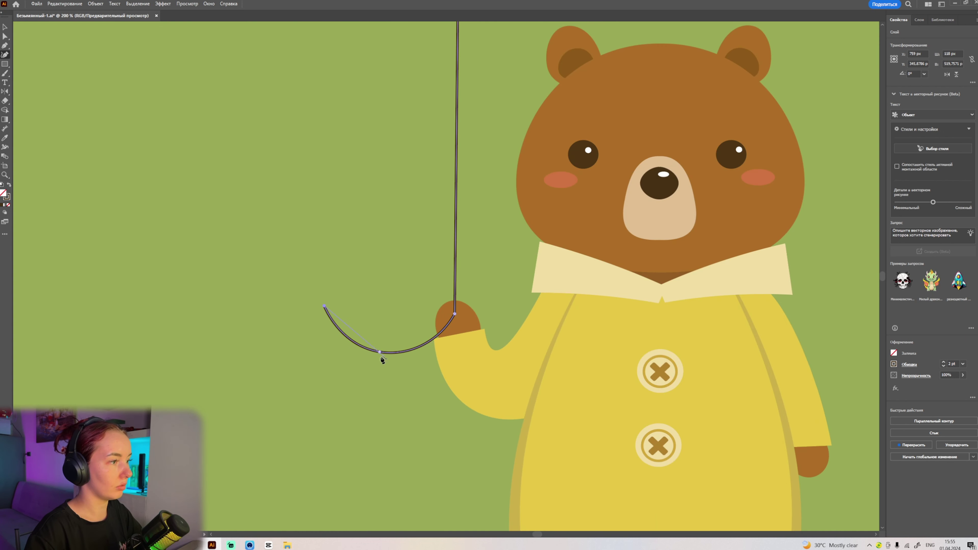
drag(396, 351, 393, 353)
click(455, 305)
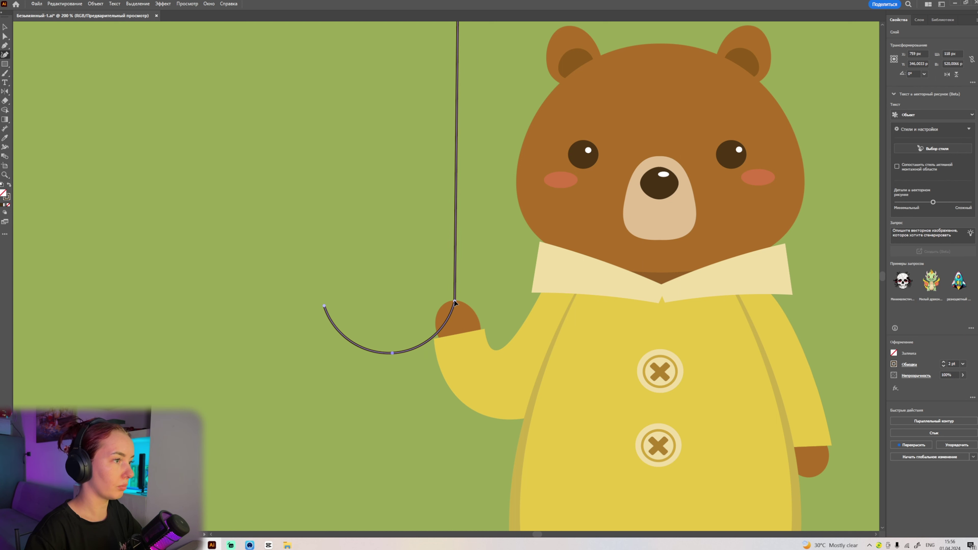
drag(325, 305, 364, 304)
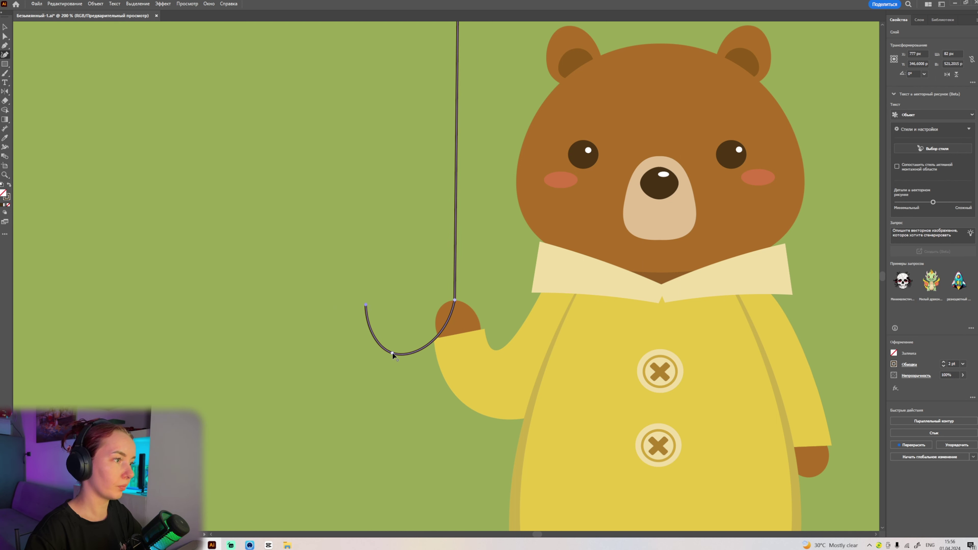
mouse_move(392, 353)
mouse_down()
mouse_move(412, 351)
mouse_move(405, 336)
mouse_up()
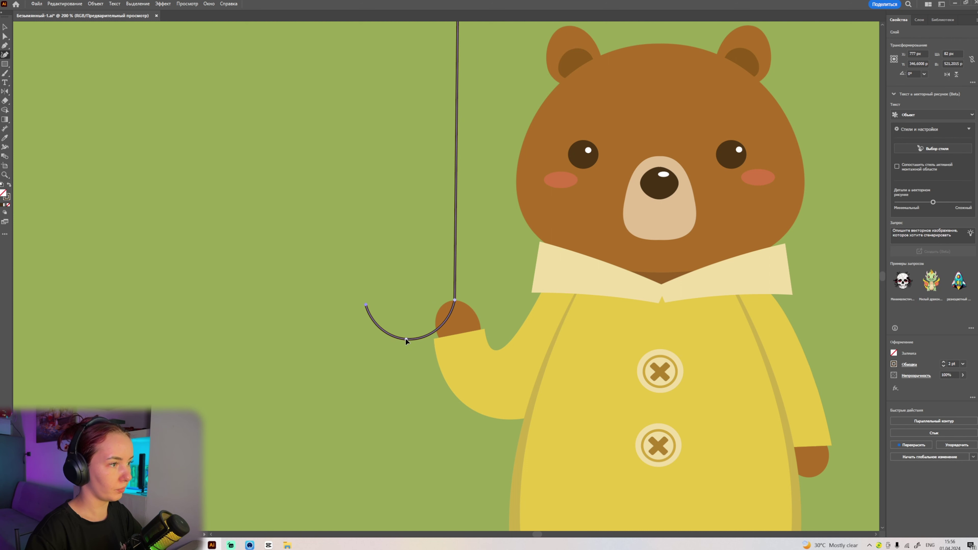
Step: Set the umbrella handle's stroke weight to 7 pt
click(5, 27)
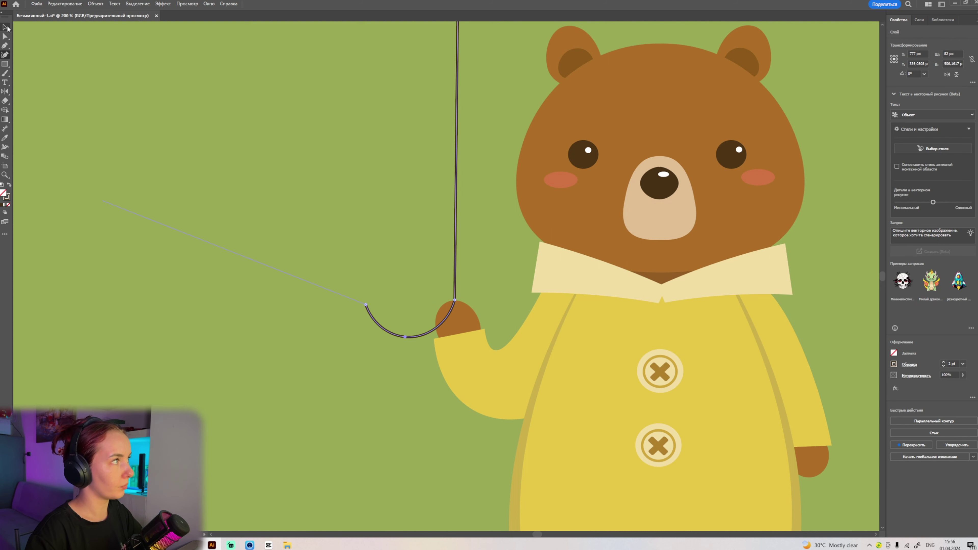
click(944, 362)
click(944, 363)
click(943, 363)
click(944, 362)
scroll(416, 251, down, 5)
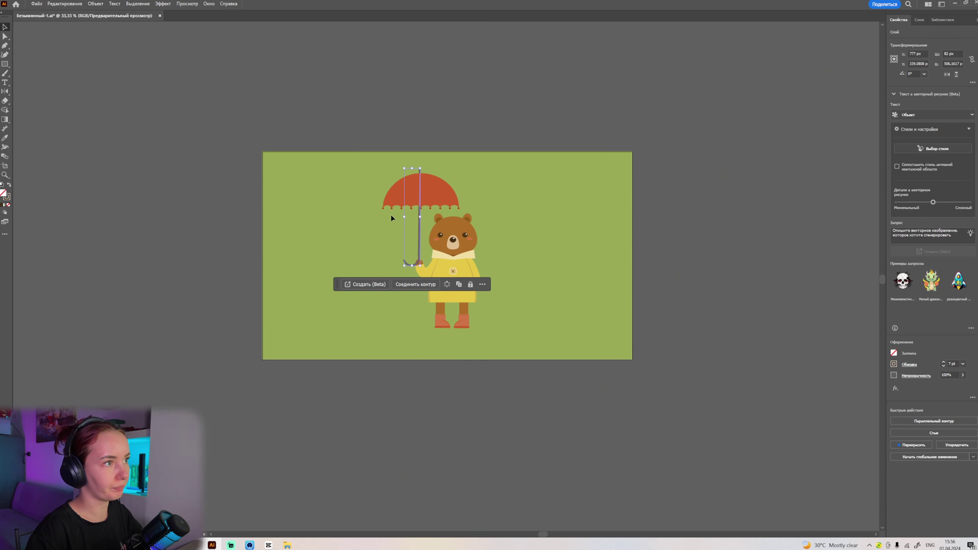
scroll(391, 214, up, 1)
scroll(391, 214, up, 2)
Step: Lock the ПУГОВИЦЫ, воротник, ГОЛОВА and ЗОНТ layers and add a new layer below Руки
click(204, 183)
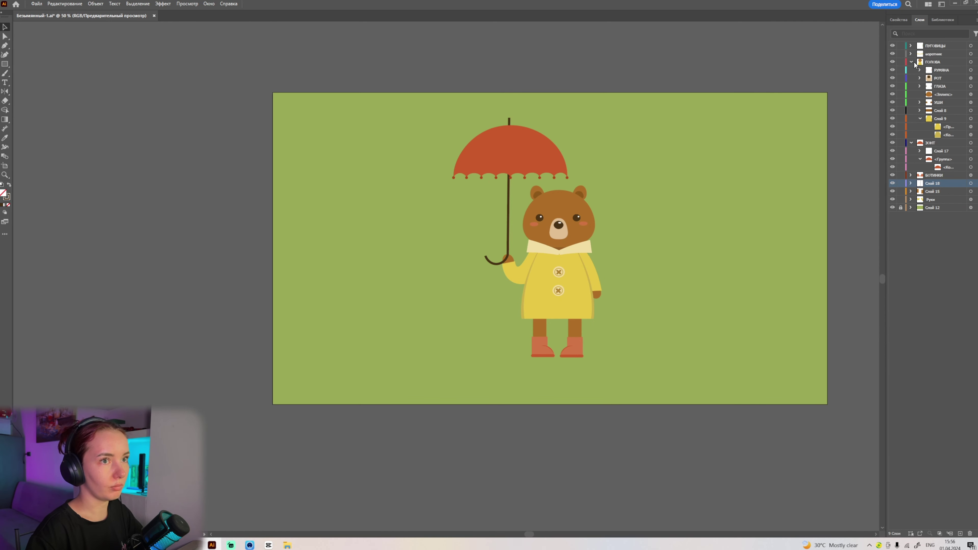
click(912, 62)
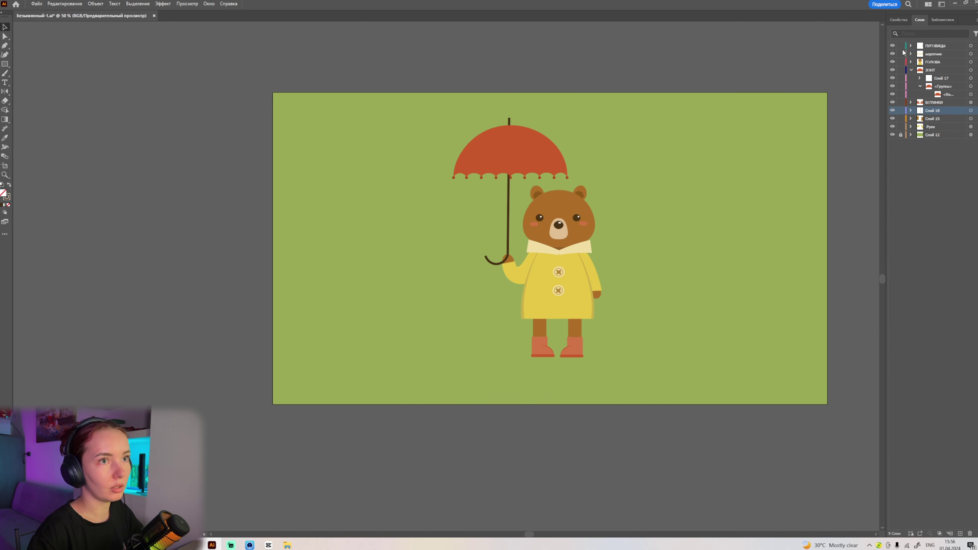
drag(901, 46, 901, 70)
click(916, 128)
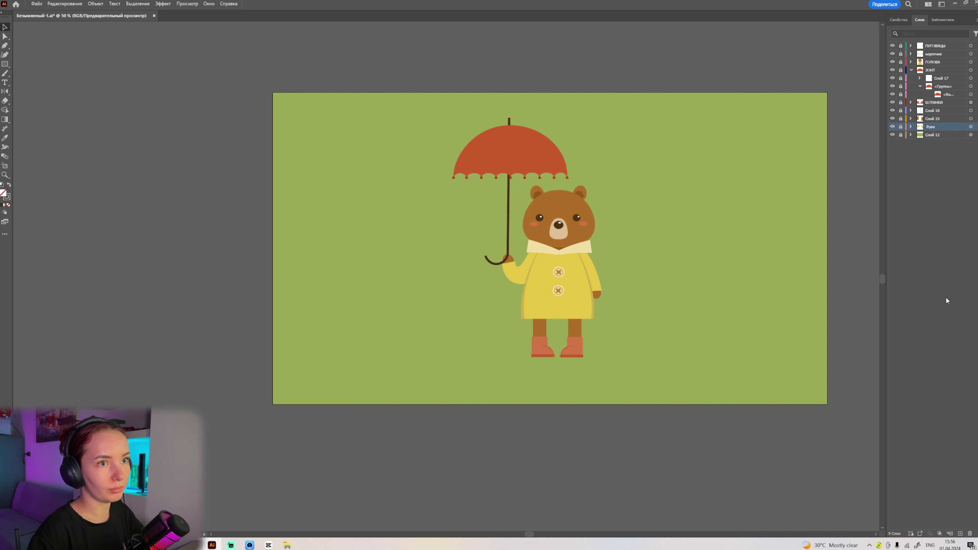
click(962, 533)
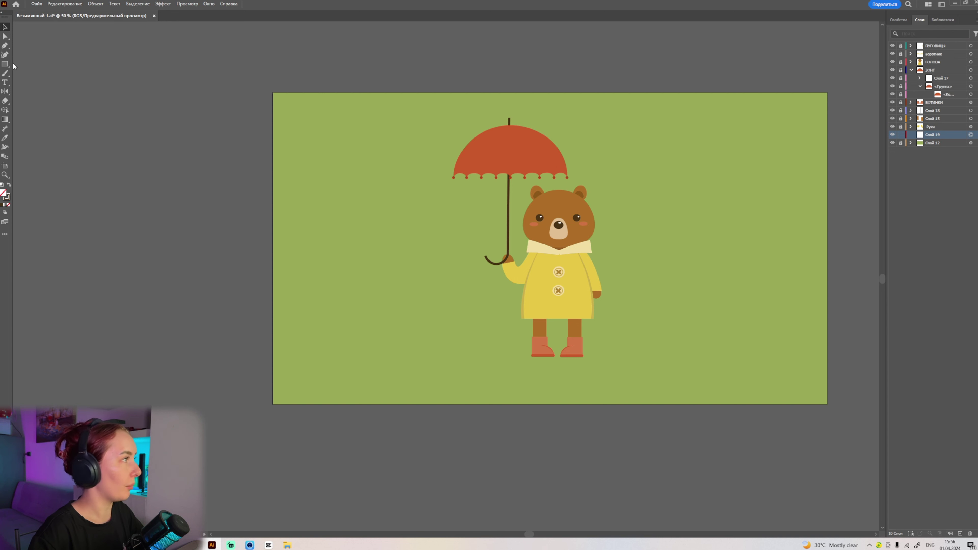
Step: With the Ellipse tool, eyedrop the background green and lighten the fill to BDCE80
click(5, 64)
click(26, 73)
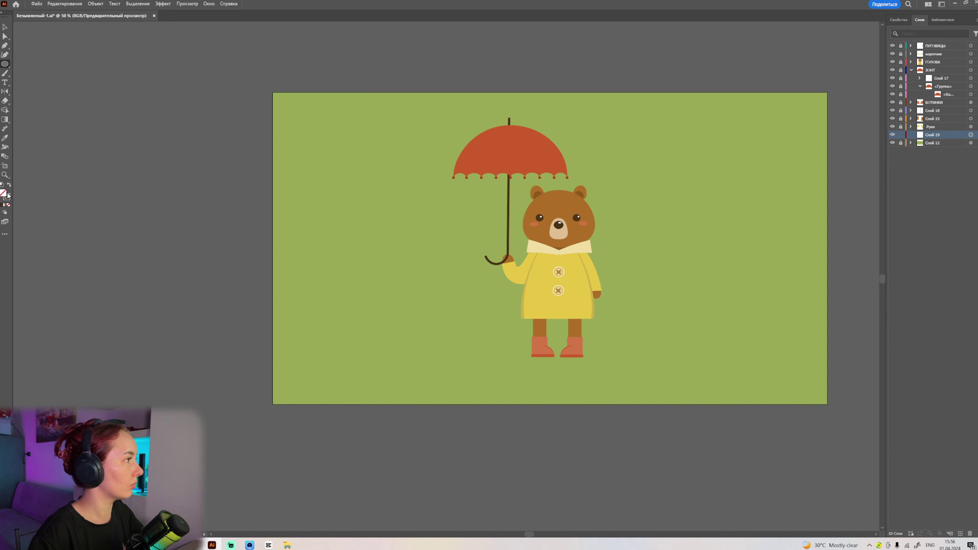
click(9, 186)
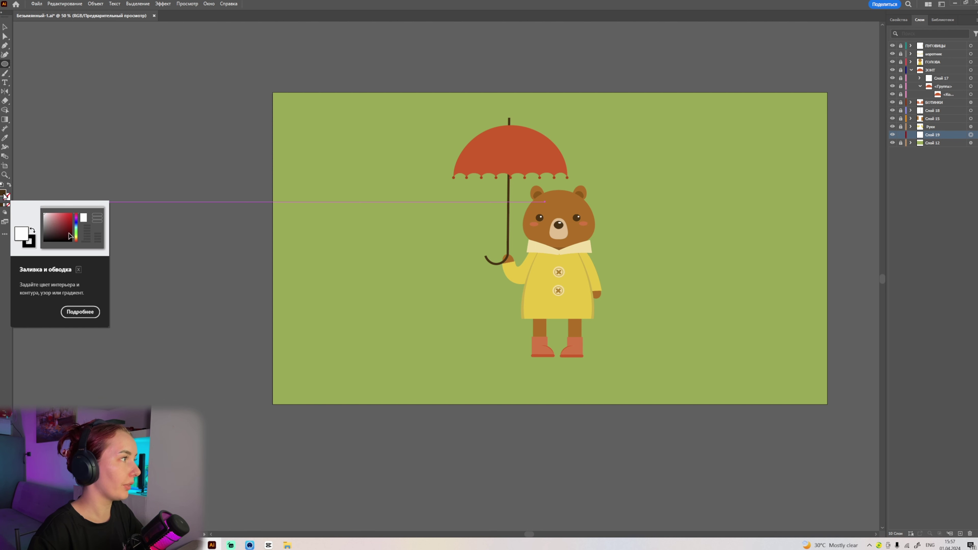
click(7, 138)
click(329, 215)
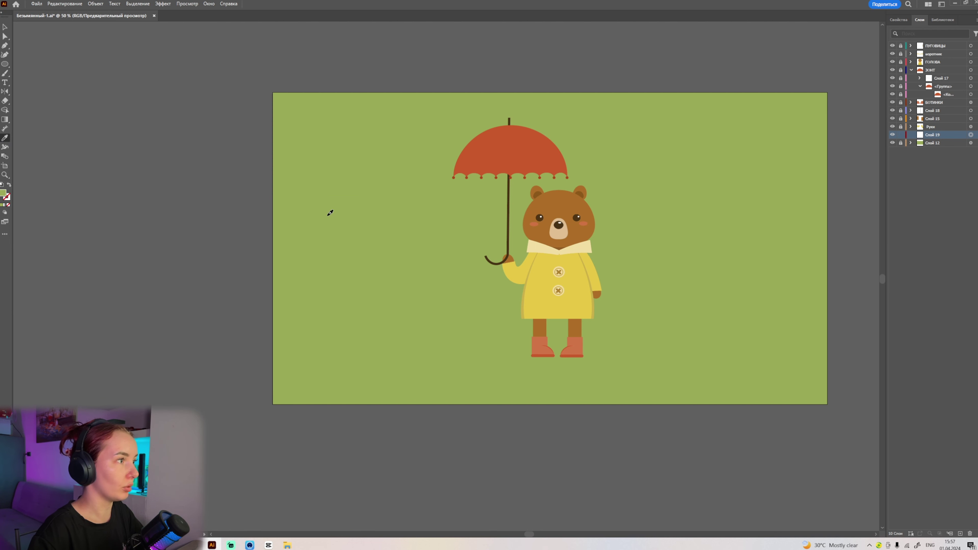
double_click(4, 193)
click(544, 162)
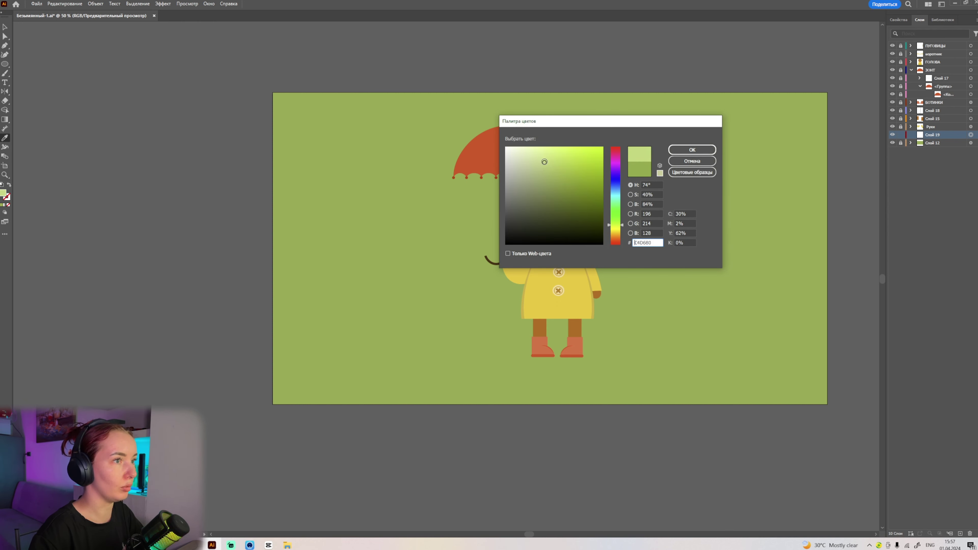
Step: Draw a large BDCE80 circle, centre it behind the bear, and add layer Слой 20
click(710, 150)
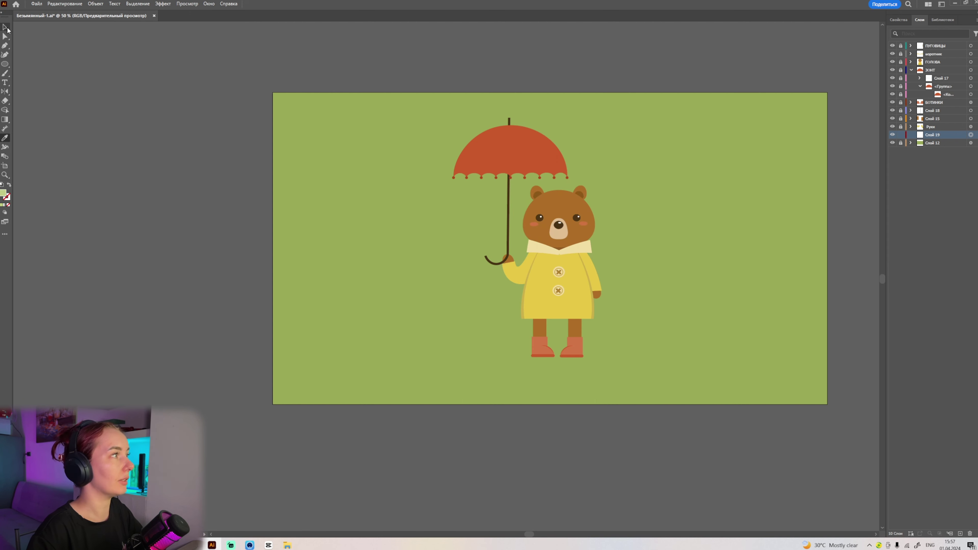
drag(383, 138, 655, 408)
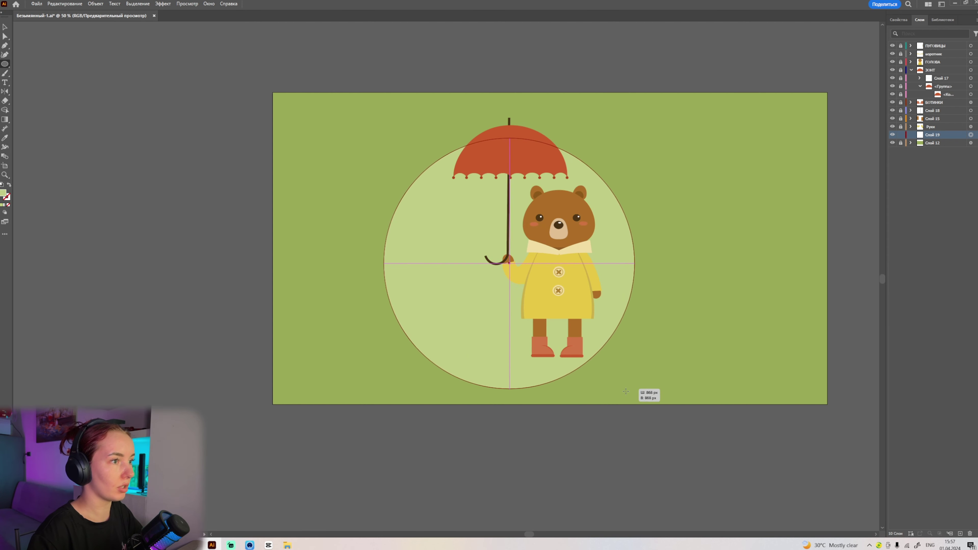
click(5, 26)
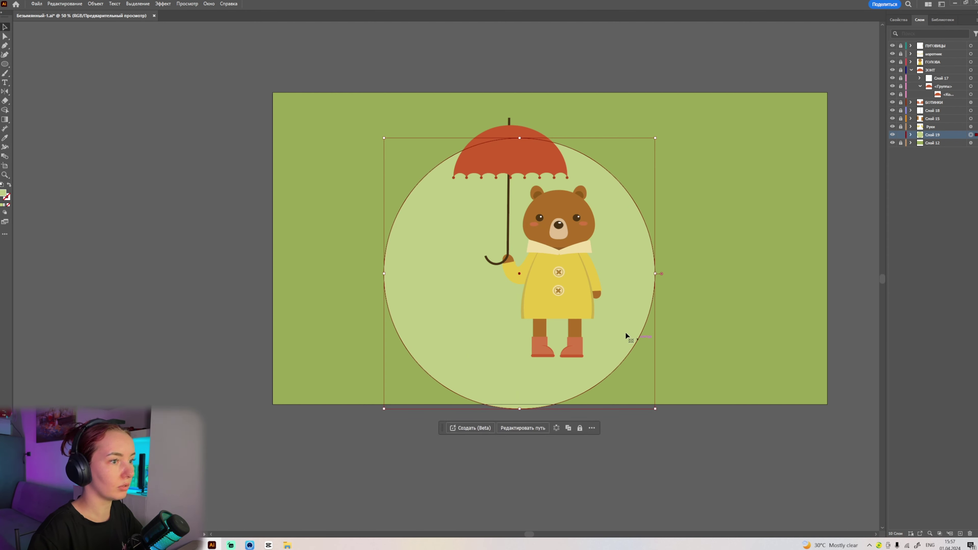
drag(622, 328, 654, 296)
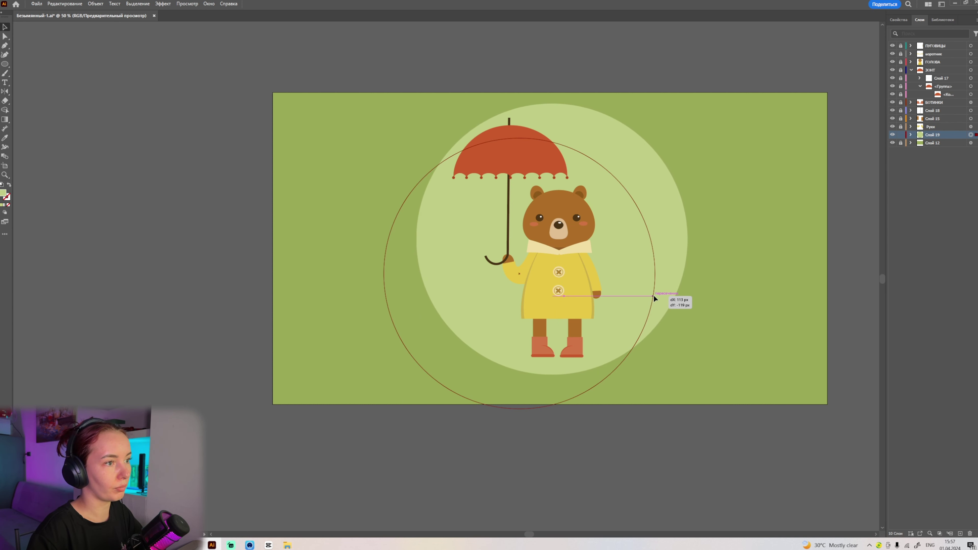
drag(654, 295, 653, 296)
click(753, 309)
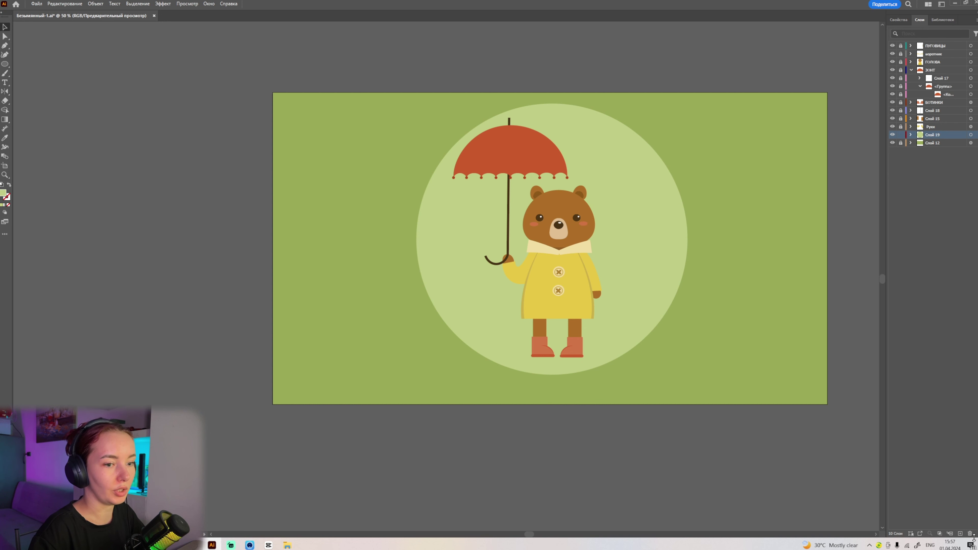
click(960, 534)
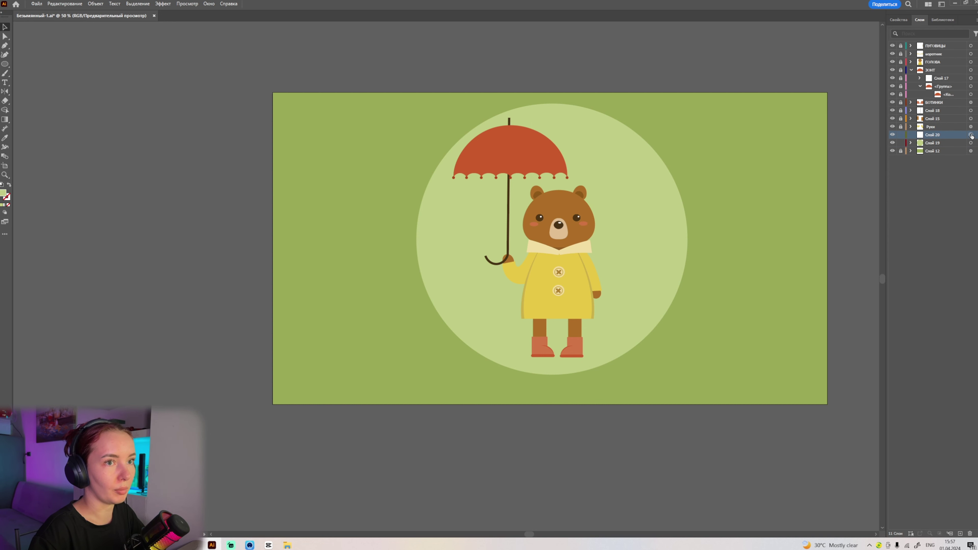
Step: Draw a ground rectangle across the circle's bottom and fill it with darker green AFC457
right_click(5, 65)
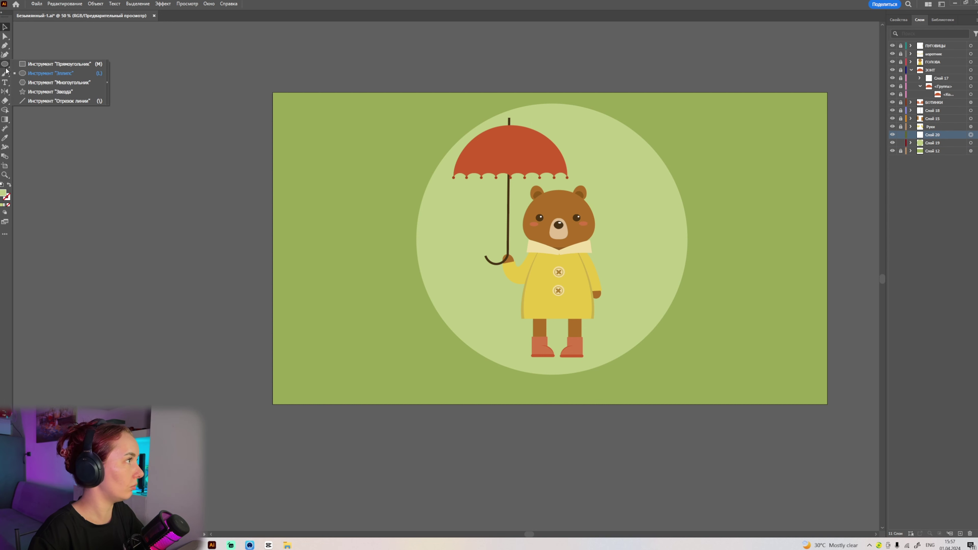
click(28, 64)
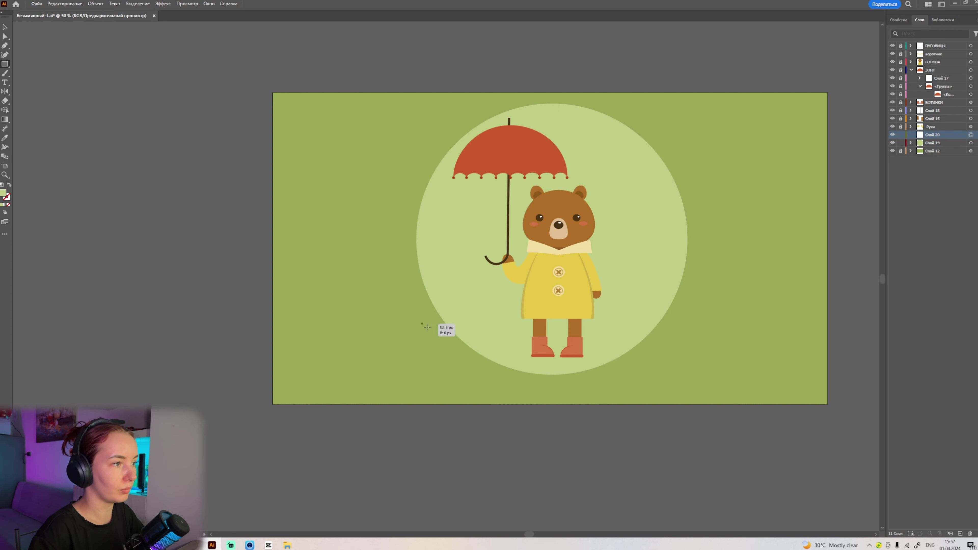
drag(422, 324, 682, 387)
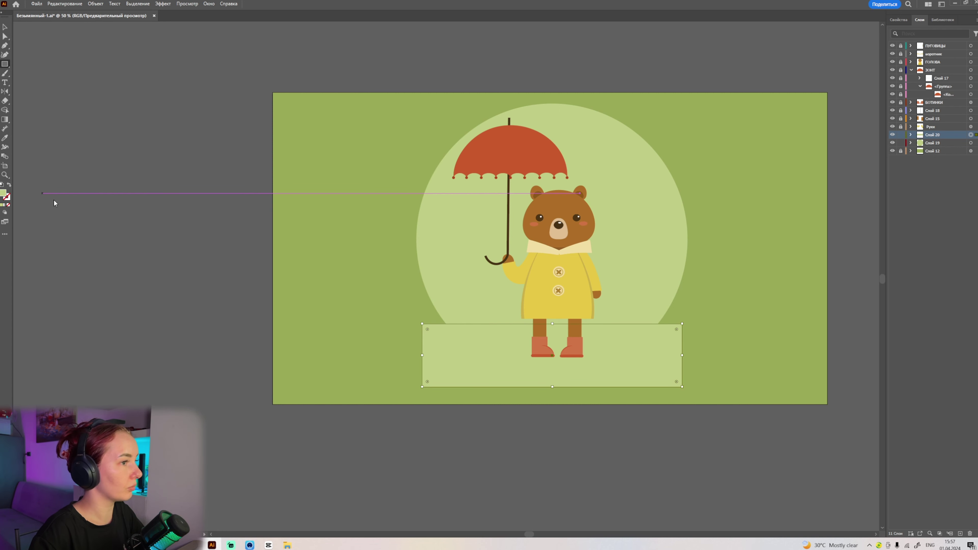
double_click(3, 193)
drag(542, 167, 558, 169)
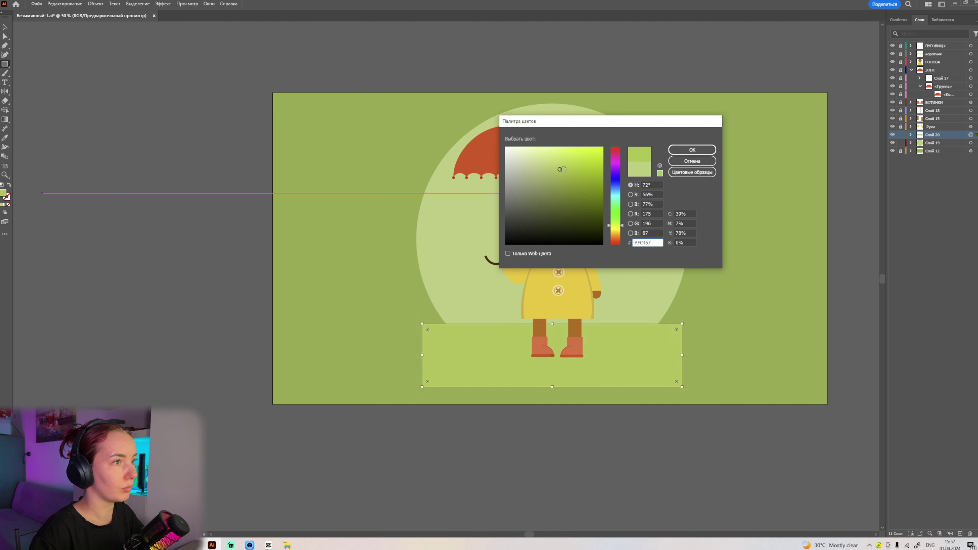
click(692, 149)
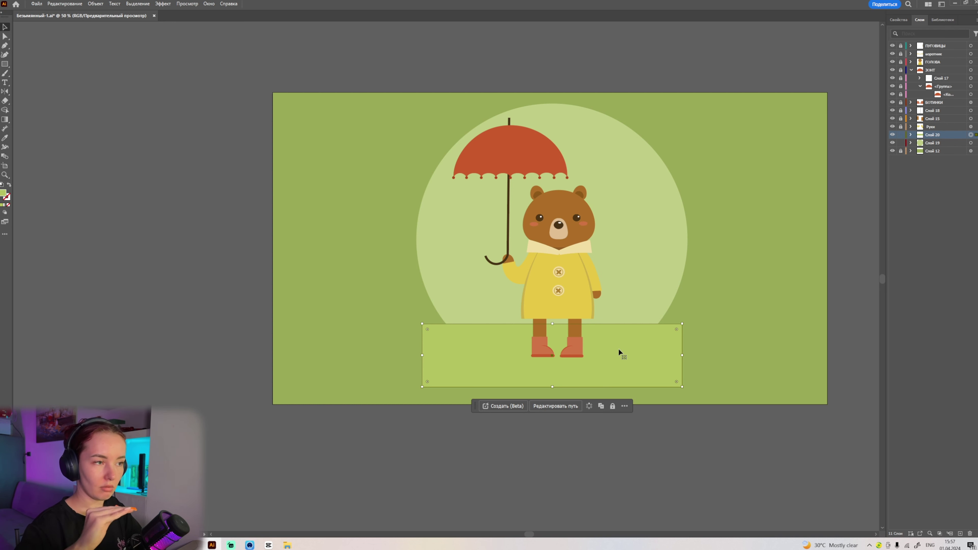
Step: Set a spare copy of the pale circle aside and select the circle with the ground rectangle
click(629, 222)
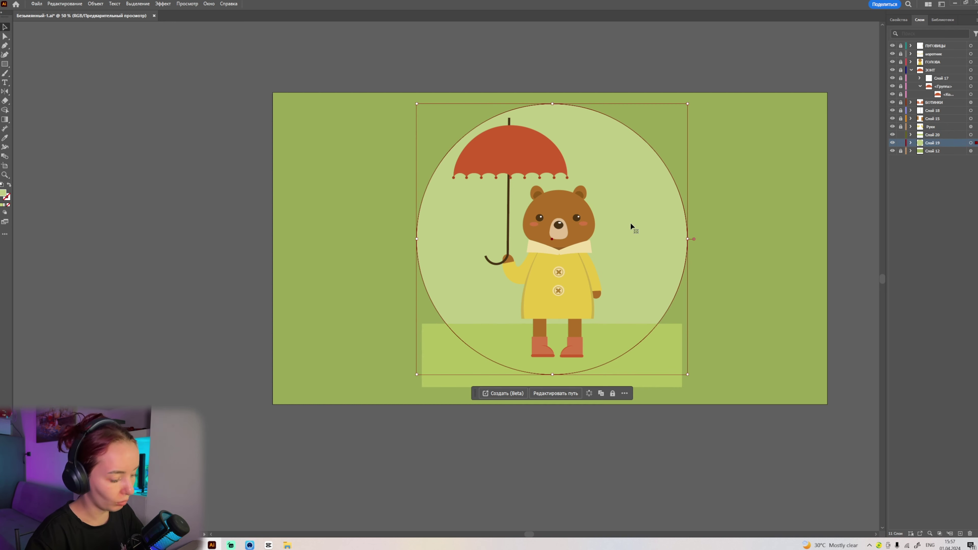
drag(631, 226, 343, 223)
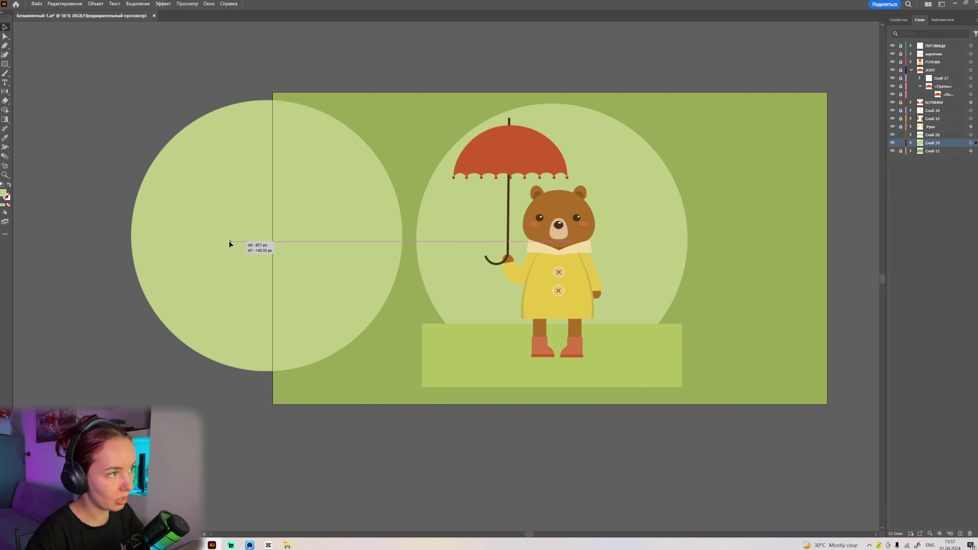
click(646, 266)
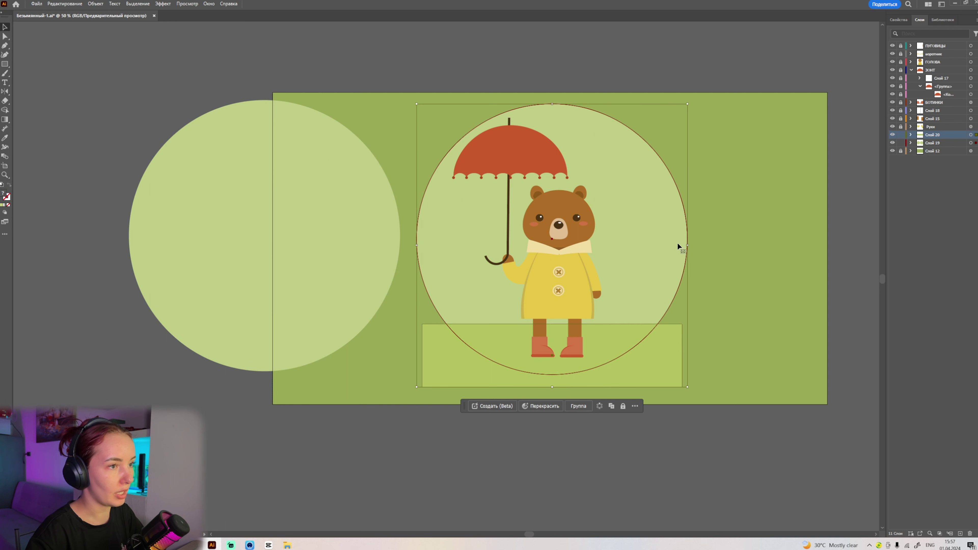
click(899, 19)
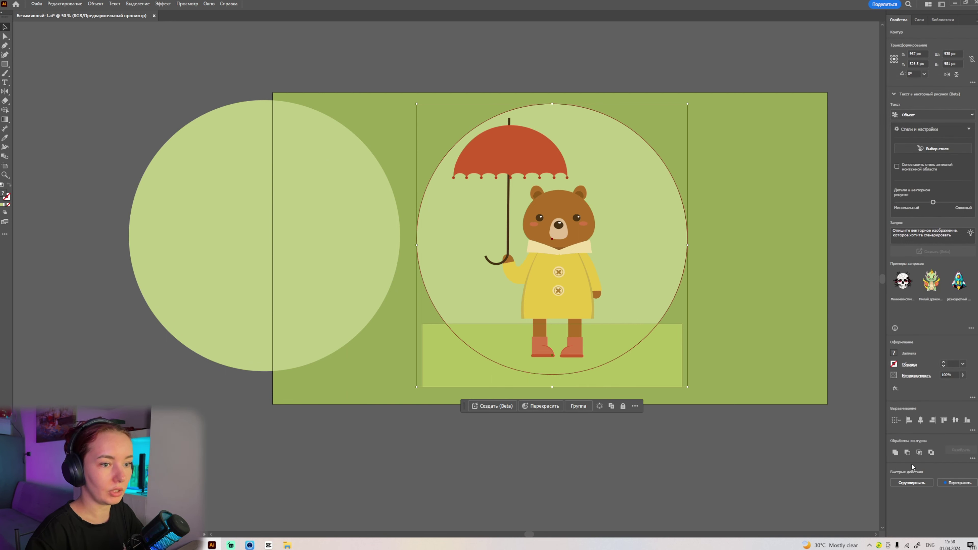
Step: Apply Pathfinder Intersect to the circle and rectangle, then return the spare circle behind the bear
click(908, 453)
key(ctrl+z)
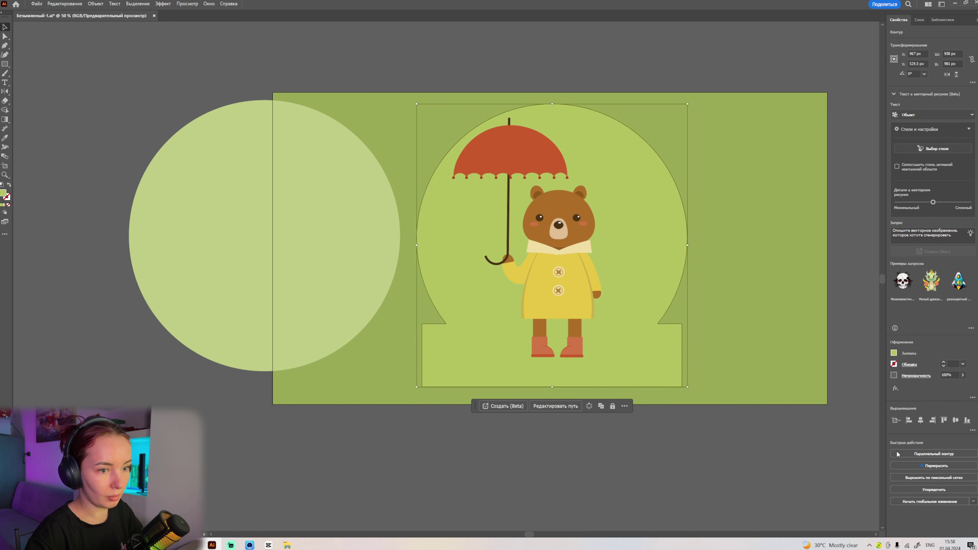
key(ctrl+z)
click(919, 454)
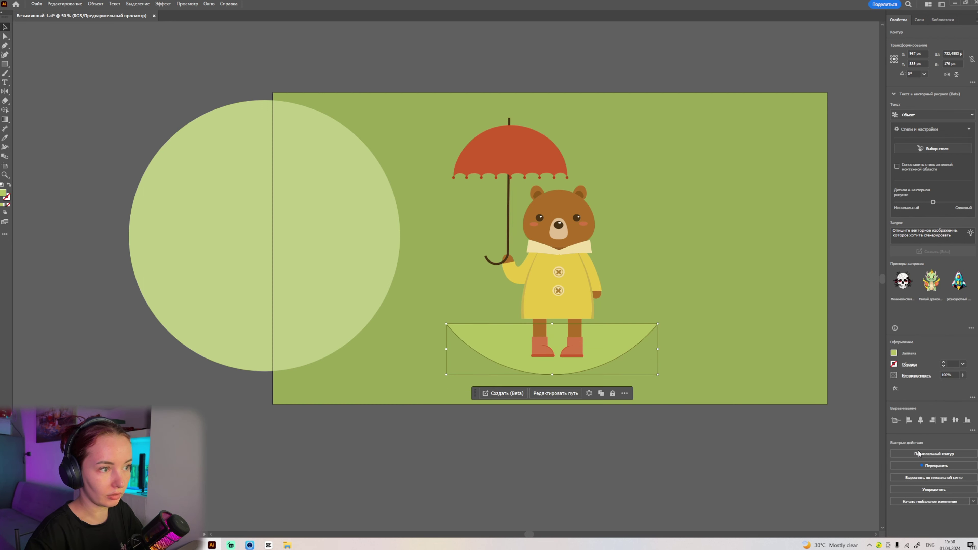
key(ctrl+z)
click(931, 452)
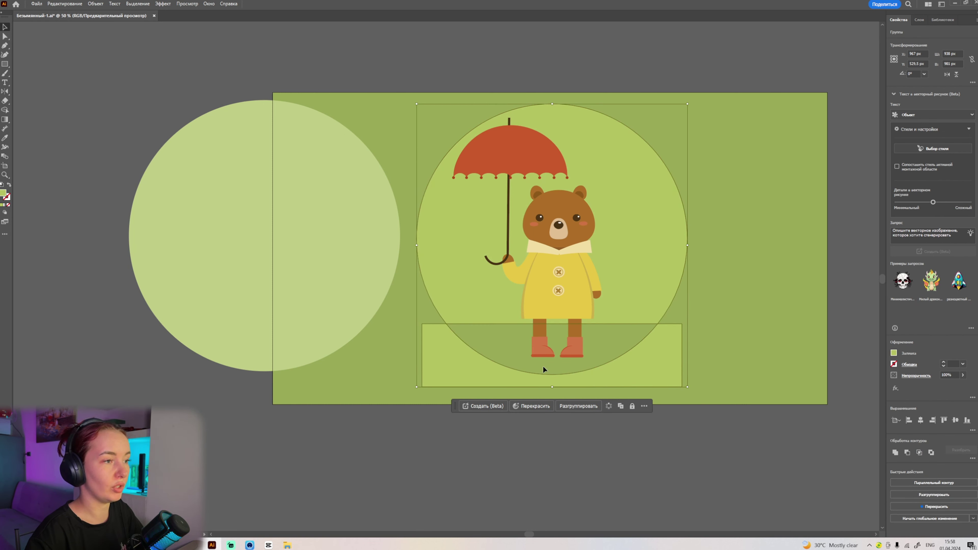
key(ctrl+z)
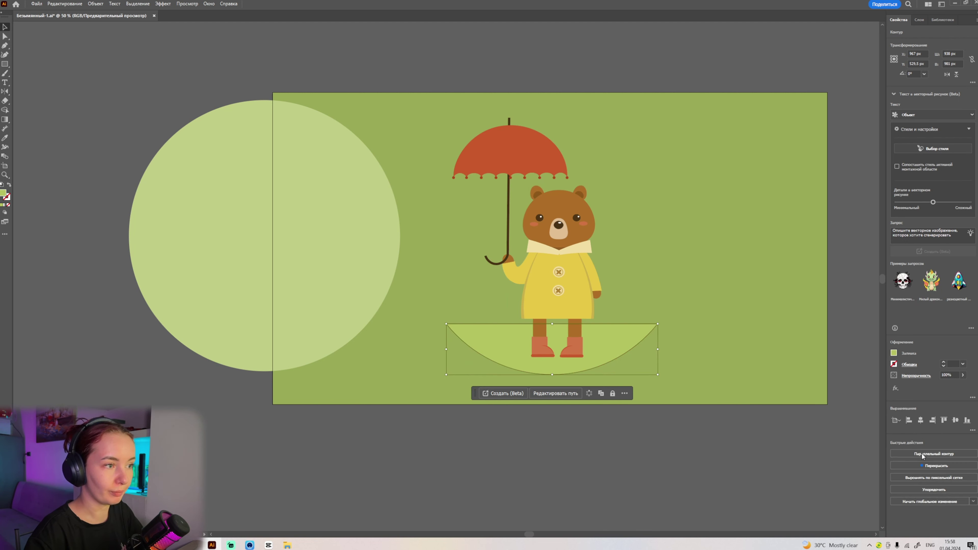
click(920, 453)
drag(337, 257, 625, 262)
click(739, 48)
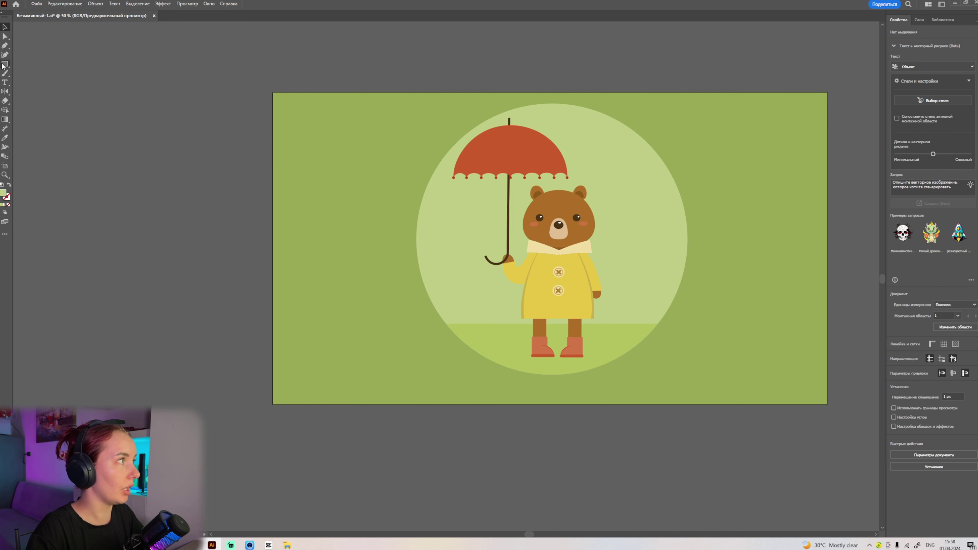
key(ctrl+plus)
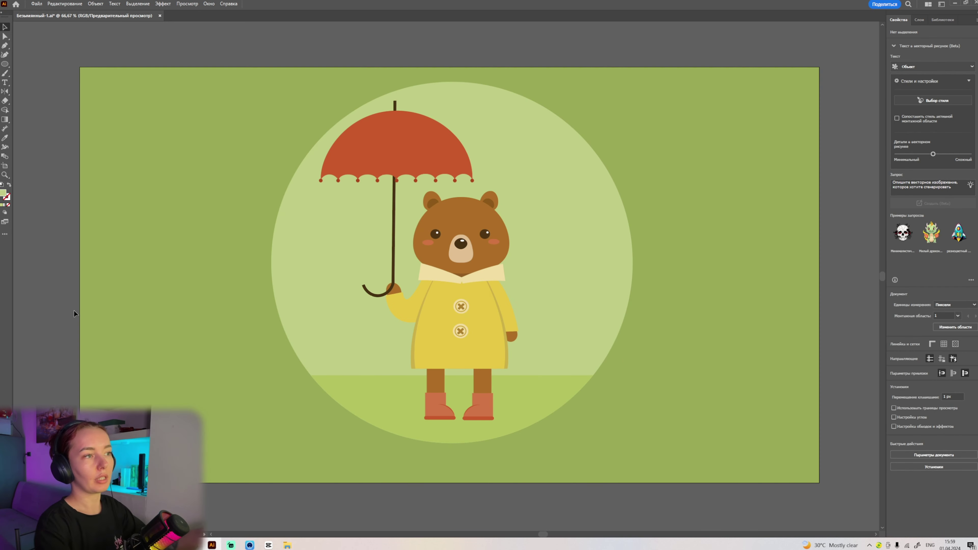